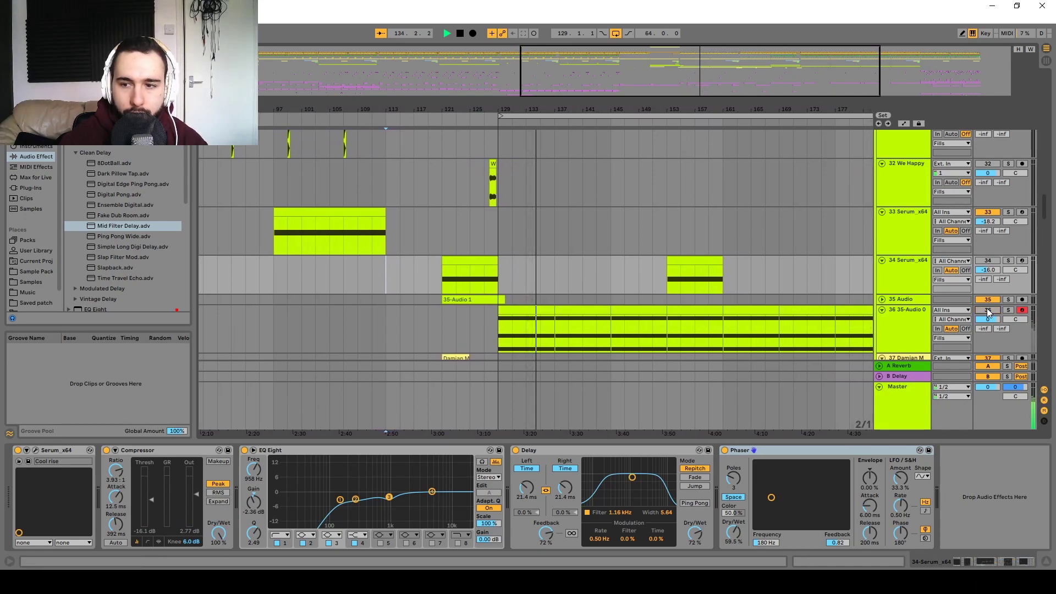
- Stop playback and look over the arrangement around bars 113 to 161, covering the Serum, audio and vocal tracks
key(space)
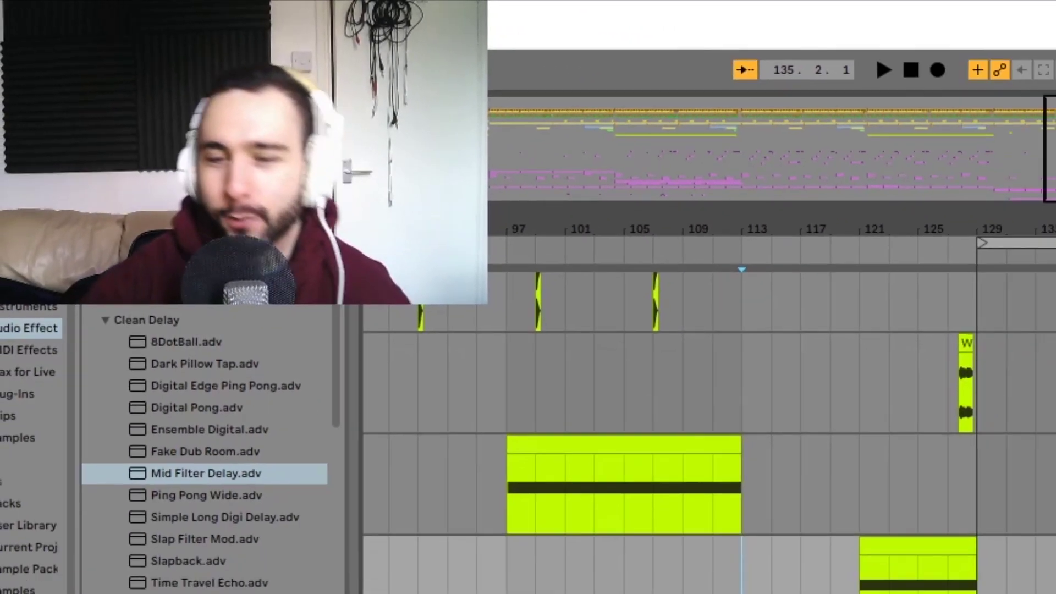
scroll(548, 322, down, 5)
scroll(494, 314, up, 2)
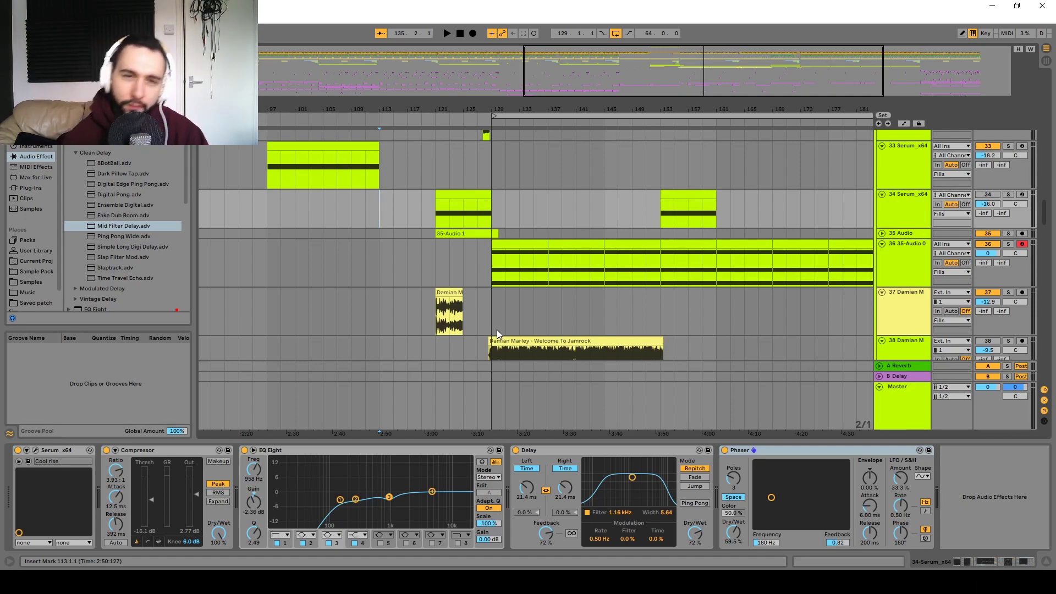
drag(591, 98, 628, 111)
scroll(486, 360, up, 3)
scroll(488, 358, down, 5)
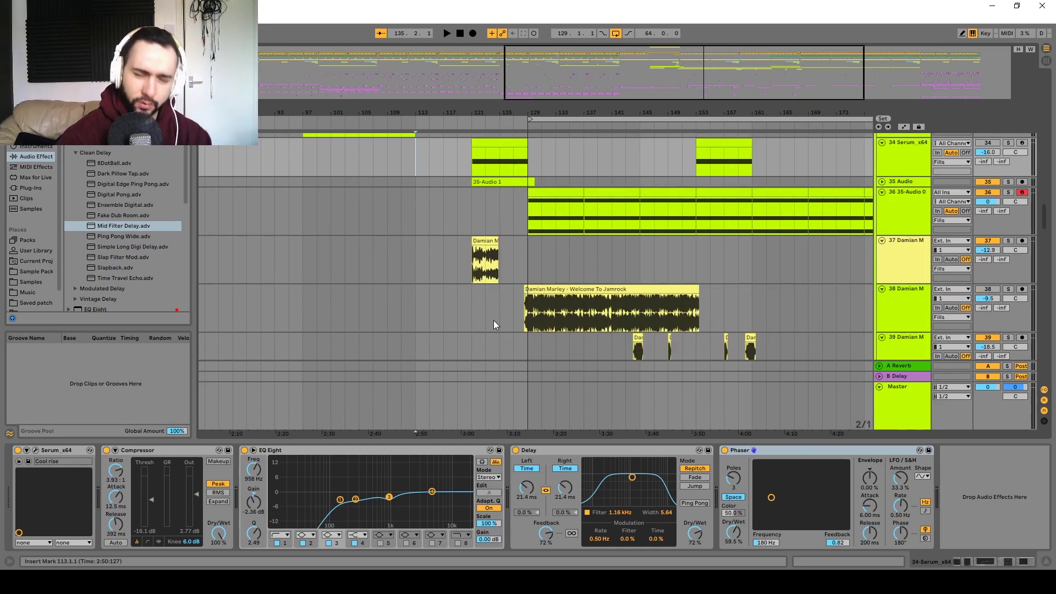
scroll(751, 258, up, 2)
drag(654, 160, 627, 200)
scroll(623, 236, down, 4)
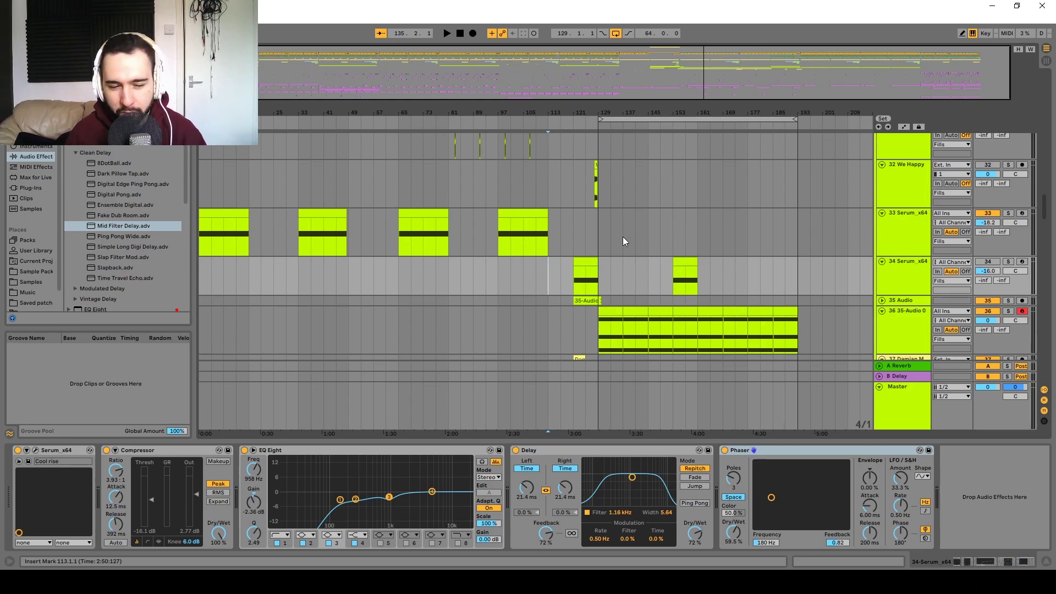
scroll(641, 198, up, 1)
scroll(641, 200, down, 1)
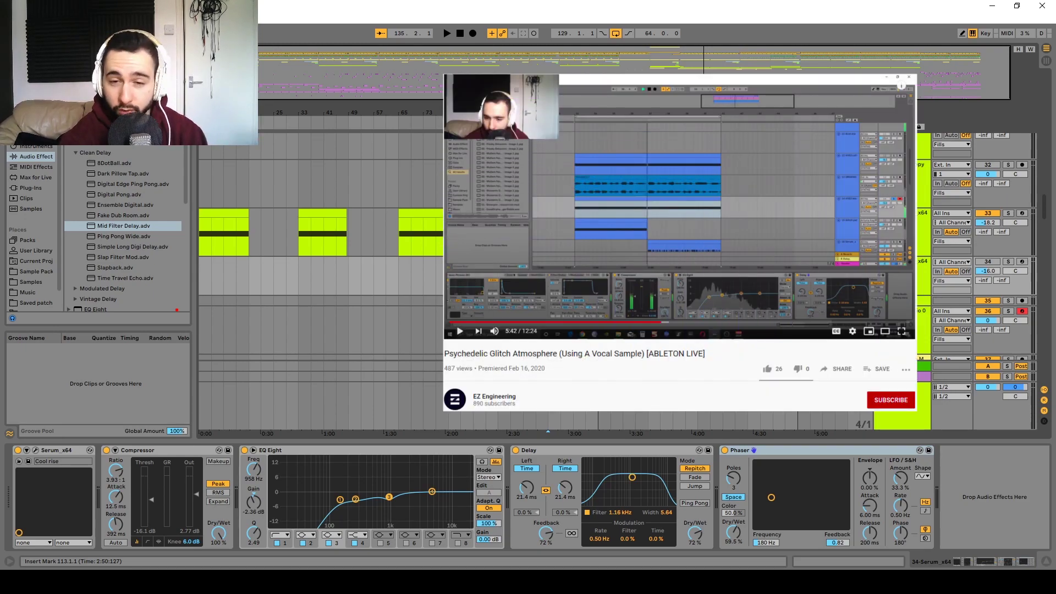
scroll(625, 242, up, 2)
scroll(625, 242, up, 5)
scroll(556, 219, down, 3)
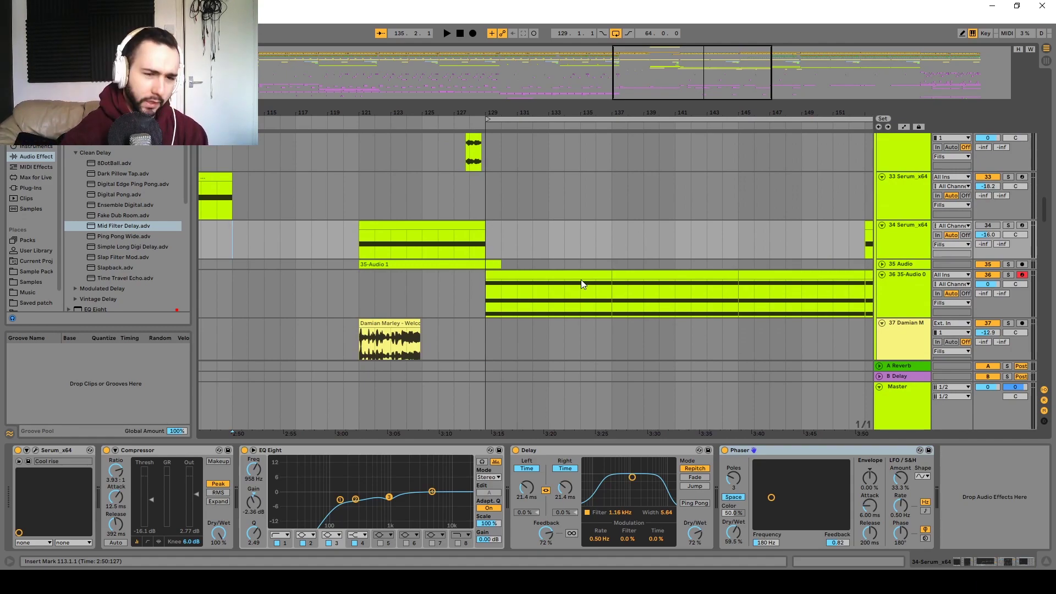
scroll(577, 272, up, 2)
scroll(583, 275, down, 3)
drag(677, 89, 682, 83)
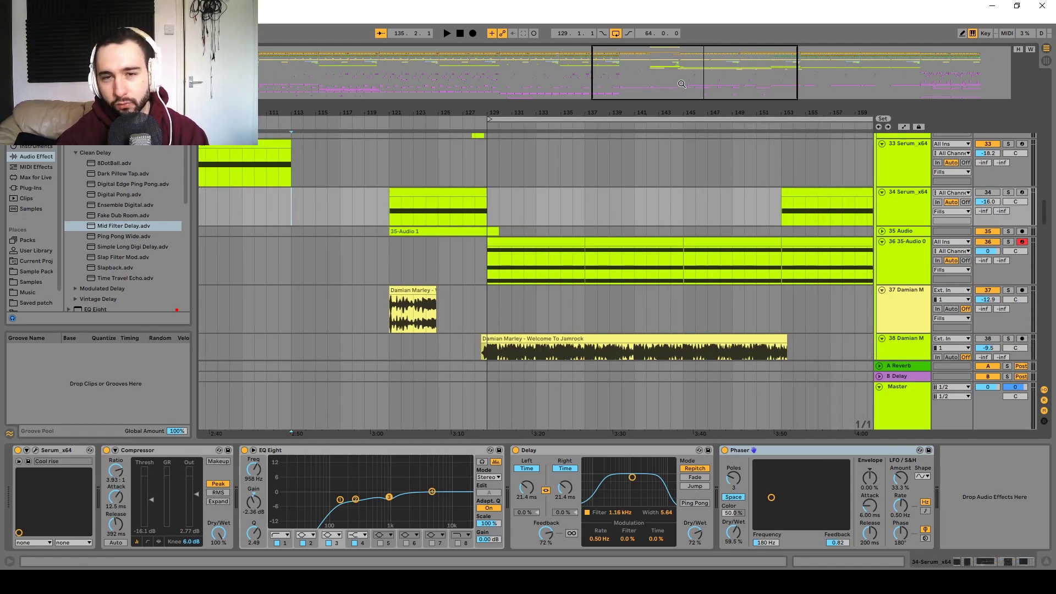
scroll(672, 192, down, 1)
scroll(592, 179, up, 3)
- Select the Serum clip at bar 121 on track 34 and examine the tracks surrounding it
click(431, 251)
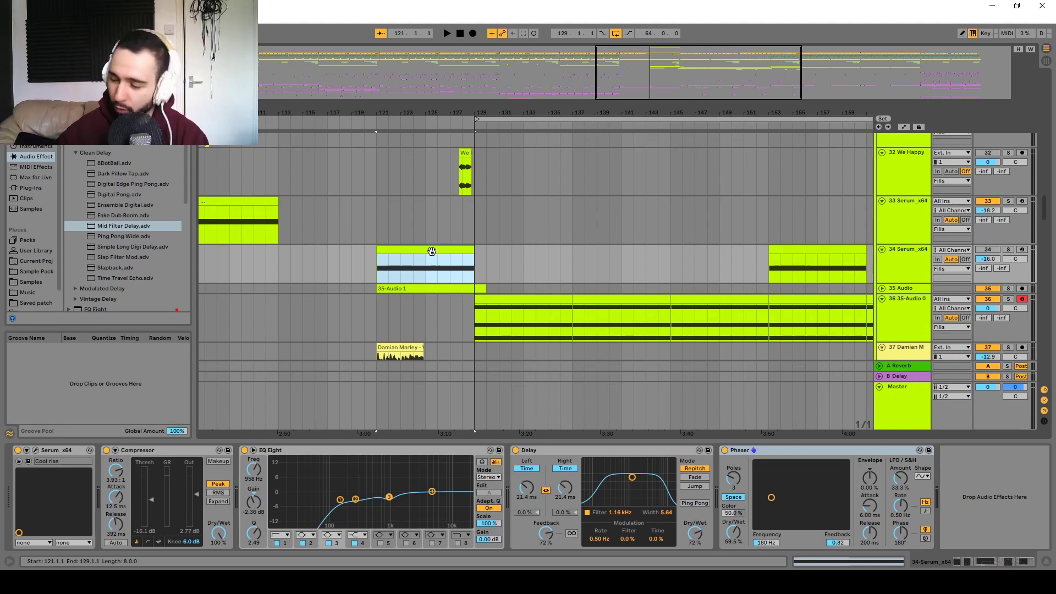
scroll(461, 220, down, 2)
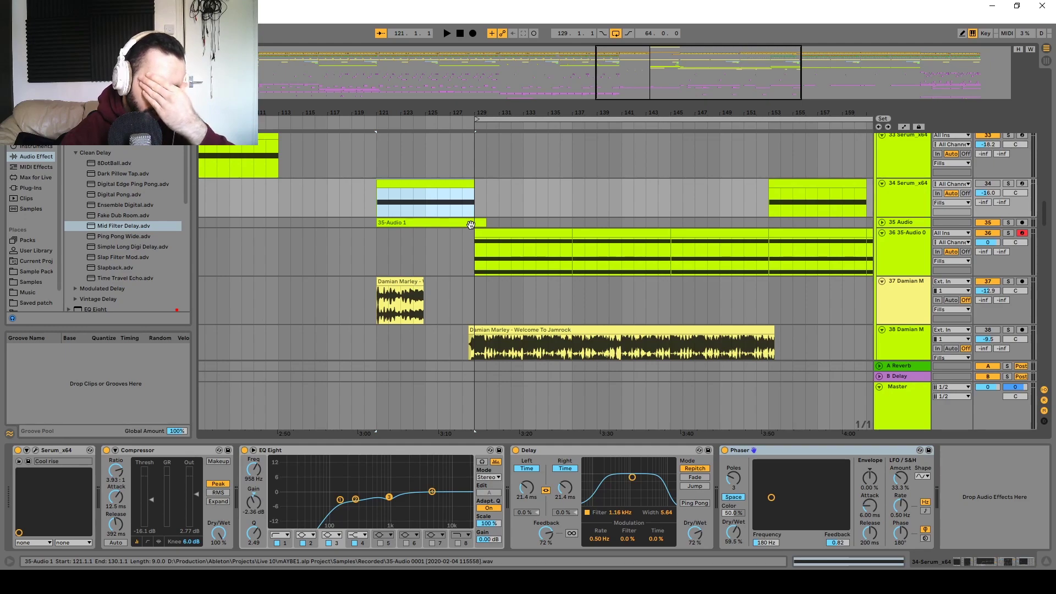
scroll(471, 225, up, 2)
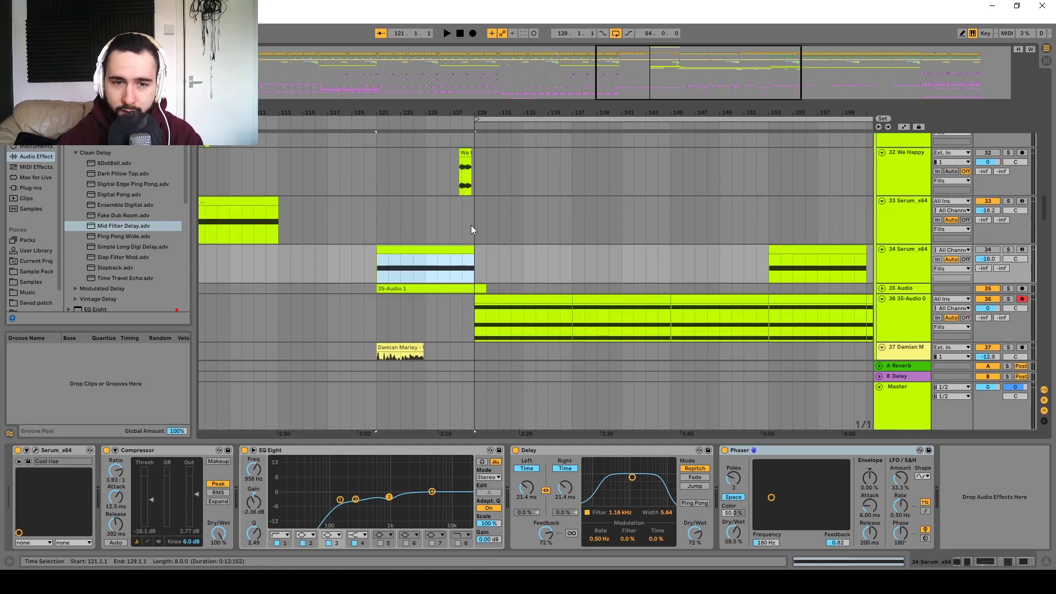
scroll(470, 230, down, 2)
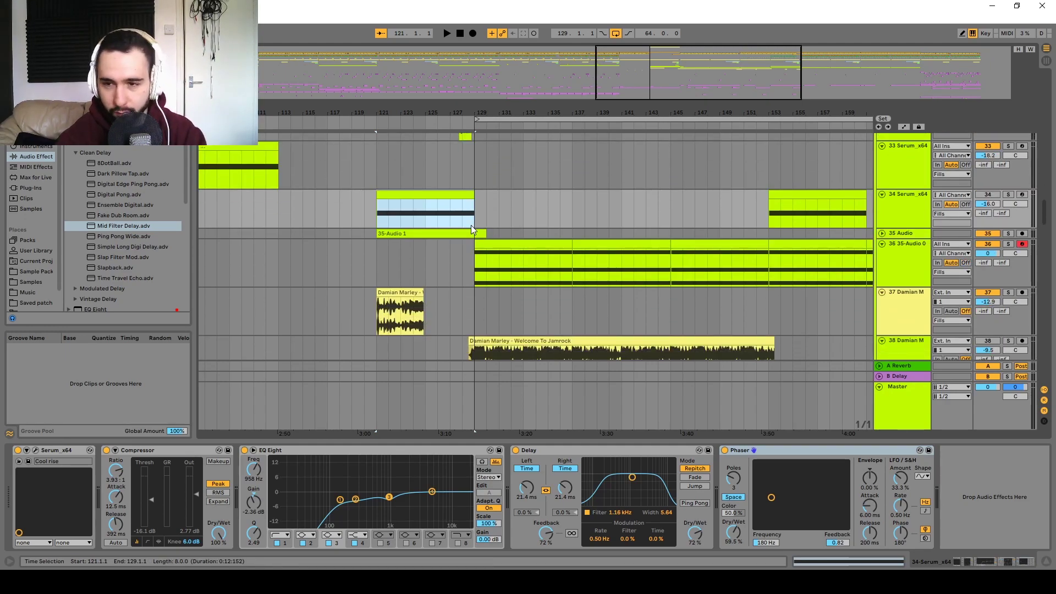
scroll(471, 230, down, 2)
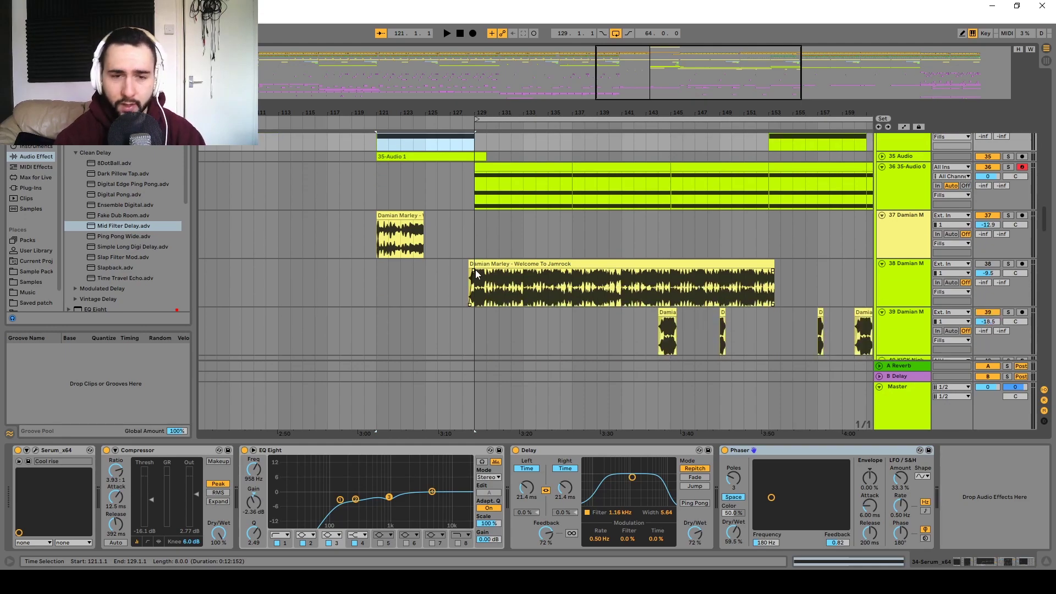
scroll(475, 269, up, 3)
drag(503, 208, 510, 278)
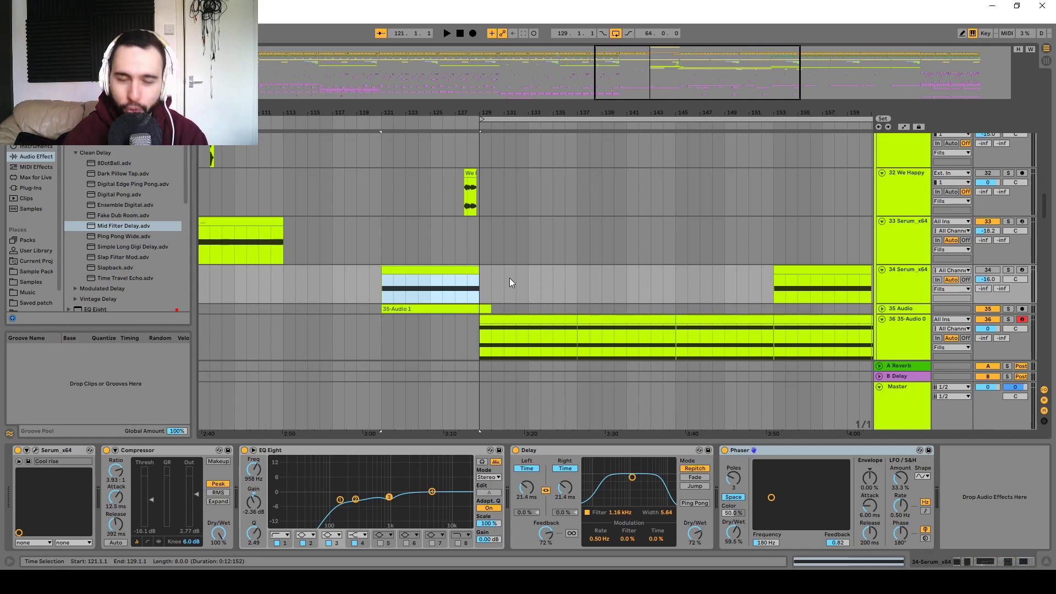
scroll(509, 278, down, 3)
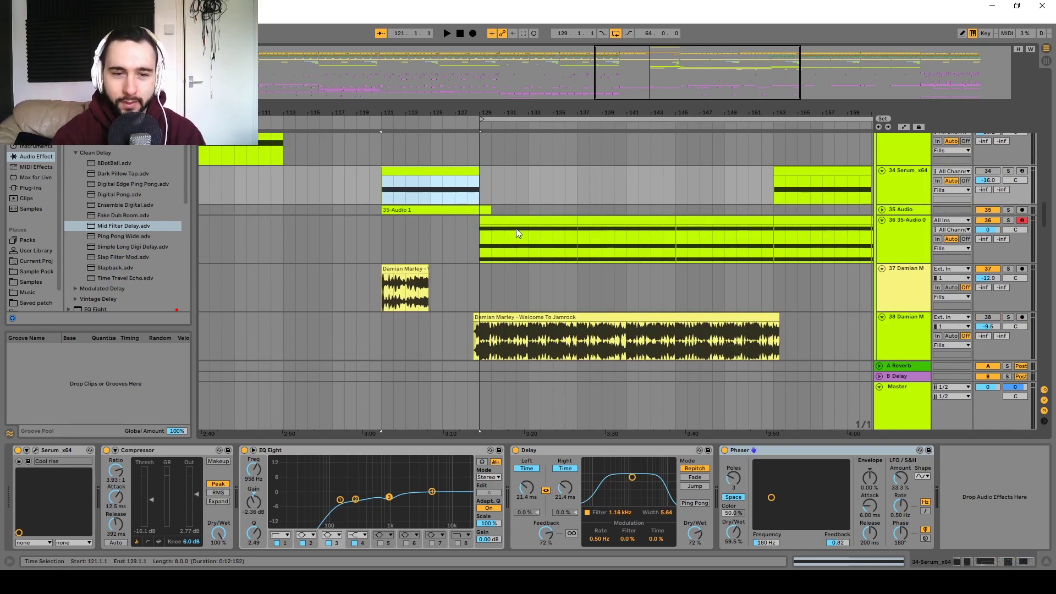
scroll(516, 229, up, 3)
scroll(516, 229, down, 5)
drag(674, 226, 628, 230)
scroll(629, 230, up, 5)
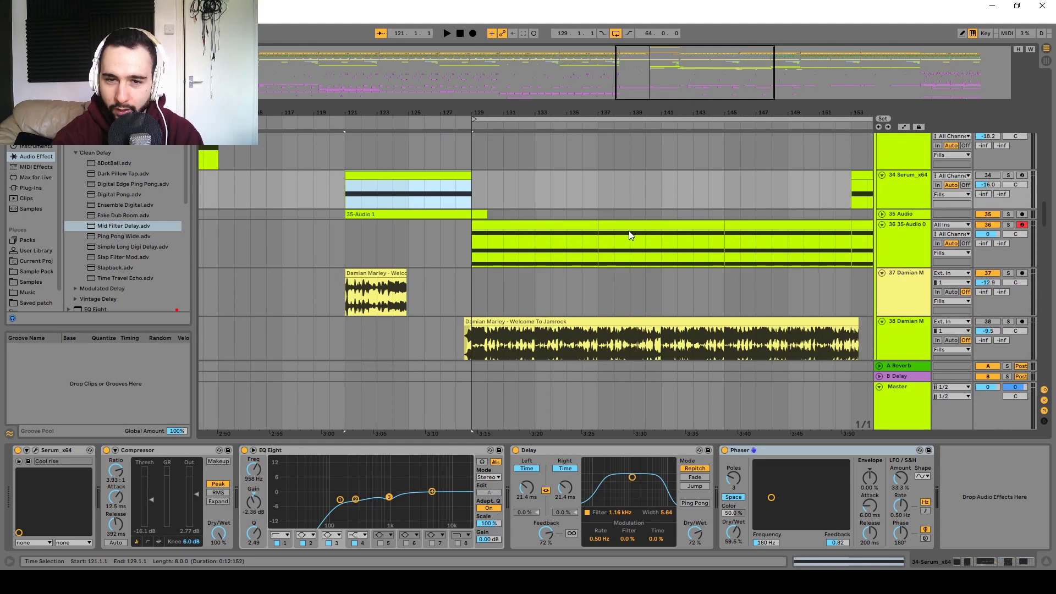
- Solo the 34 Serum track, play it from bar 121 and set its Compressor threshold to -11.8 dB
click(1009, 175)
click(913, 185)
key(space)
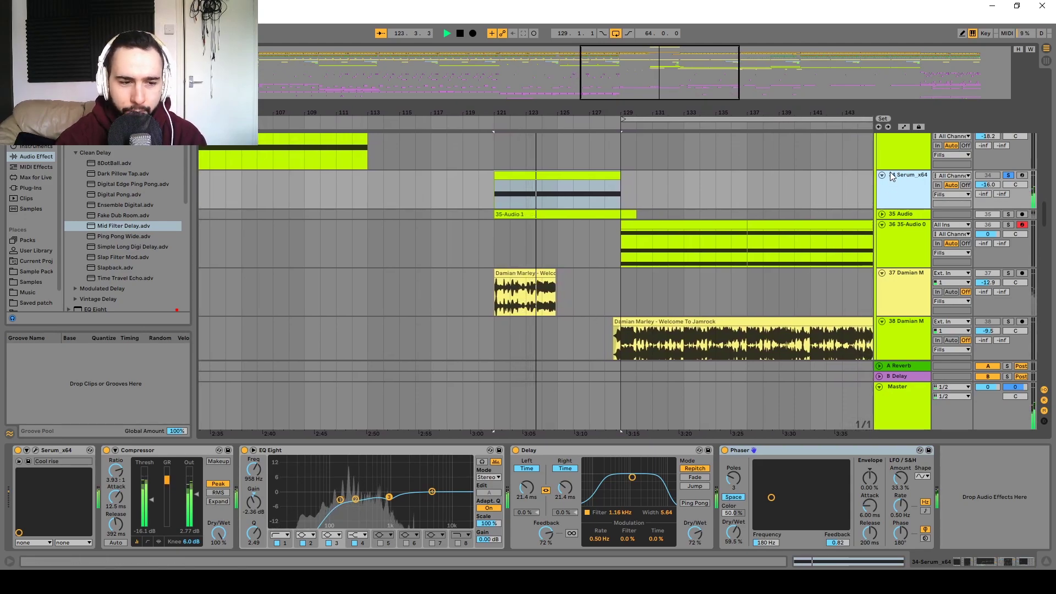
drag(152, 500, 151, 492)
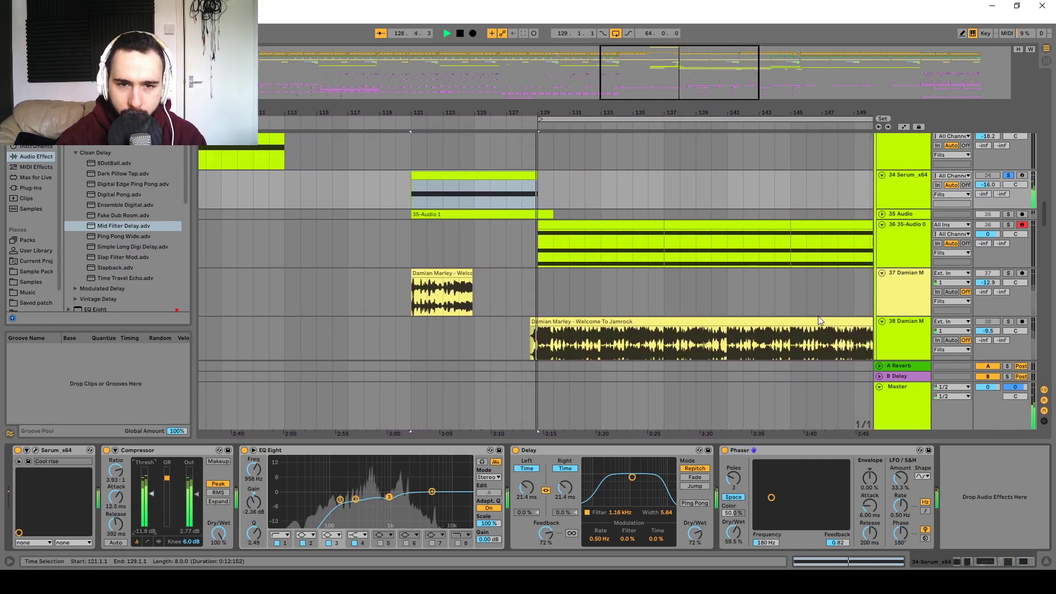
- Unfold and solo the 35 Audio track, play its recording from bar 126, and select the whole clip
click(881, 214)
click(926, 216)
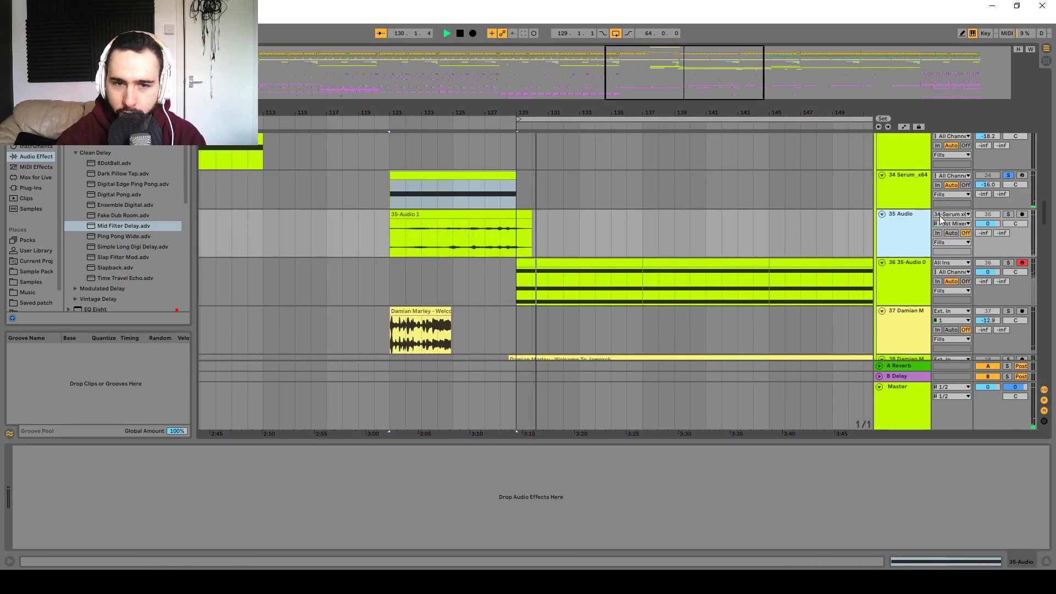
click(1008, 214)
click(454, 246)
key(space)
key(space)
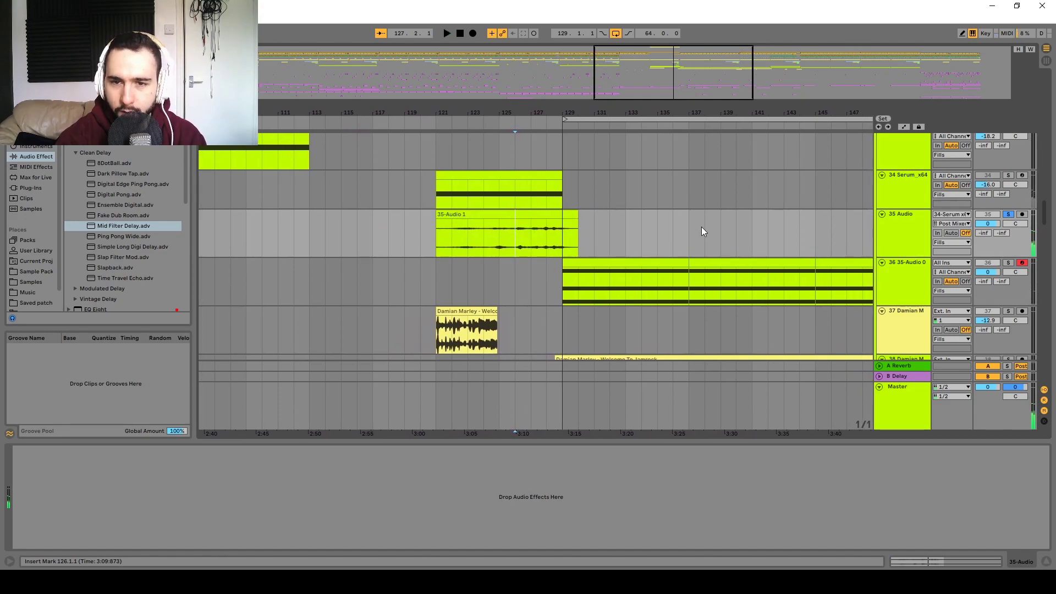
scroll(702, 226, right, 3)
click(486, 212)
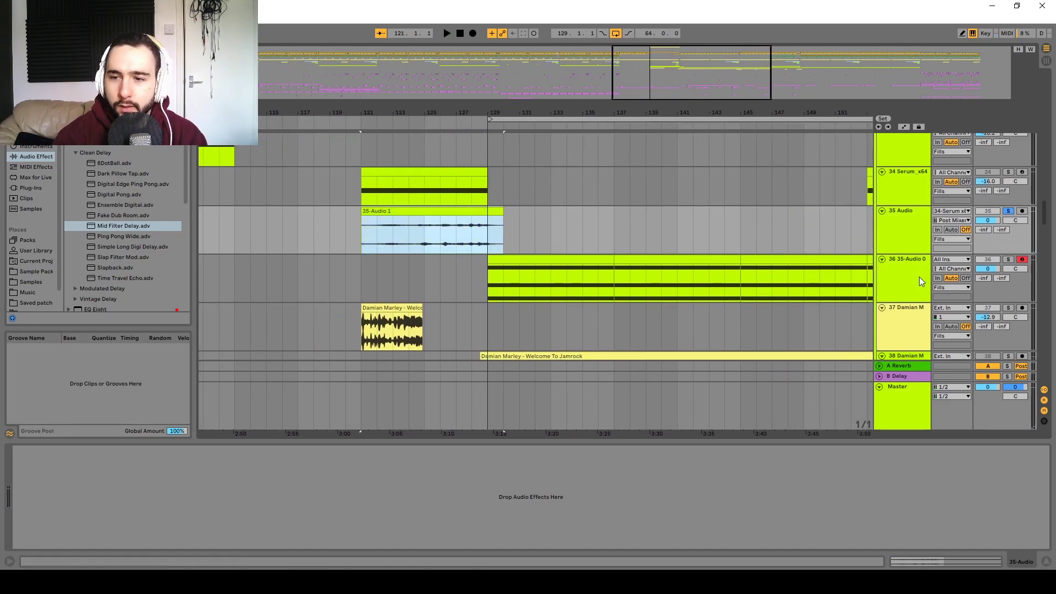
- Solo track 36, select its first MIDI clip, and highlight bar 126 of the 35 Audio recording
click(921, 281)
click(1008, 261)
click(678, 259)
double_click(539, 258)
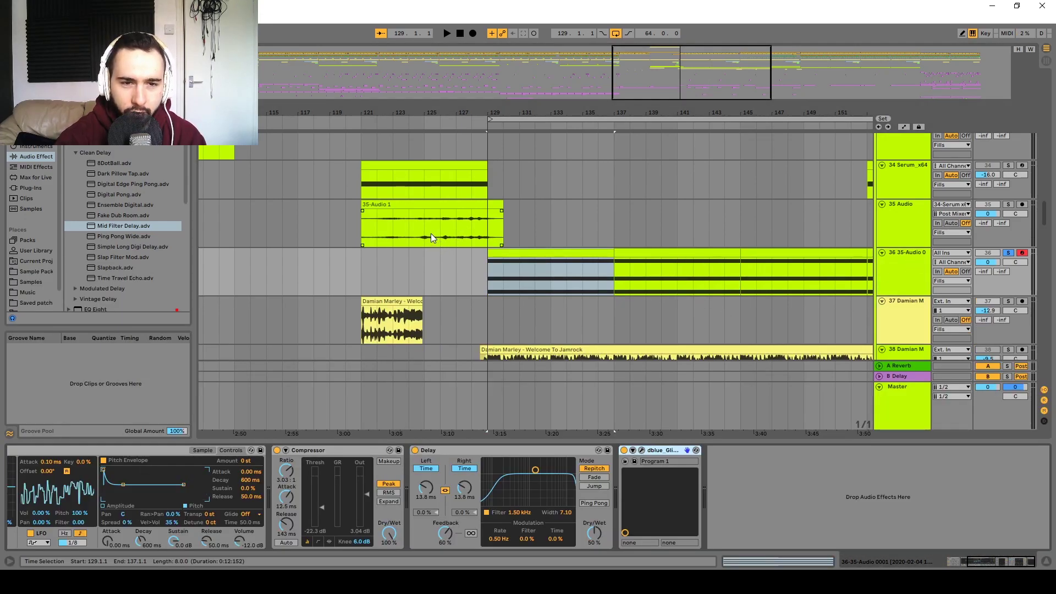
drag(431, 238, 444, 238)
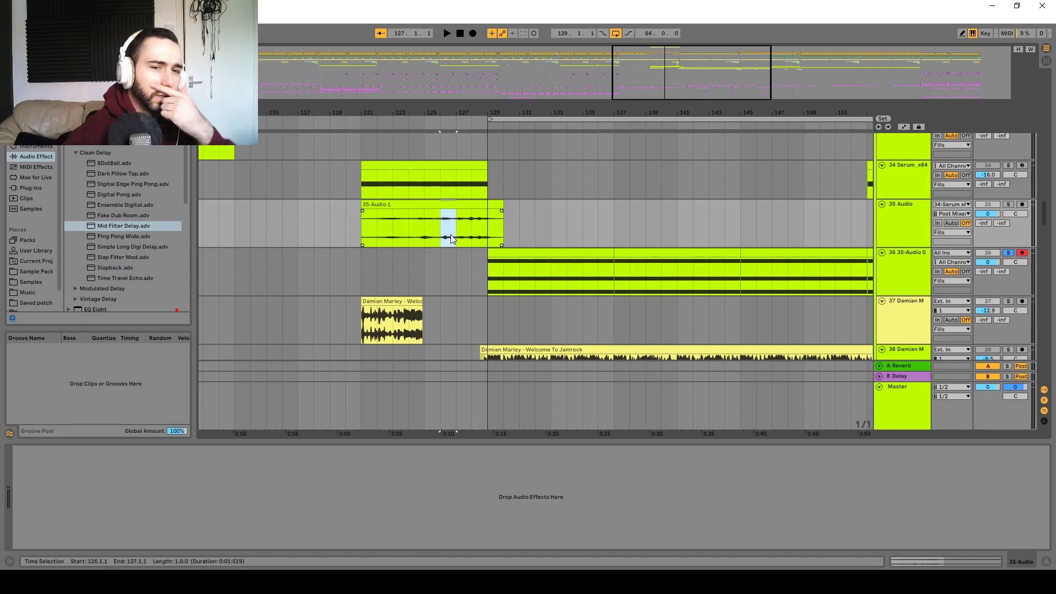
- Show track 36's device chain and inspect the sampler's looped section and the Arpeggiator settings
click(908, 269)
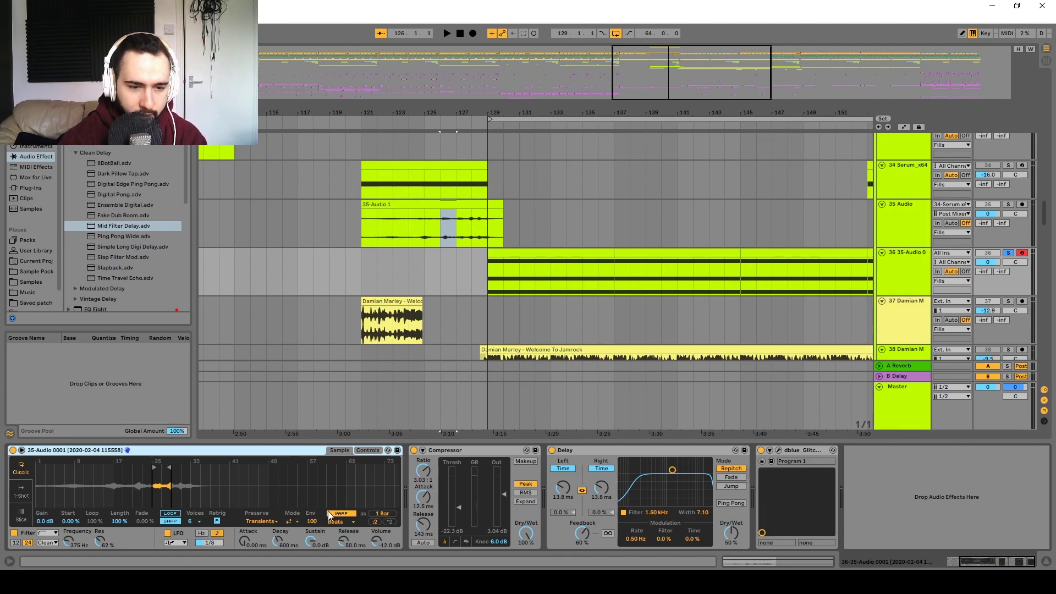
click(375, 522)
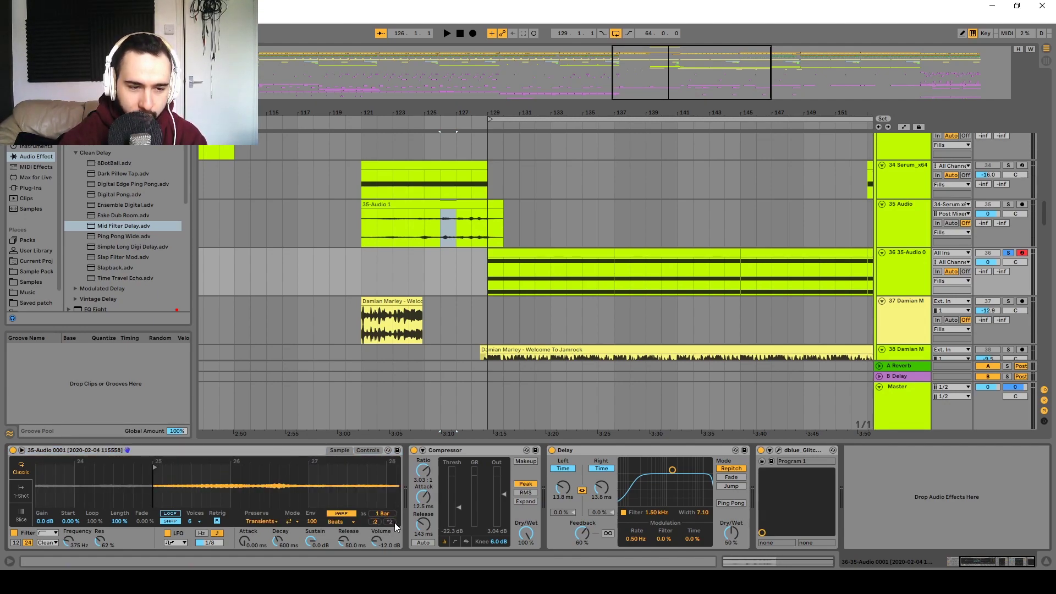
scroll(349, 486, up, 3)
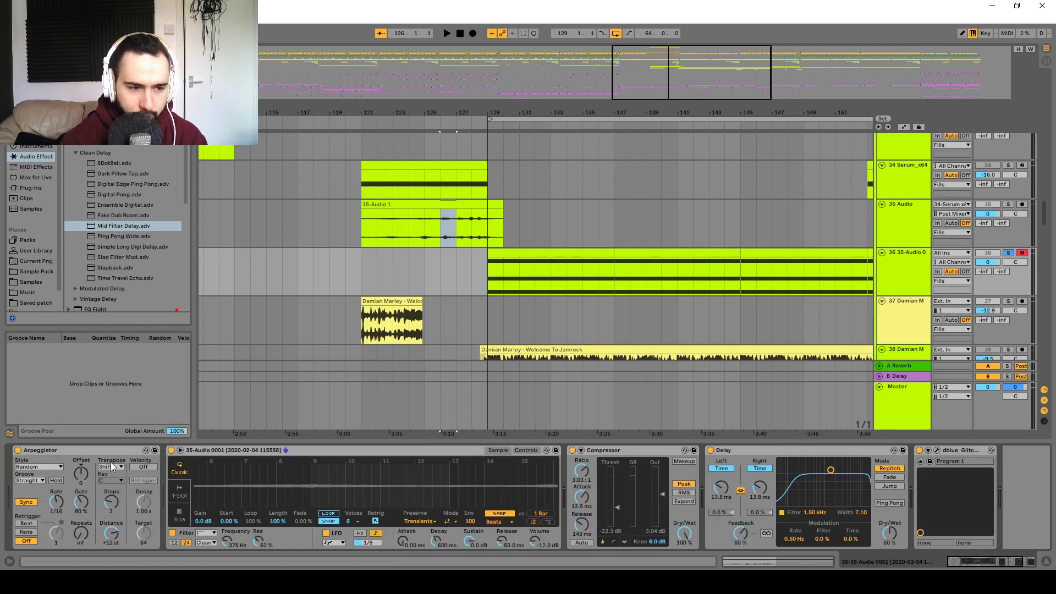
click(73, 453)
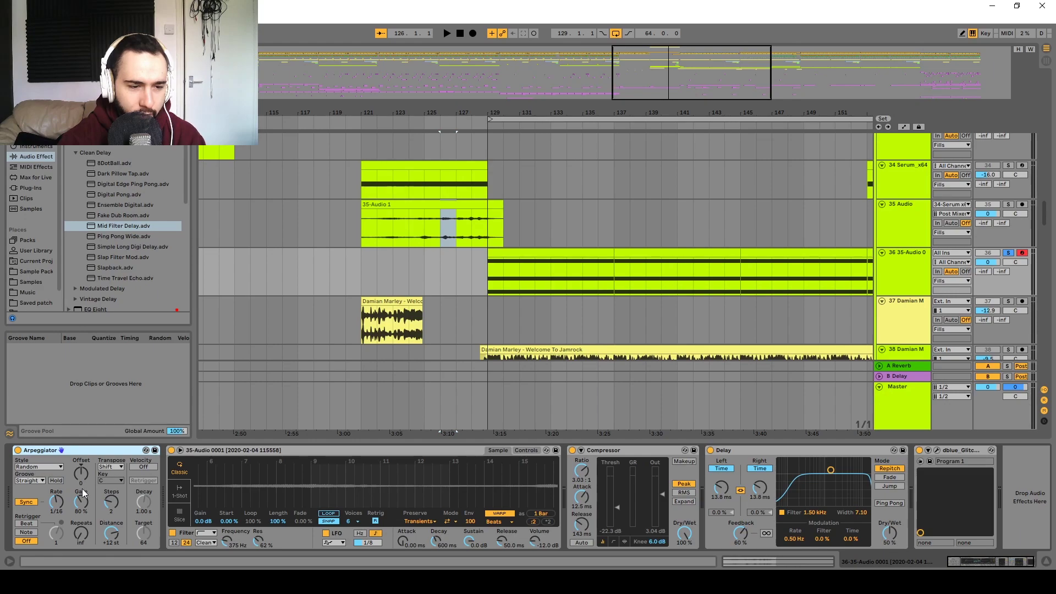
click(112, 501)
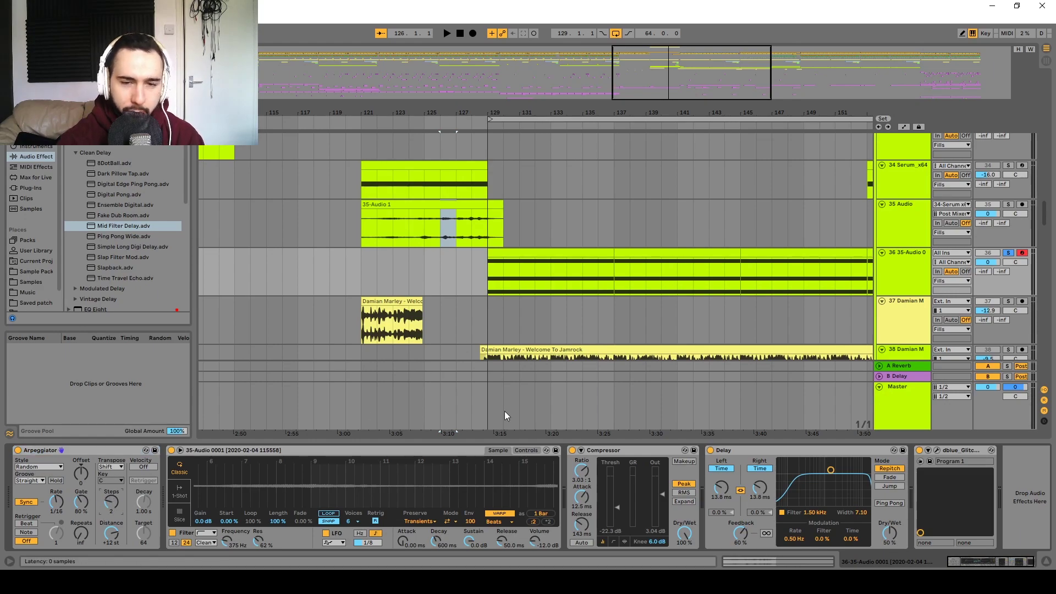
- Open track 36's first MIDI clip, deactivate all notes above the lowest one, and play the result
click(570, 253)
scroll(380, 492, up, 3)
mouse_move(223, 489)
mouse_down()
mouse_move(250, 487)
mouse_move(226, 486)
mouse_up()
drag(292, 492, 462, 412)
key(0)
key(space)
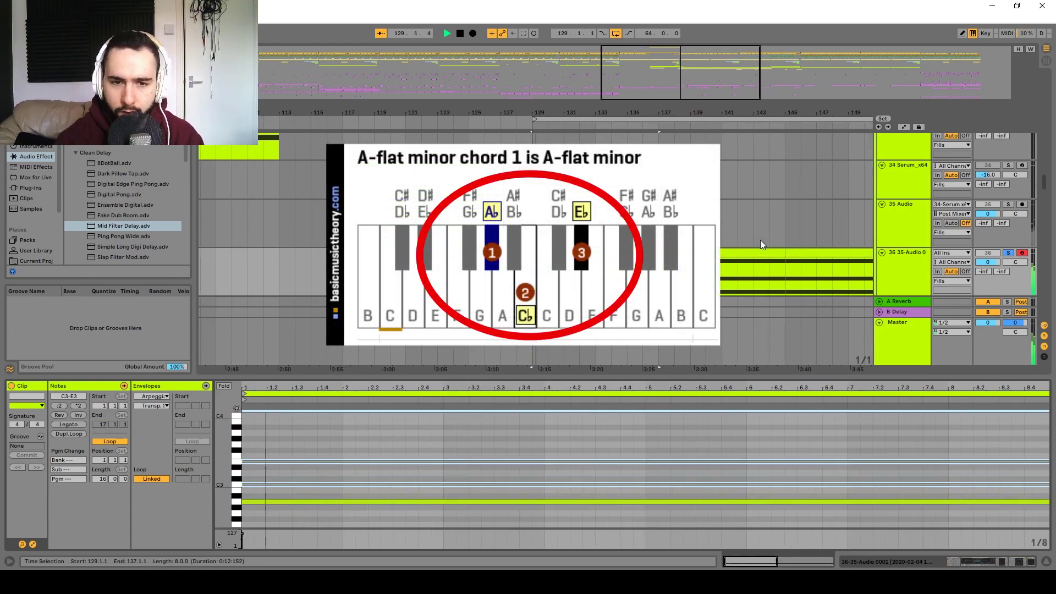
key(space)
- Turn off the dblue_Glitch device on track 36 and play the single remaining note without it
click(918, 271)
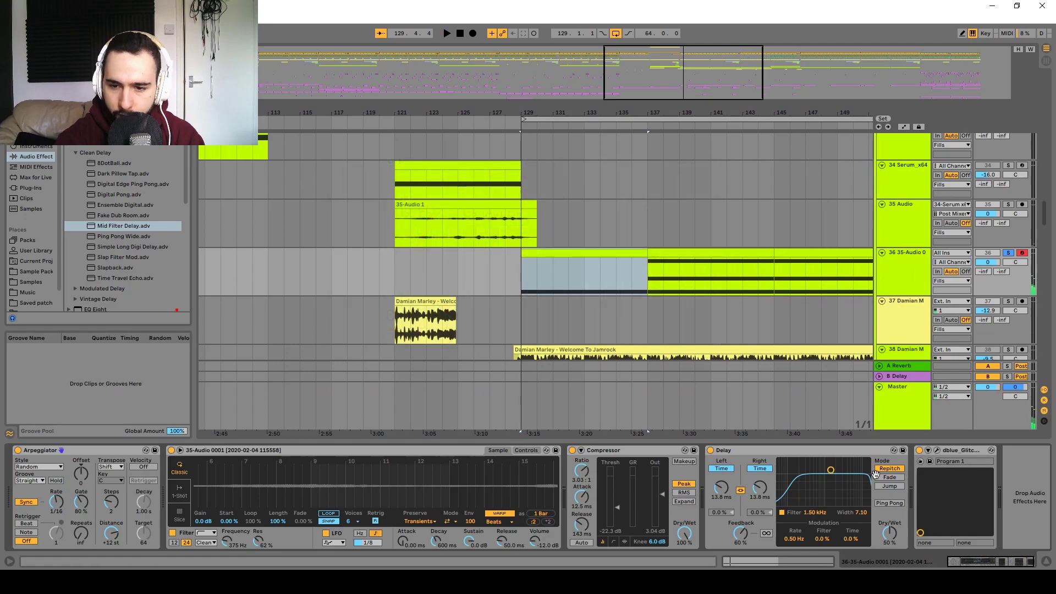
click(918, 450)
key(space)
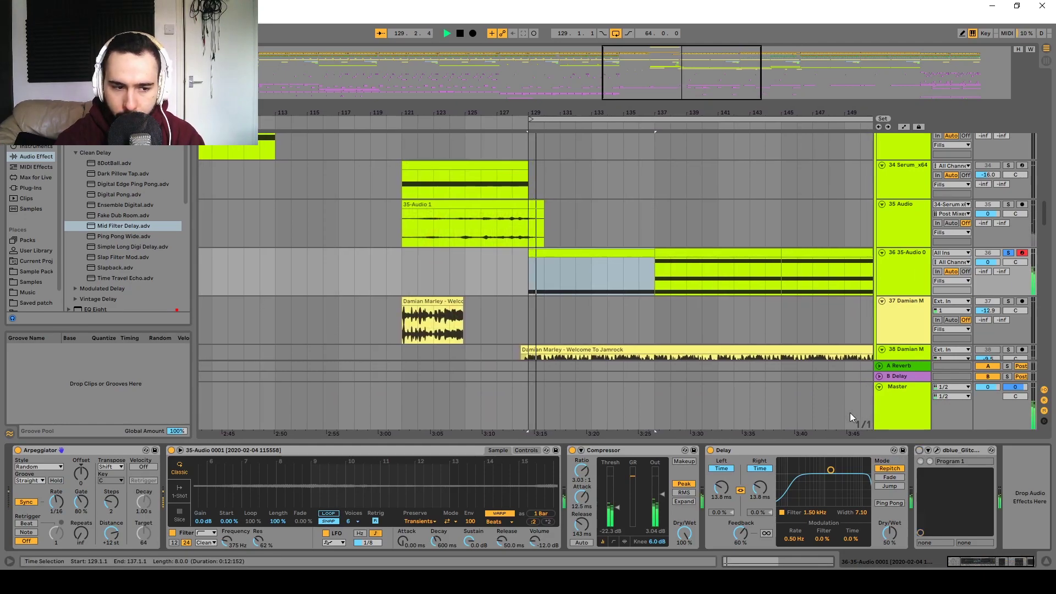
key(space)
- Reactivate the upper chord notes in track 36's first MIDI clip and play it with the track's devices shown
click(598, 250)
drag(427, 432, 489, 487)
key(0)
click(916, 275)
key(space)
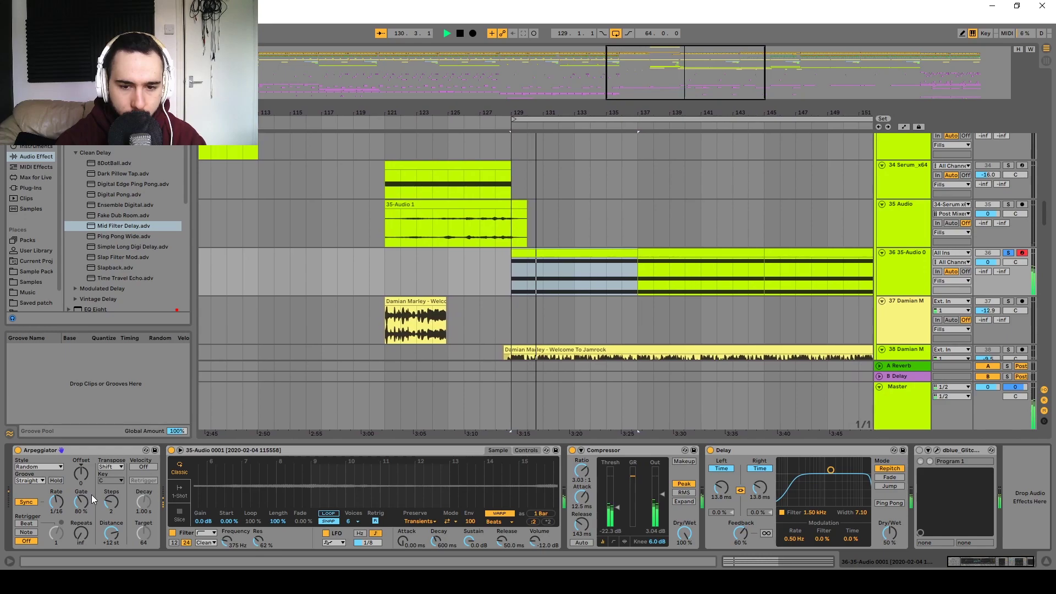
- Turn off the Delay on track 36, listen to the arpeggiated chord without it, and stop playback
click(710, 450)
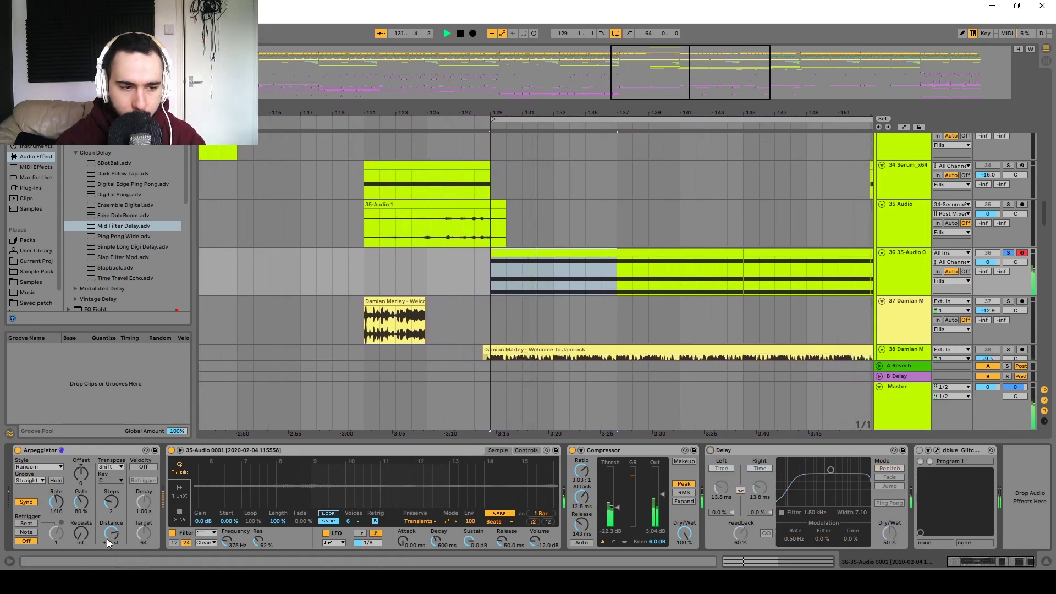
key(space)
key(space)
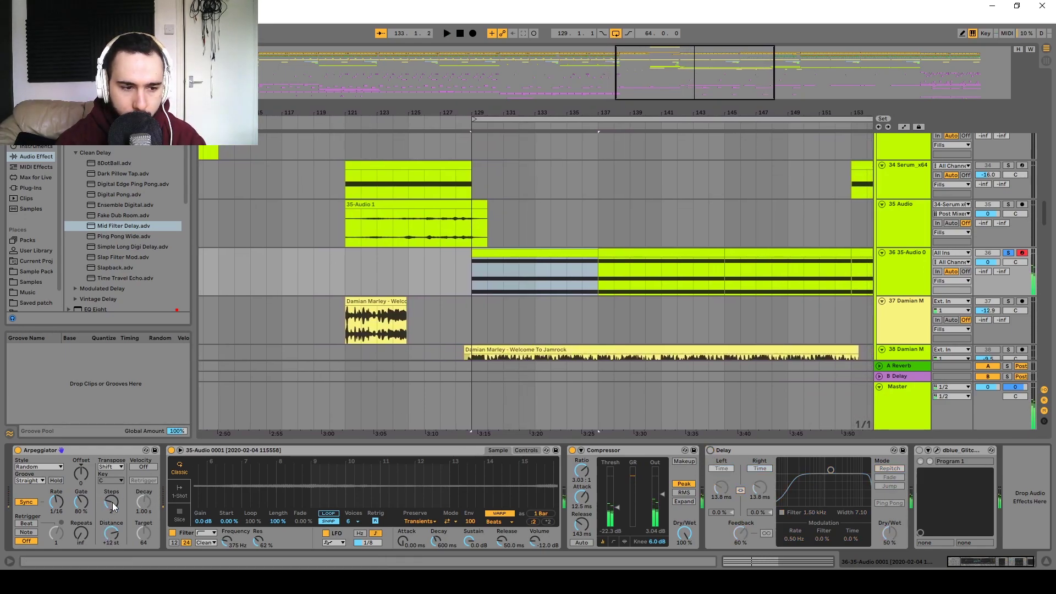
- Deactivate the notes above the lowest one in track 36's first clip again and play from bar 129
double_click(552, 259)
drag(483, 434, 533, 486)
key(0)
key(space)
key(space)
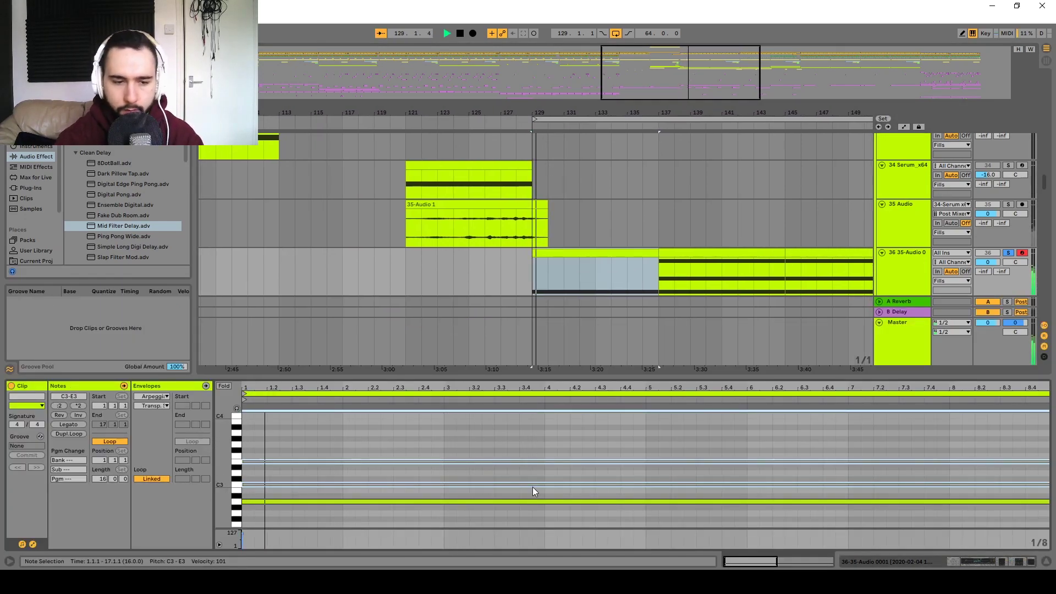
- Reactivate the selected upper notes, restart playback, and show track 36's device chain
key(0)
key(space)
click(654, 275)
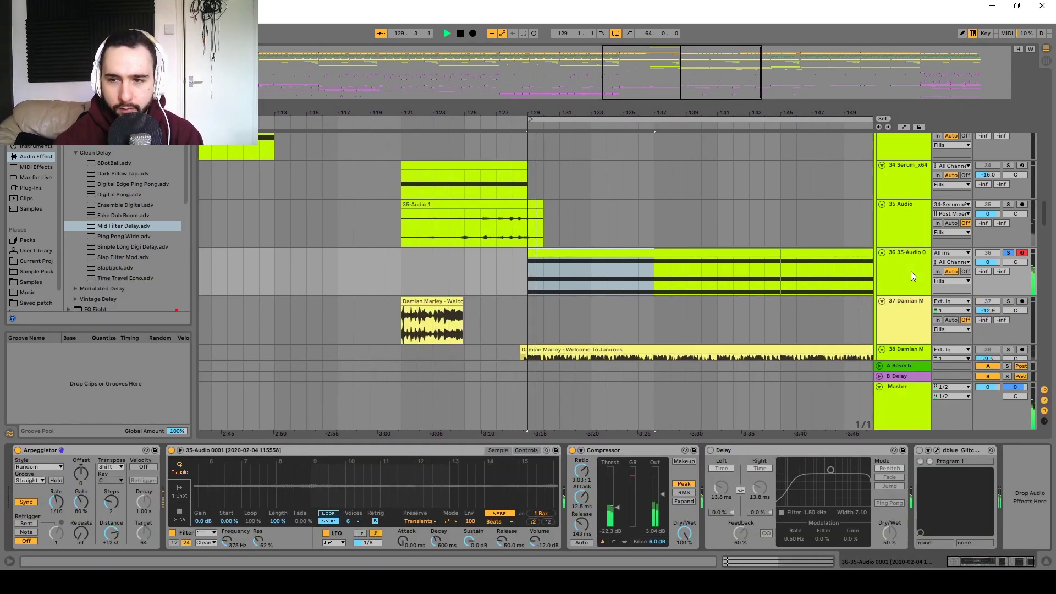
- Play track 36 while examining the sampler's waveform and its filter, LFO and pitch envelope controls
drag(342, 495, 343, 465)
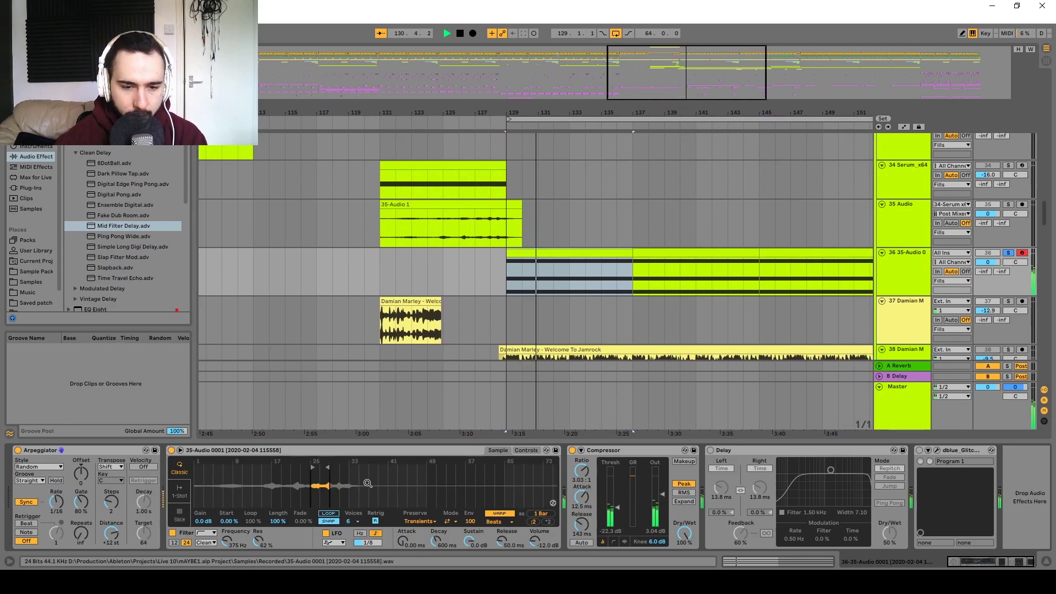
click(519, 451)
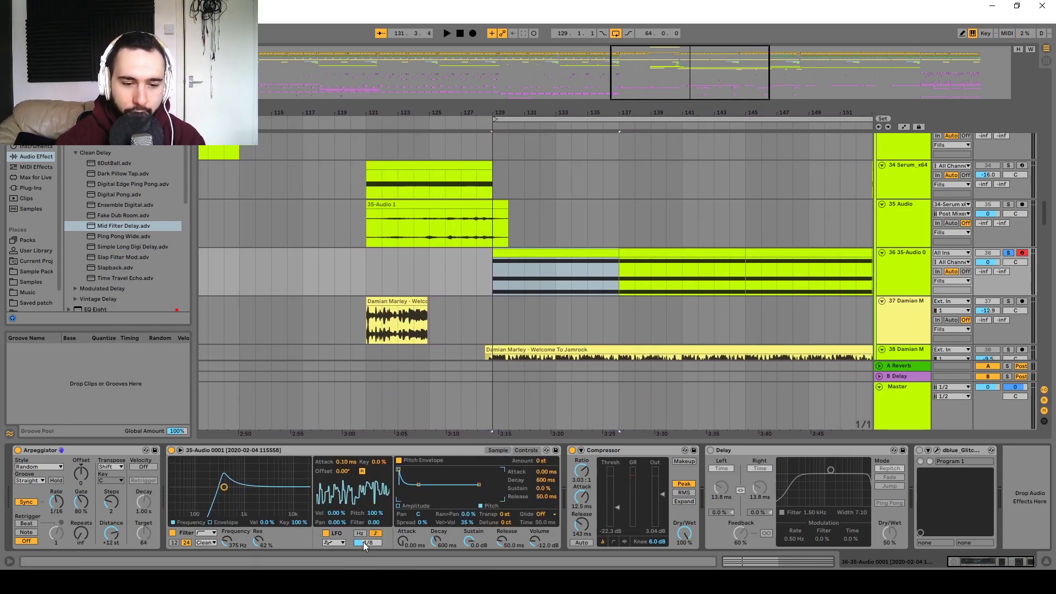
key(space)
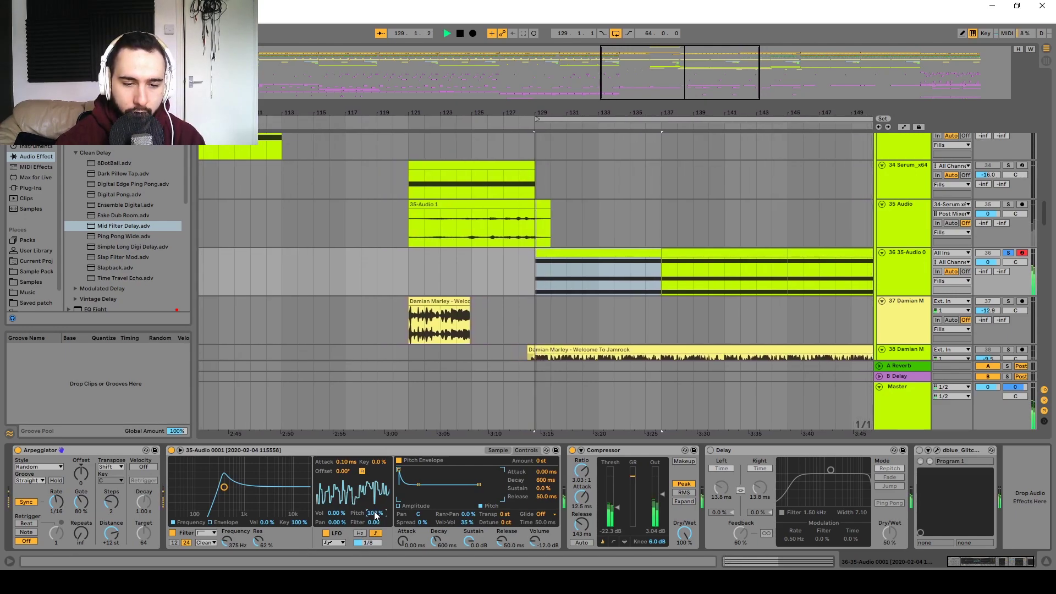
drag(364, 544, 364, 543)
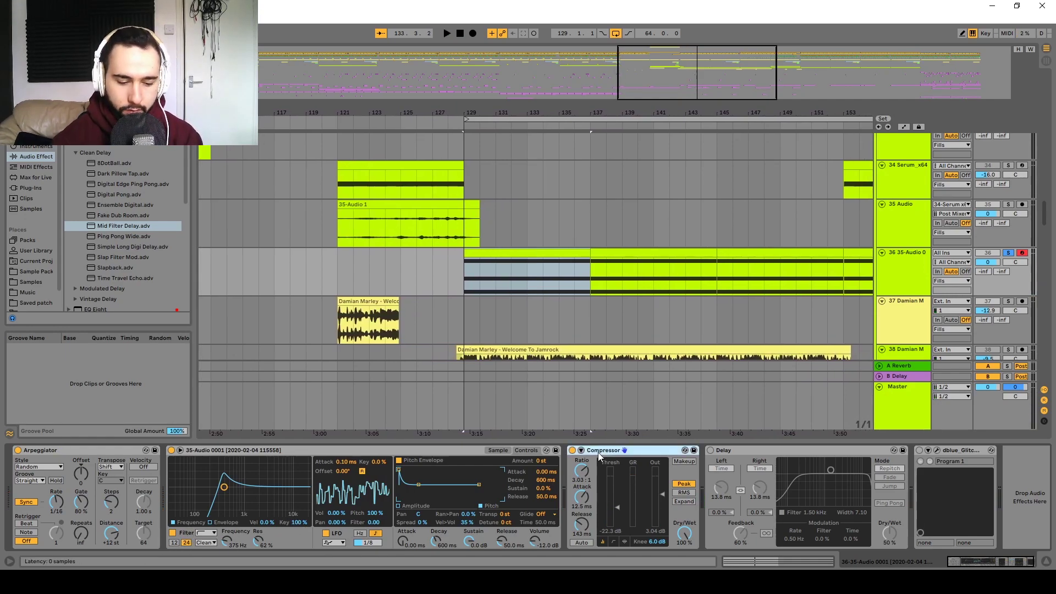
- Search the browser for "eq" and insert an EQ Eight directly after the Compressor on track 36
key(ctrl+f)
text(eq)
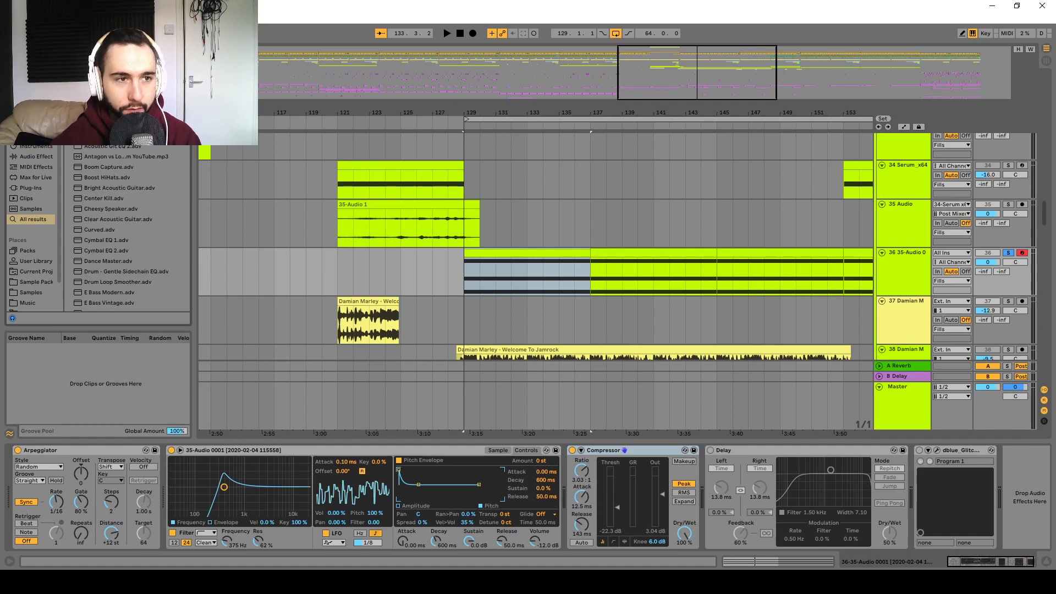
key(Return)
drag(488, 456, 489, 458)
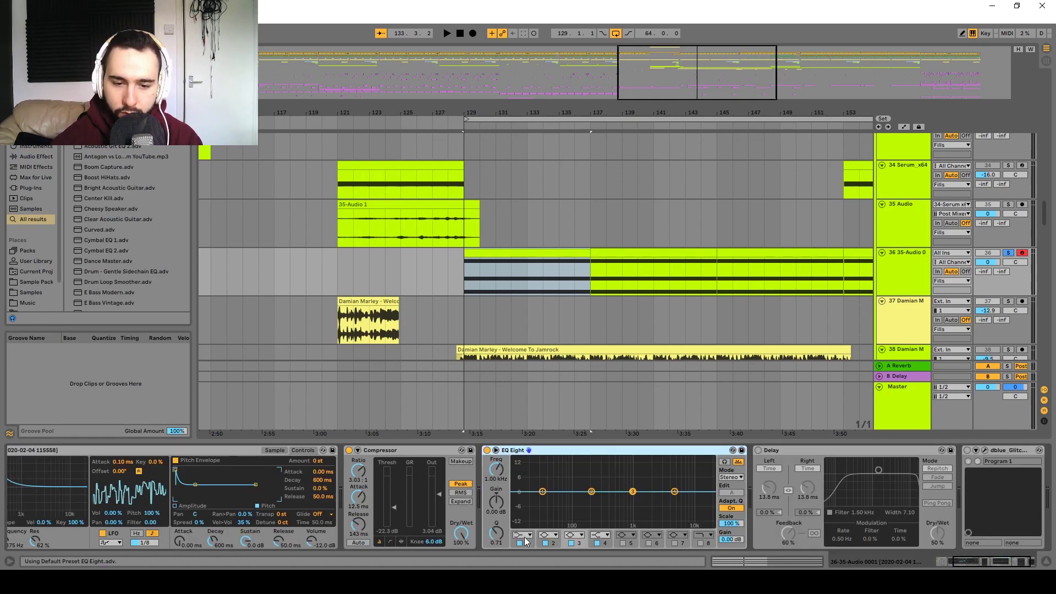
- Set EQ Eight's first band to a low cut around 110 Hz and dip the second band to -2.85 dB at 527 Hz during playback
click(525, 537)
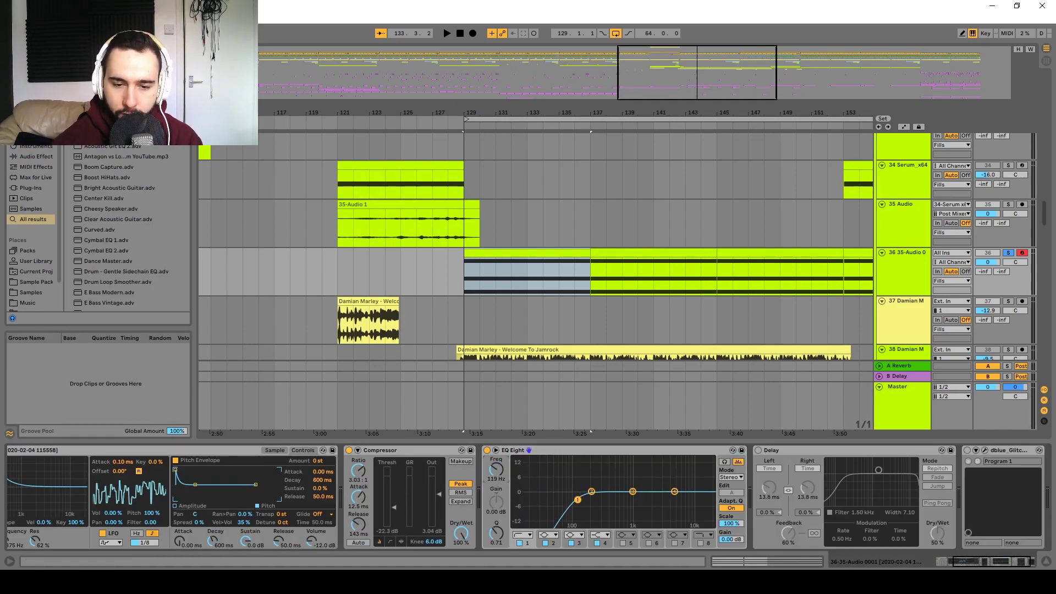
key(space)
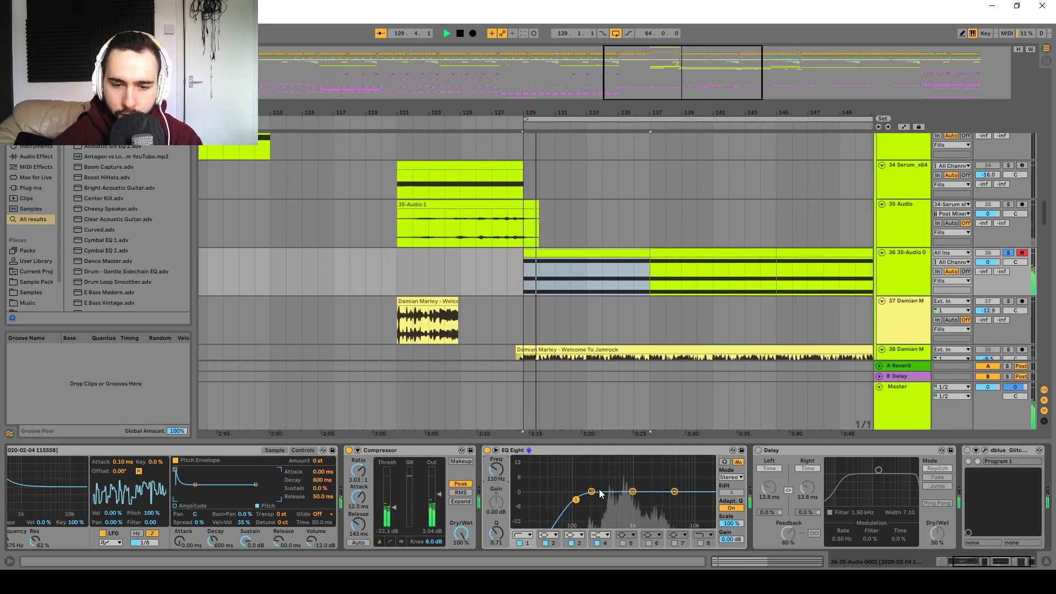
drag(591, 492, 616, 498)
key(space)
- Turn the Delay on track 36 back on and listen to the chord from bar 129
click(757, 450)
key(space)
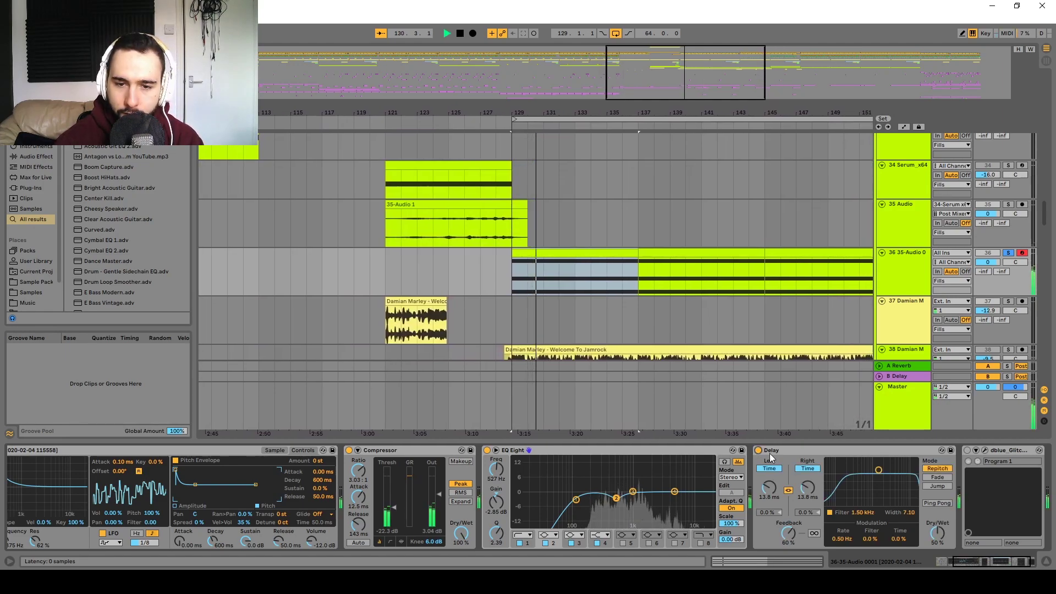
scroll(770, 462, down, 2)
key(space)
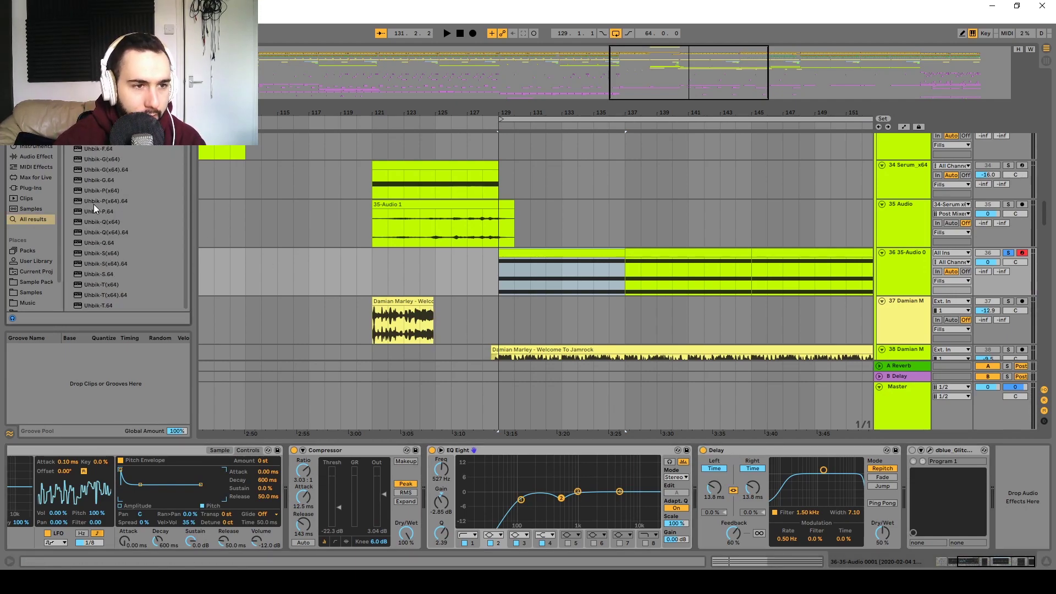
- Add the Uhbik-P(x64) phaser after the Delay, listen to it, and close its plug-in window
double_click(101, 198)
key(space)
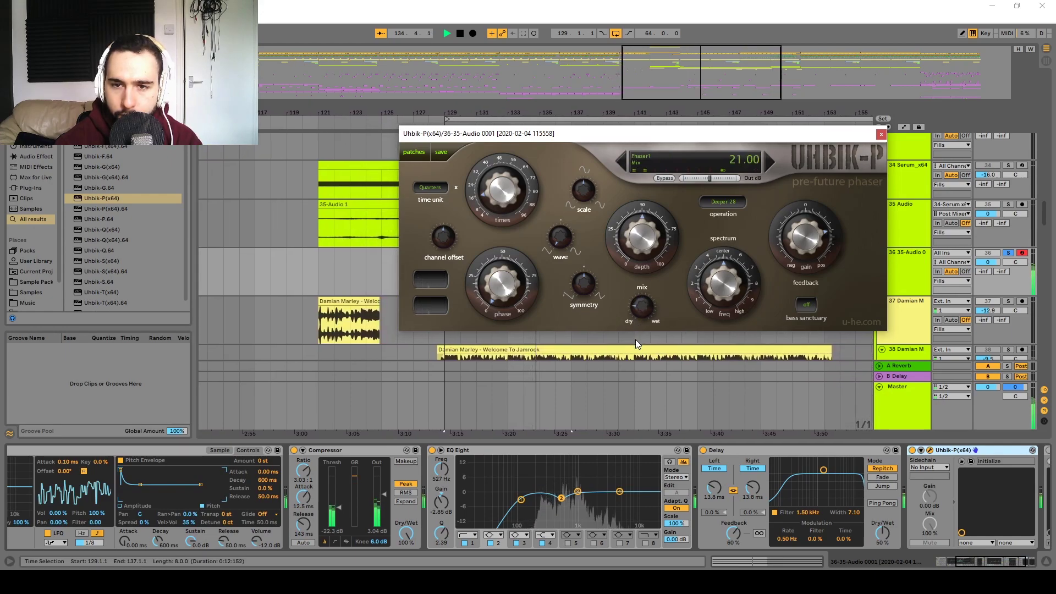
click(881, 133)
scroll(899, 457, down, 3)
key(space)
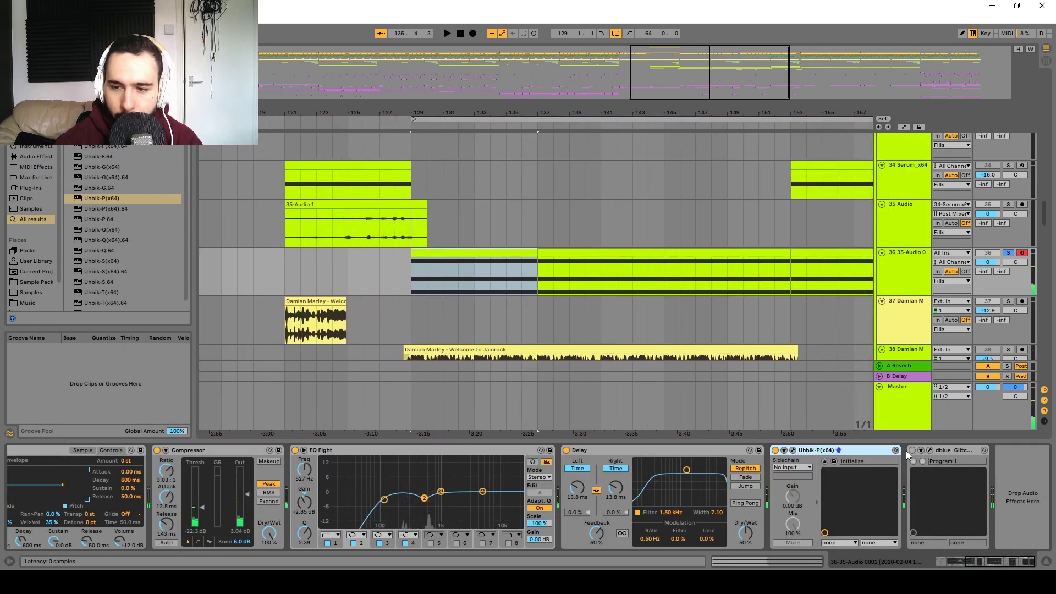
- Turn on the dblue Glitch plug-in, play from bar 129, and take track 36 out of solo
click(912, 449)
key(space)
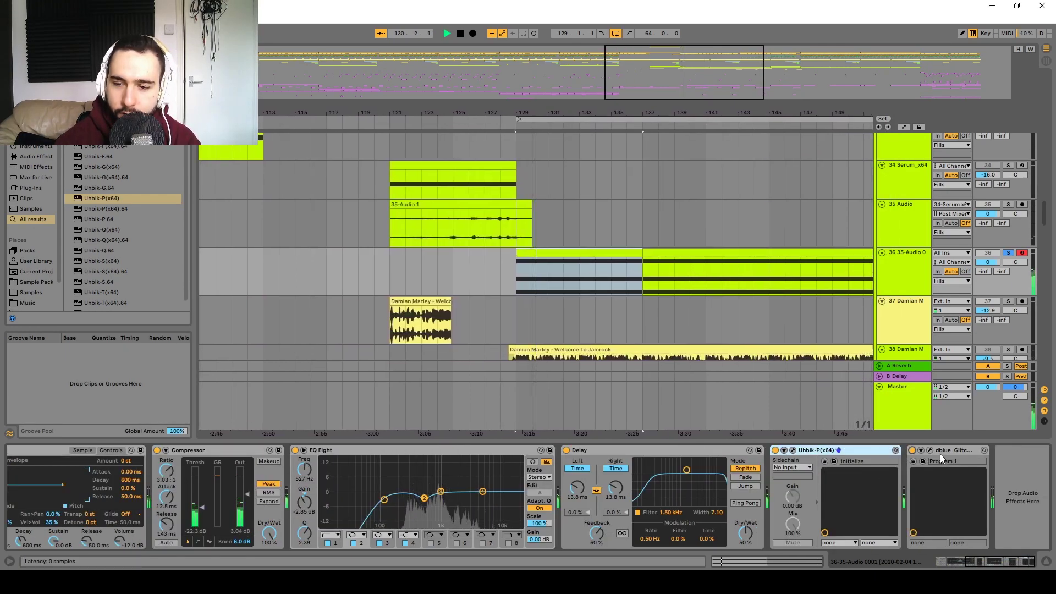
click(1009, 252)
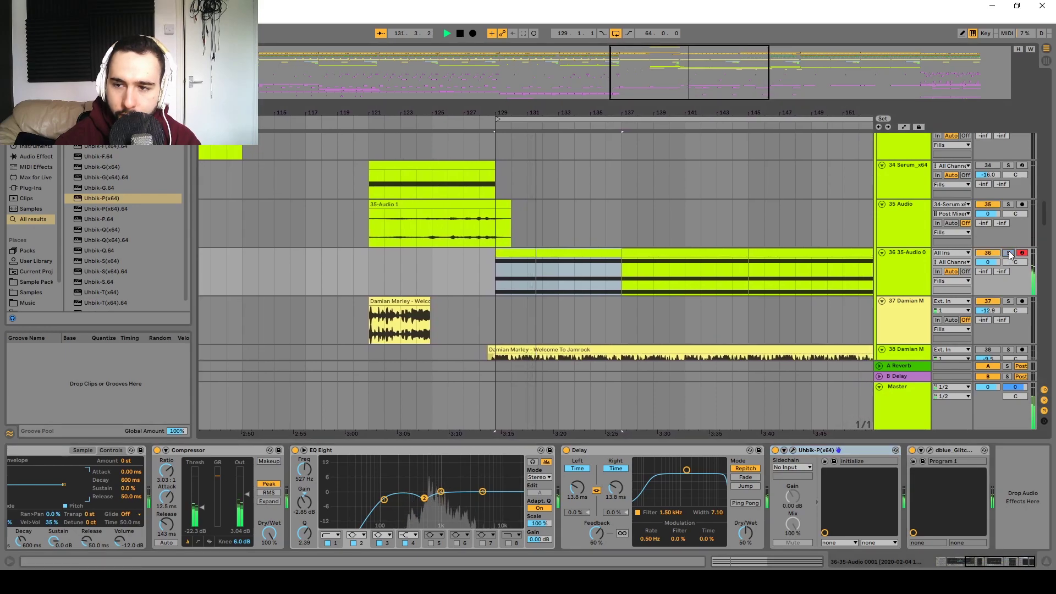
drag(1046, 221, 1045, 219)
scroll(714, 222, down, 5)
scroll(746, 229, up, 5)
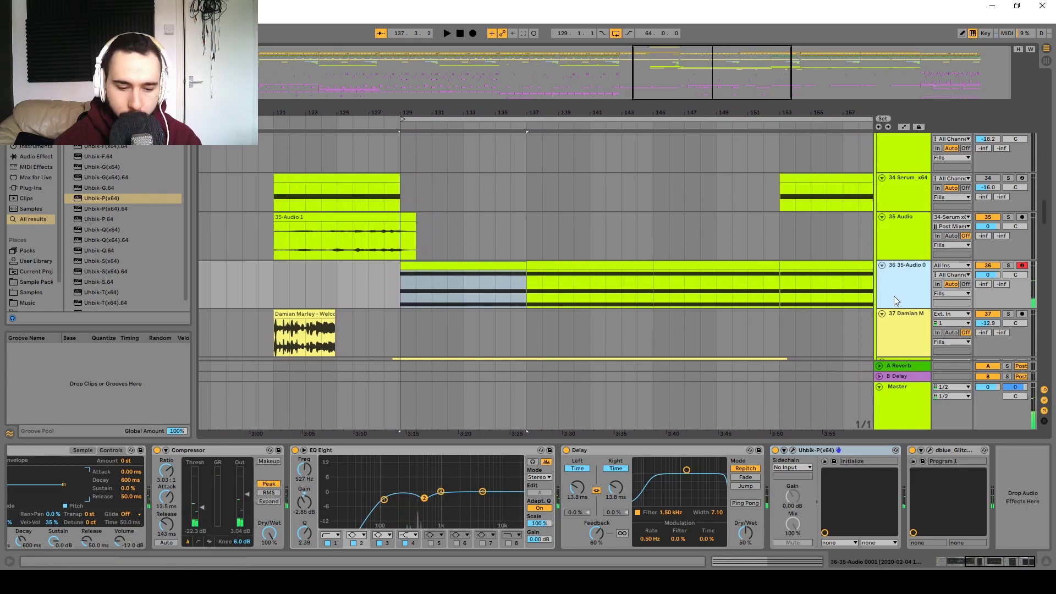
- Create an audio track below track 36, set its input to 36-35-Audio 0001, and arm it for recording
key(ctrl+z)
click(966, 312)
click(964, 312)
click(965, 312)
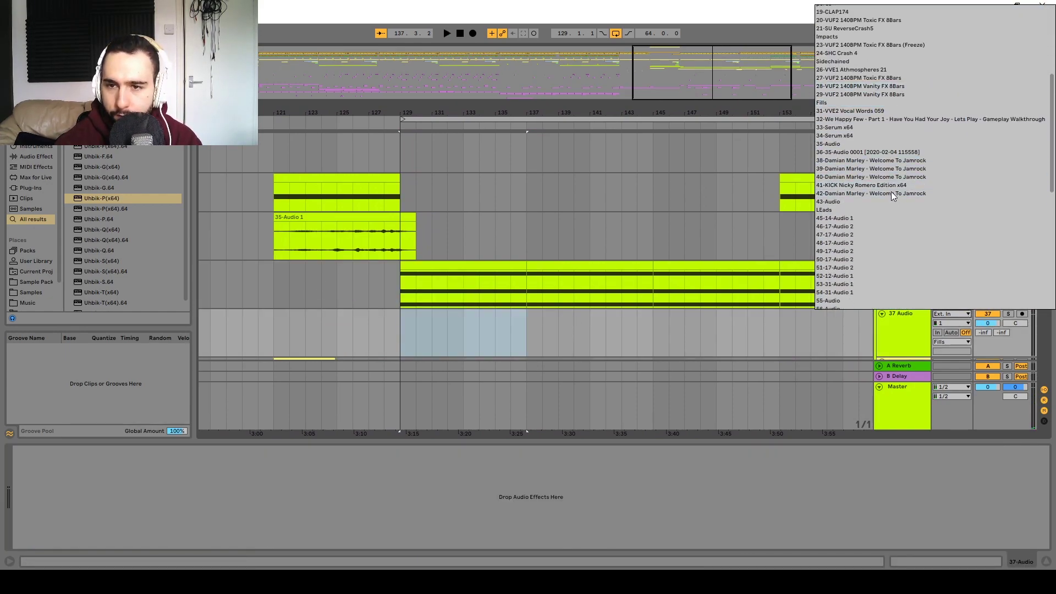
click(1016, 347)
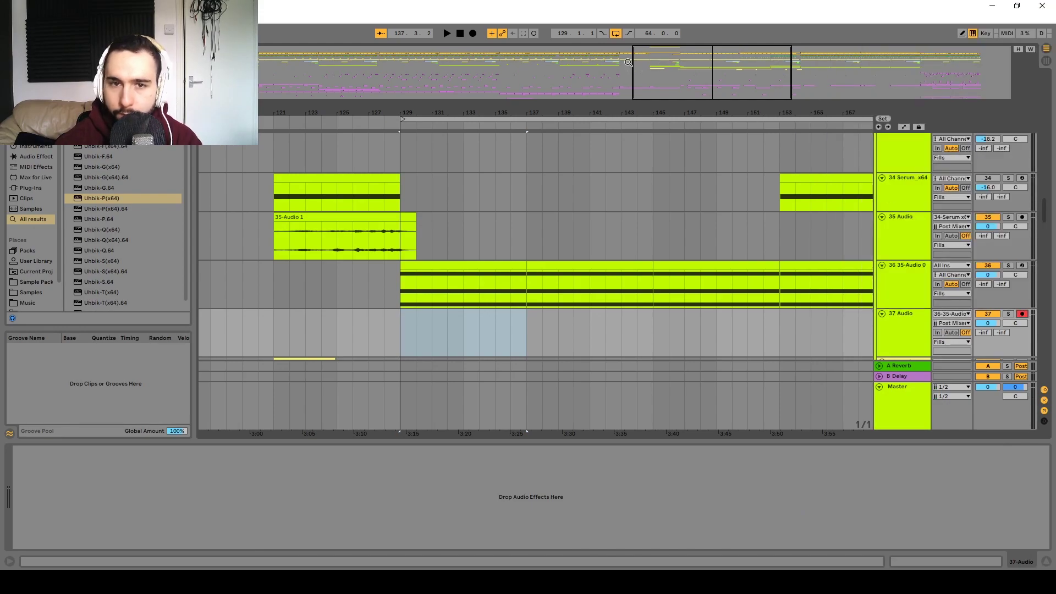
- Record track 36's output onto track 37 from bar 129 and trim the recorded clip's end to bar 137
click(472, 34)
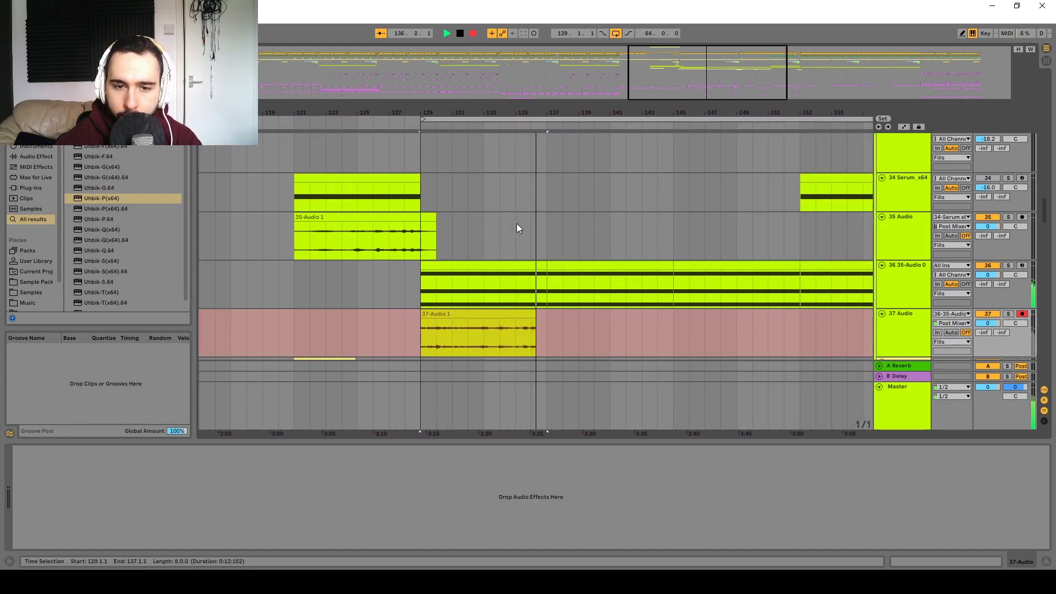
key(space)
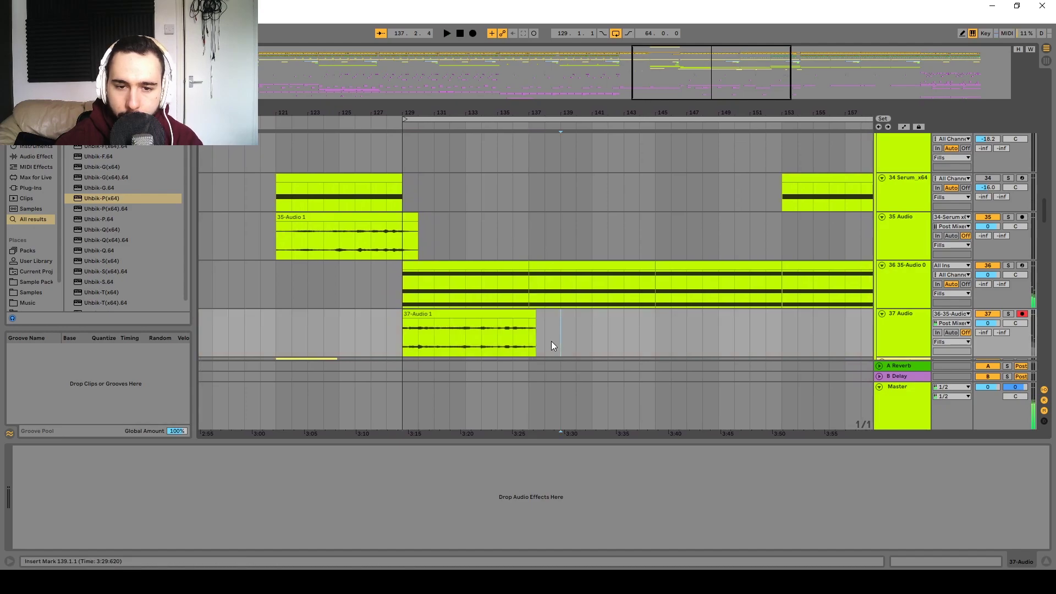
click(440, 316)
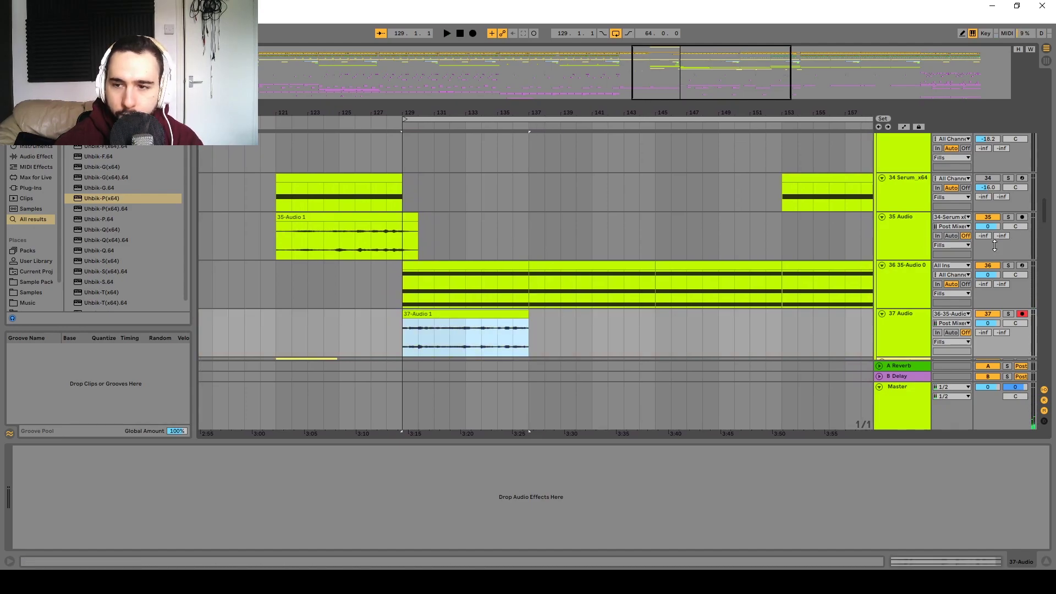
- Listen to the end of the recorded clip on track 37 from bar 136, both soloed and unsoloed
scroll(512, 347, up, 6)
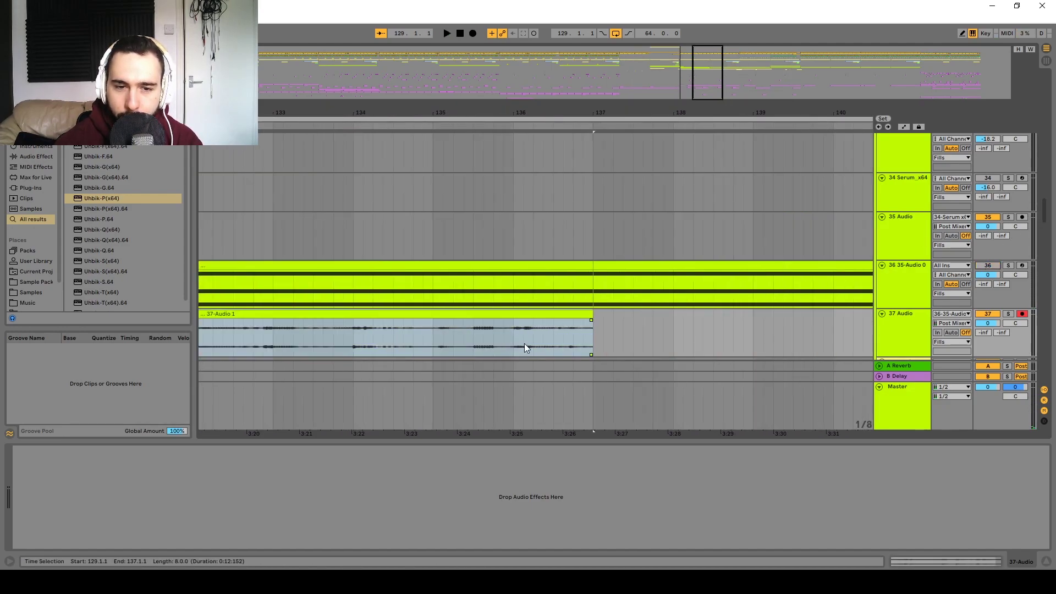
click(559, 347)
key(space)
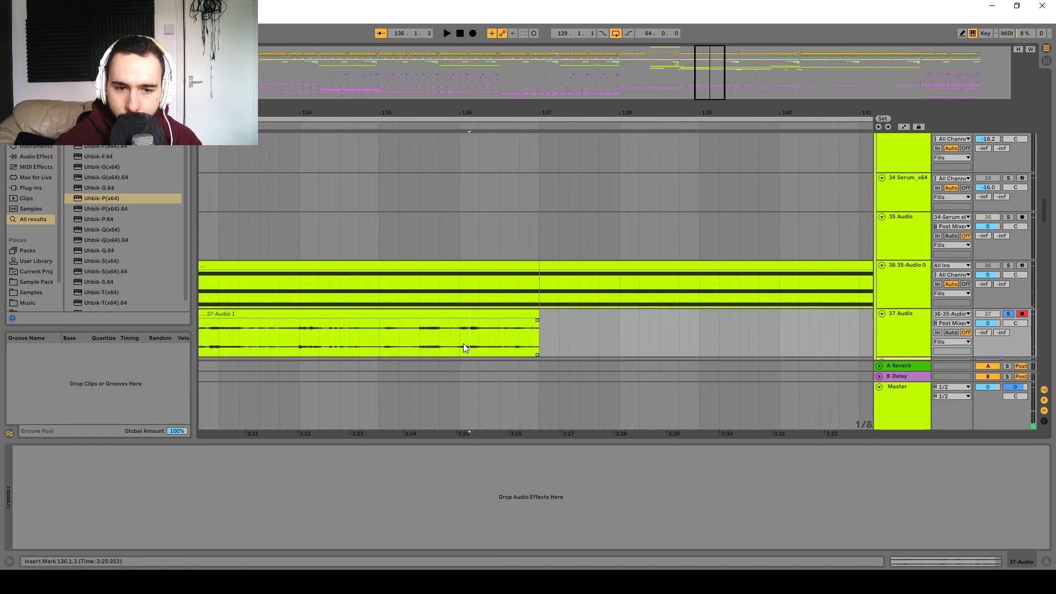
key(space)
key(space)
click(479, 341)
key(space)
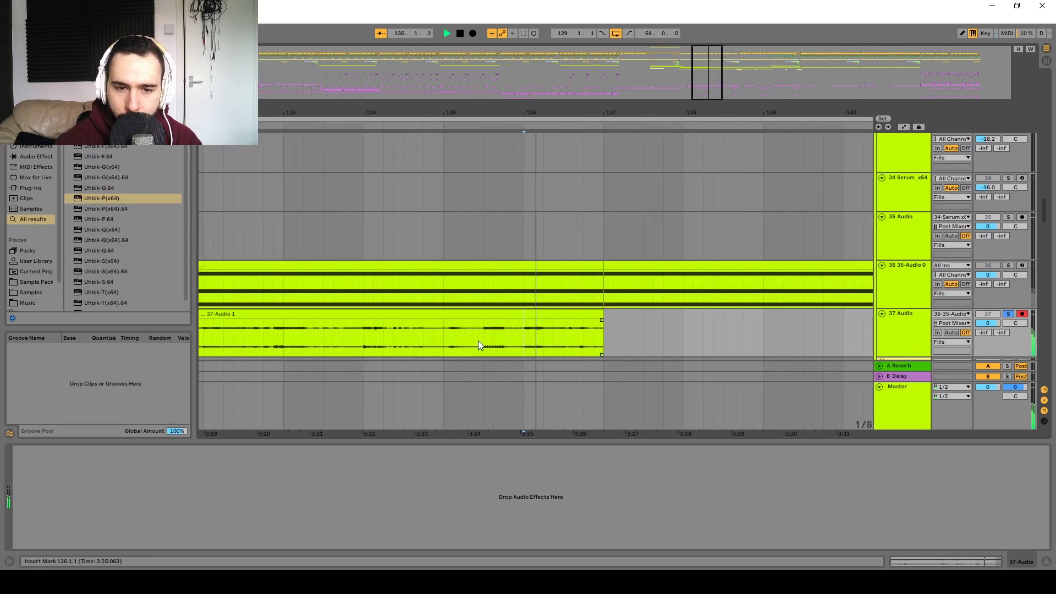
key(space)
click(1008, 313)
key(space)
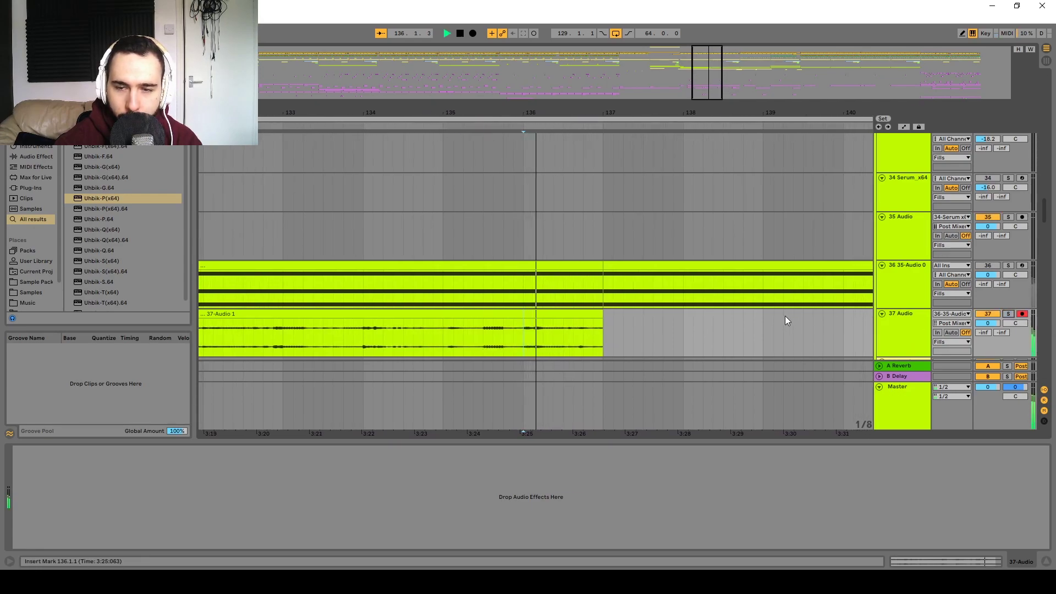
- Listen through the early part of the track 37 recording around bars 130 and 131 and stop playback
scroll(783, 316, down, 4)
scroll(490, 335, up, 2)
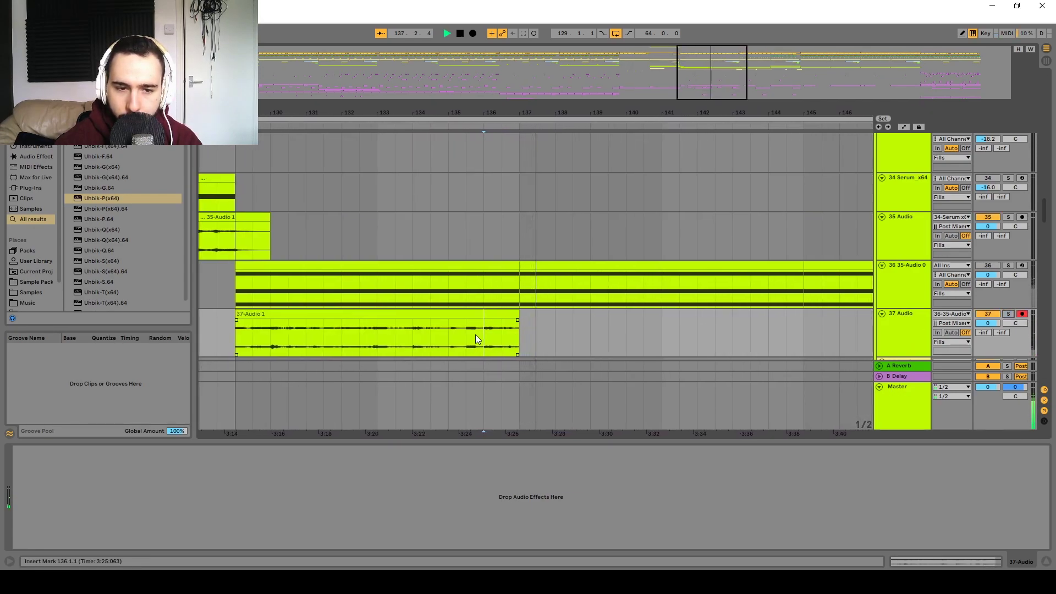
scroll(443, 338, down, 2)
click(413, 343)
scroll(538, 342, up, 2)
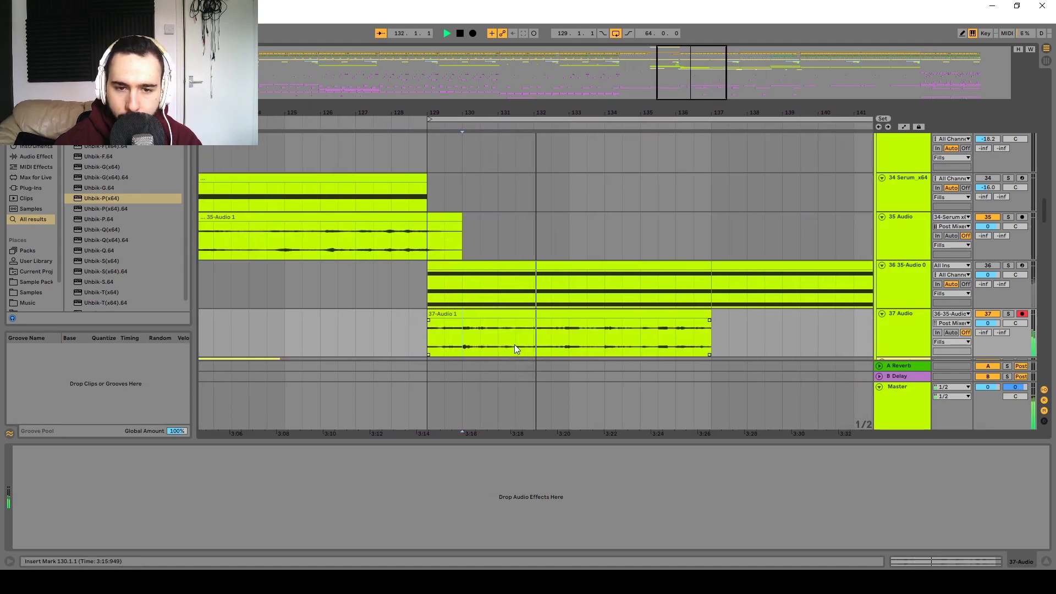
click(490, 344)
key(space)
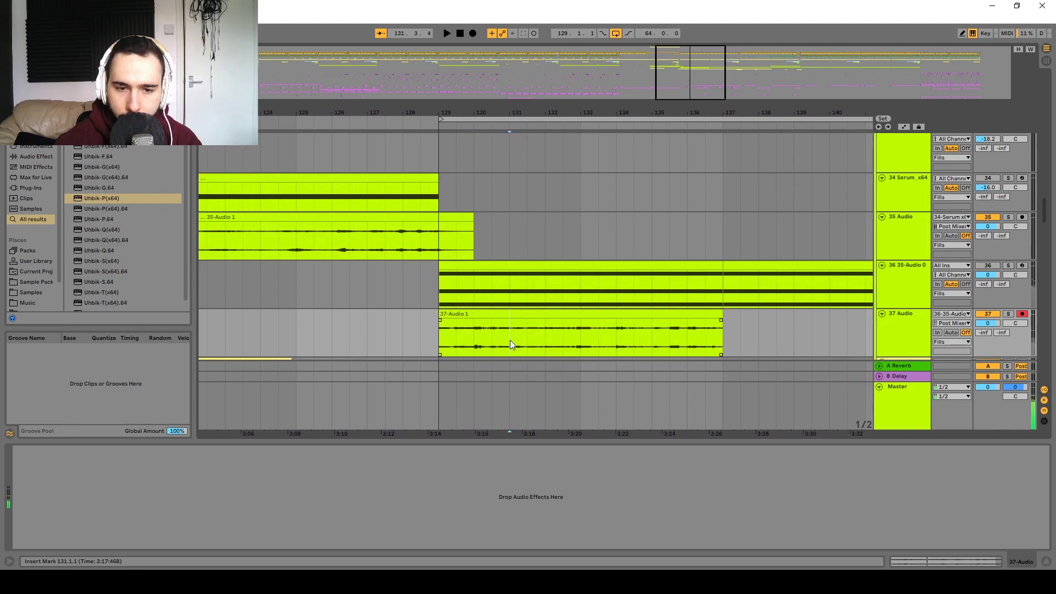
- Deactivate the track 37 recording from bars 129 to 131 and from 131.3 to 132, and play the remaining slice from bar 131
key(0)
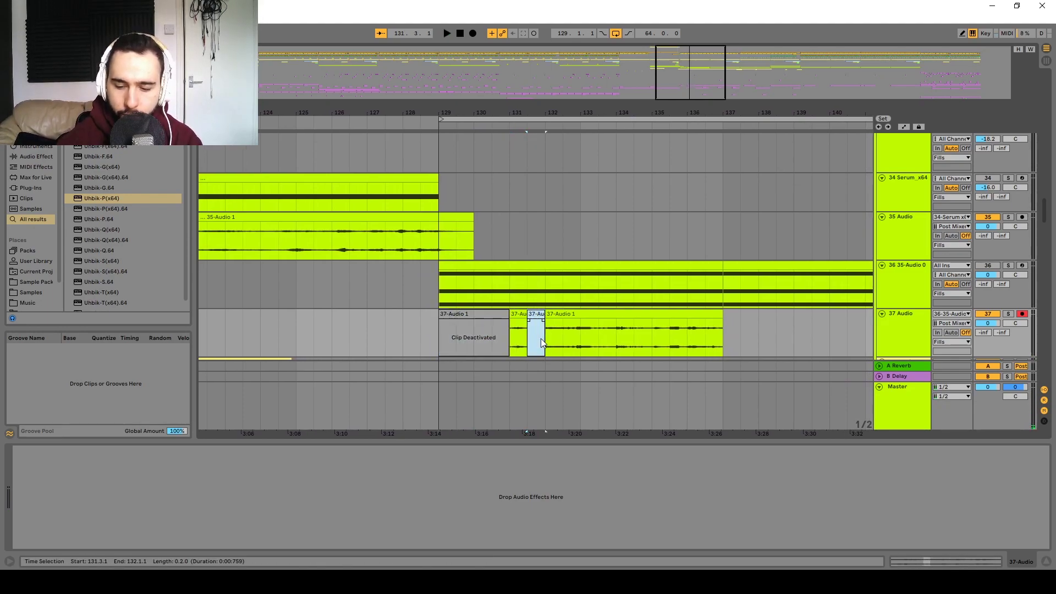
click(513, 305)
key(space)
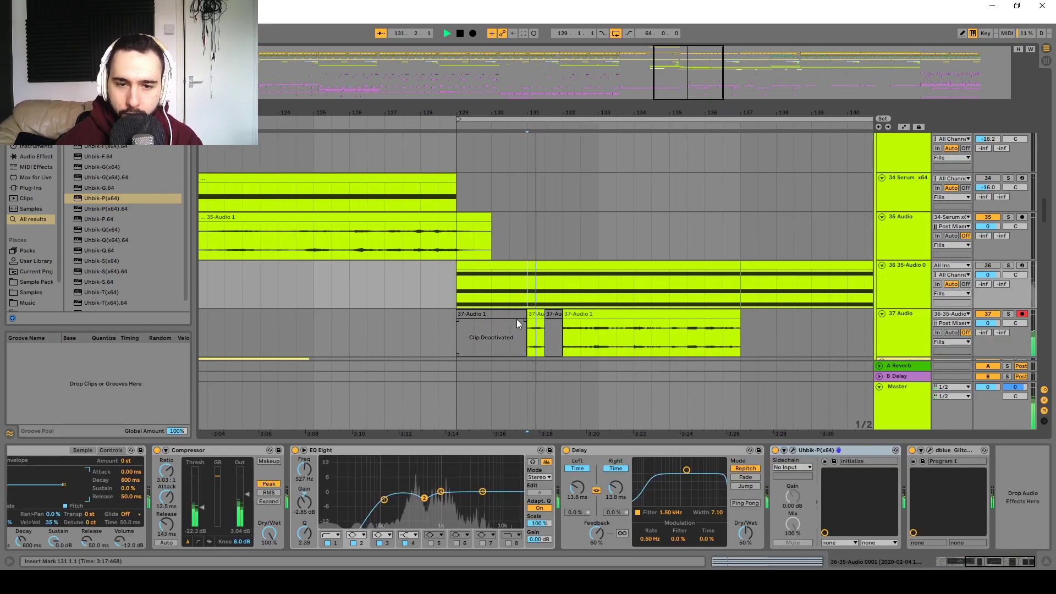
click(428, 331)
scroll(774, 337, down, 1)
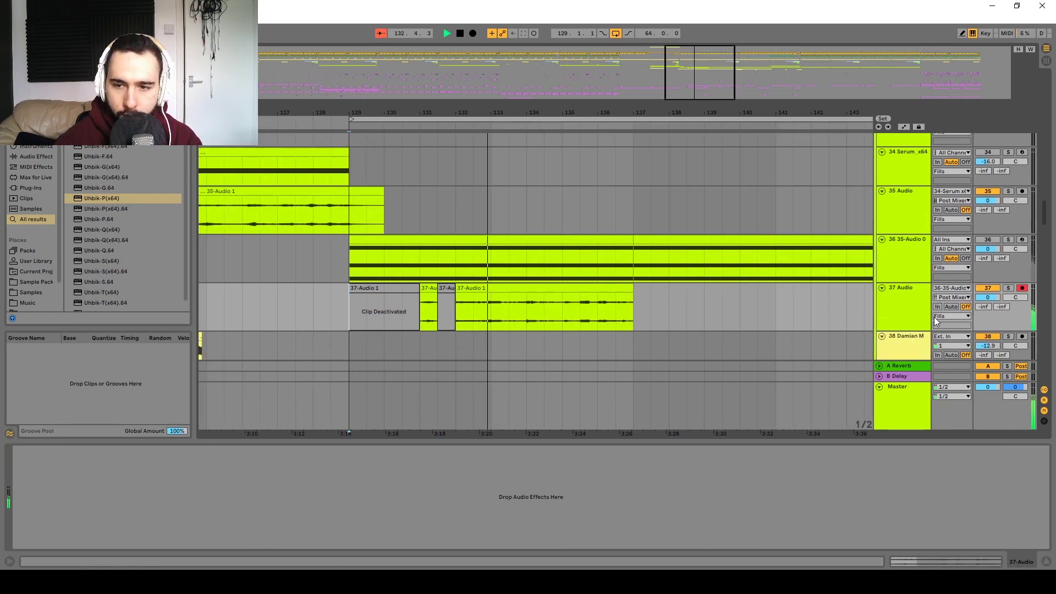
- Create an audio track below track 37, move the half-bar slice at bar 131 straight down onto it, and play it
key(ctrl+t)
scroll(478, 286, down, 4)
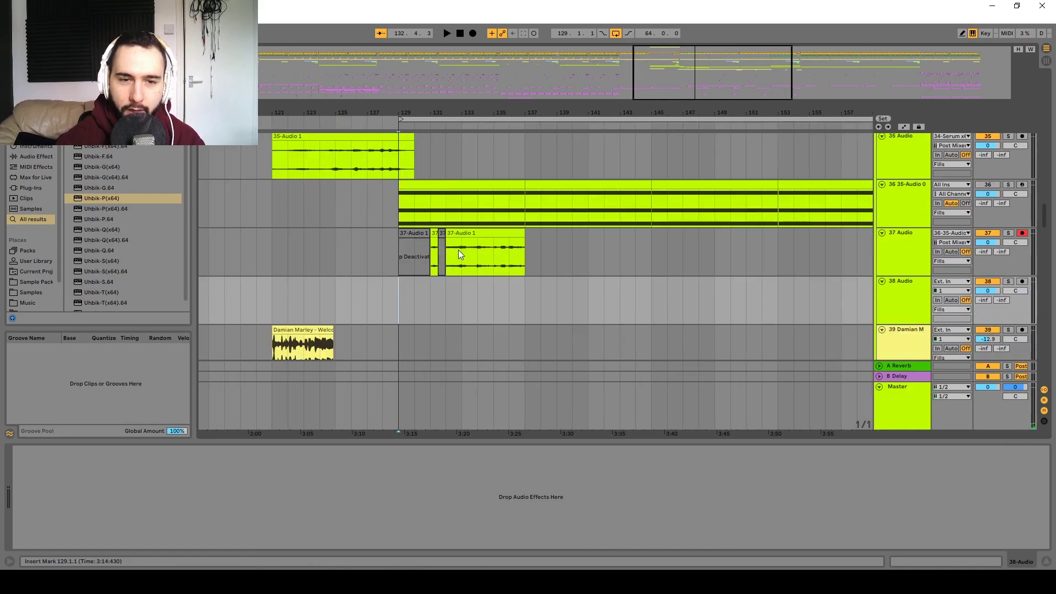
click(496, 233)
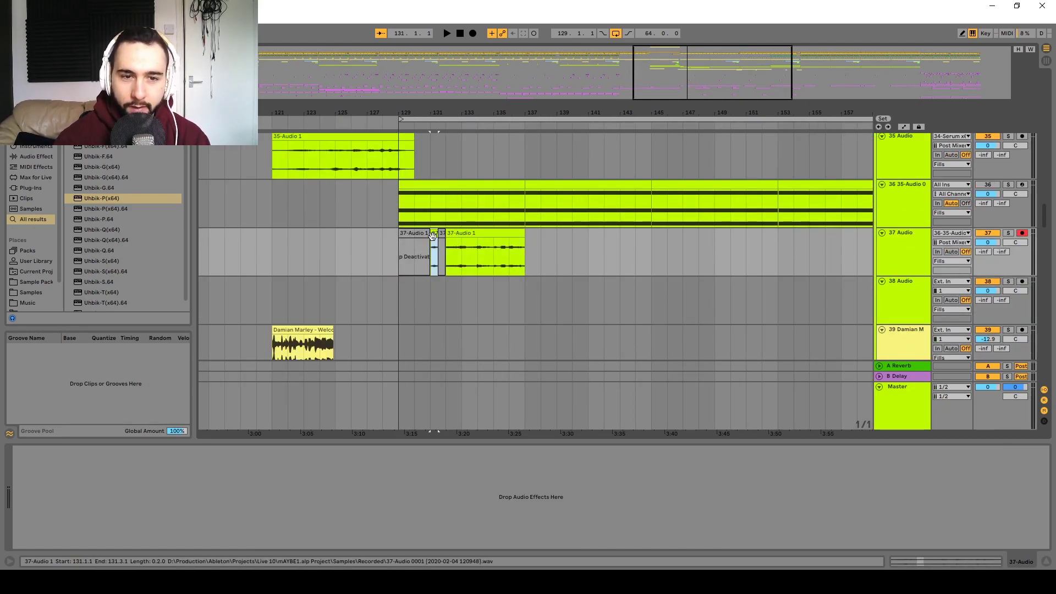
scroll(434, 247, up, 3)
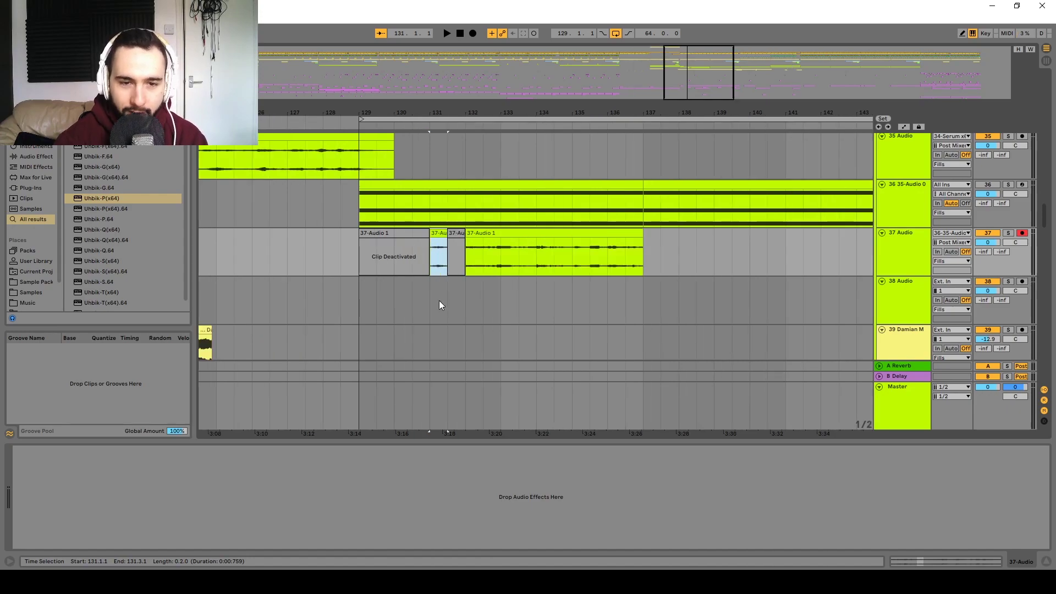
drag(434, 233, 429, 295)
key(space)
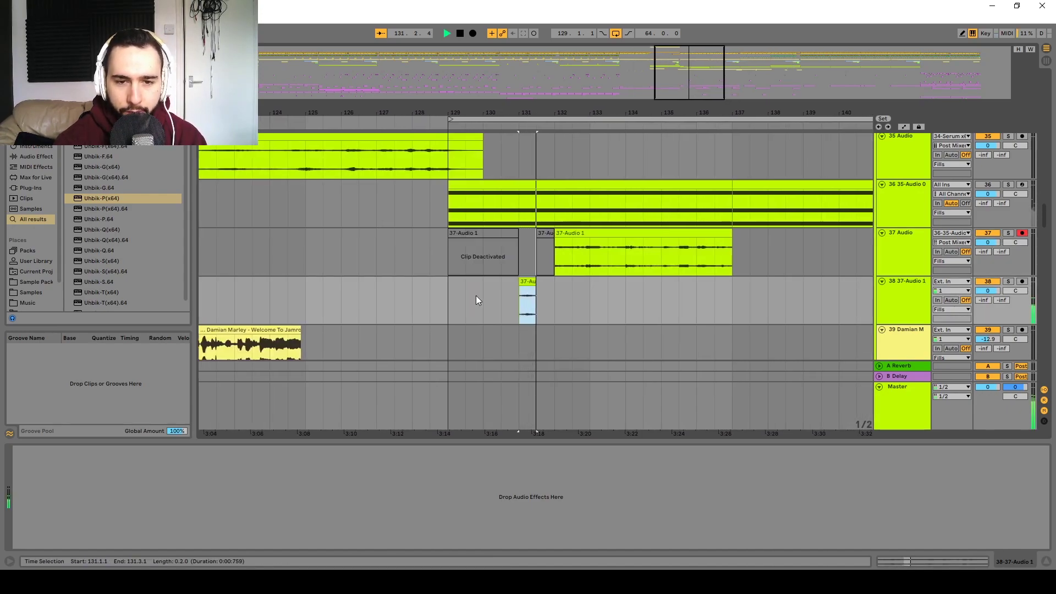
- Duplicate bars 129 to 137 of track 38, including the moved slice, to bar 137
scroll(465, 296, down, 3)
key(space)
drag(474, 305, 609, 298)
key(ctrl+d)
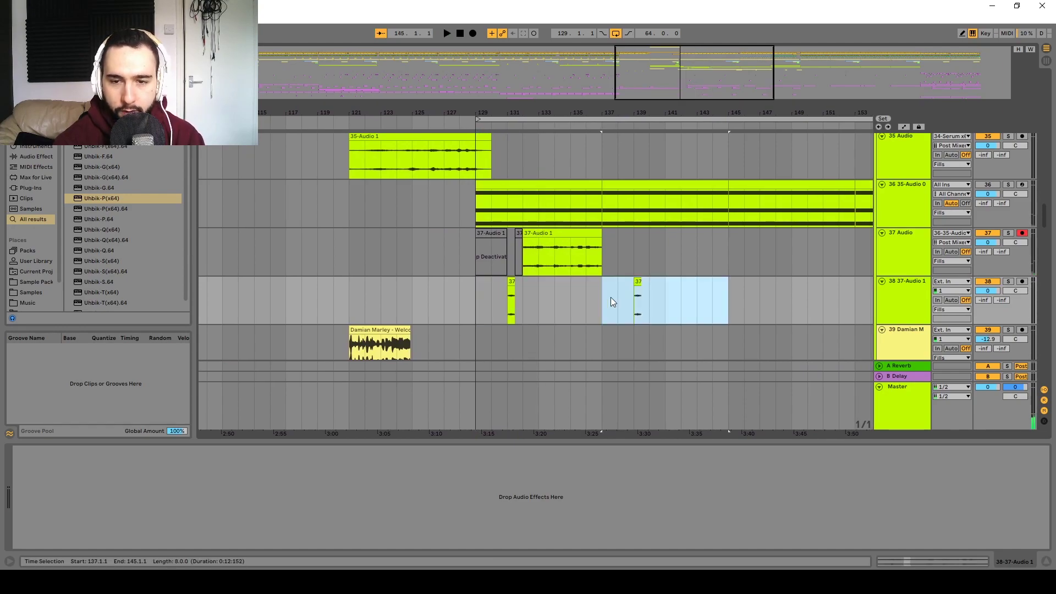
- Repeat the duplication of the eight-bar section containing the slice along track 38, up to bar 193
scroll(610, 295, down, 5)
scroll(610, 296, up, 3)
key(ctrl+d)
key(ctrl+d)
key(ctrl+d)
key(ctrl+d)
key(ctrl+d)
key(ctrl+d)
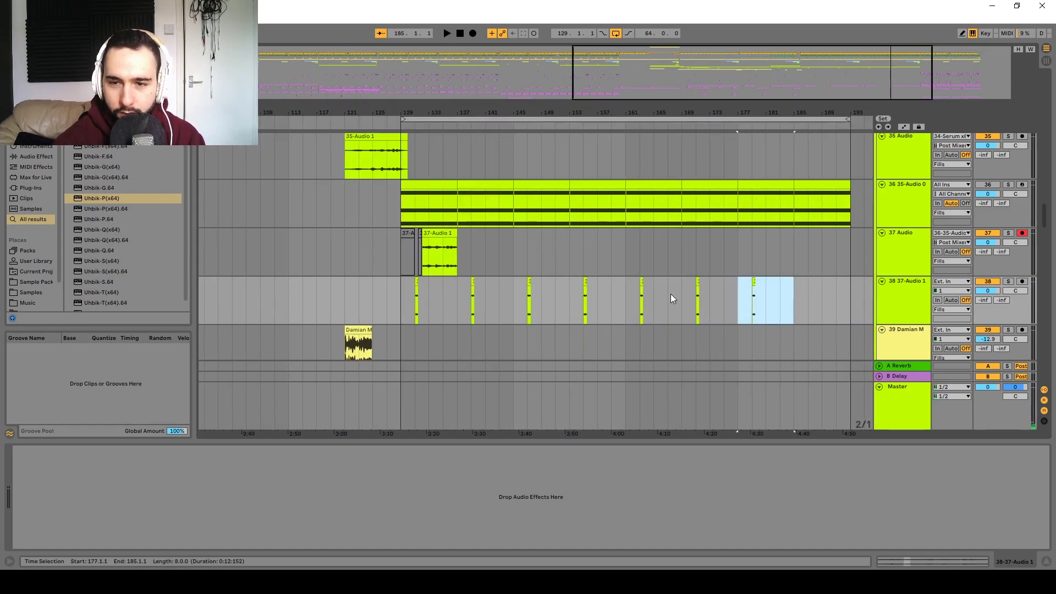
- Play the arrangement from bar 129 to hear how the track 38 slice sits at bar 131
click(401, 295)
scroll(454, 263, up, 6)
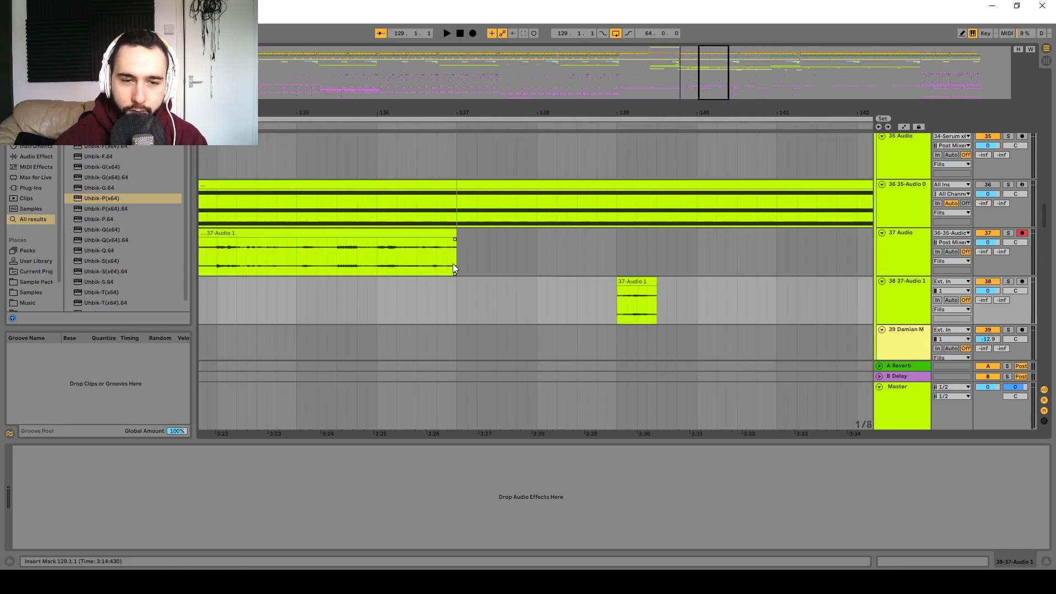
drag(368, 262, 689, 263)
scroll(622, 280, down, 2)
drag(622, 280, 563, 295)
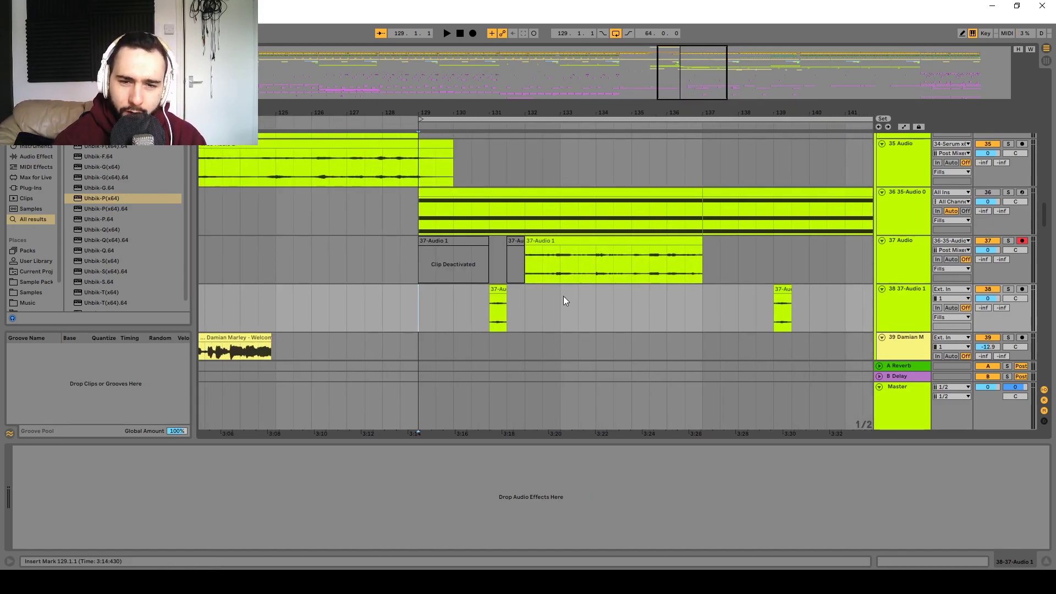
key(space)
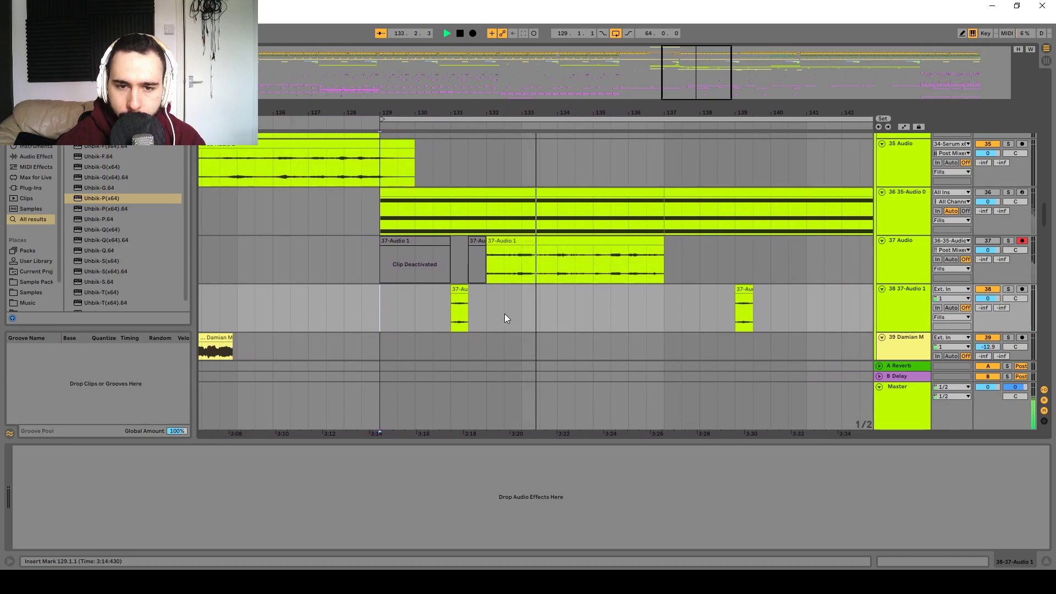
key(space)
key(space)
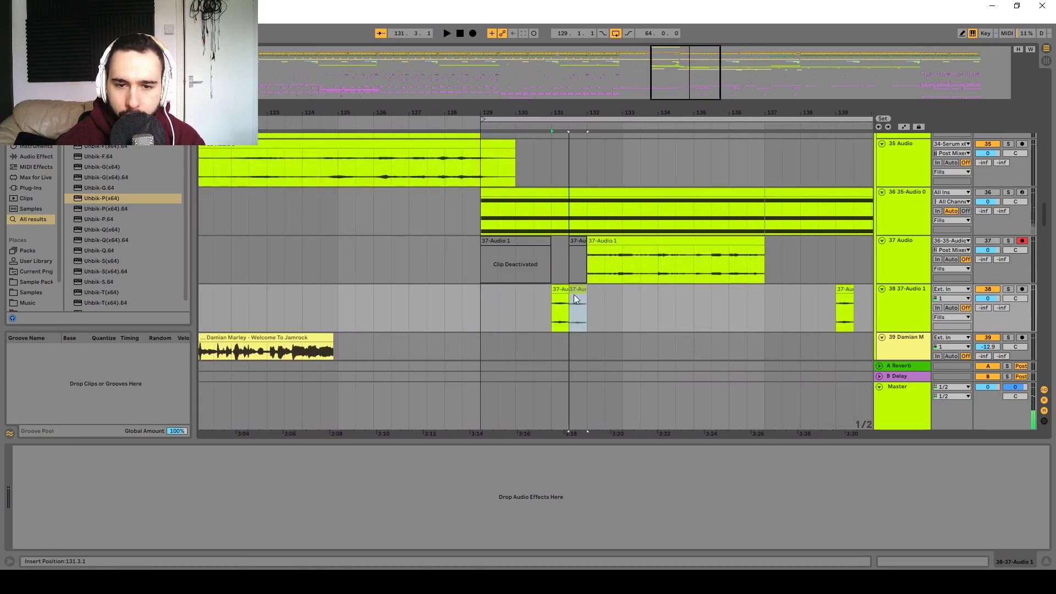
- Try the first track 38 slice at 131.3 and at bar 132, playing each placement from bar 131
drag(574, 292, 575, 293)
click(546, 305)
key(space)
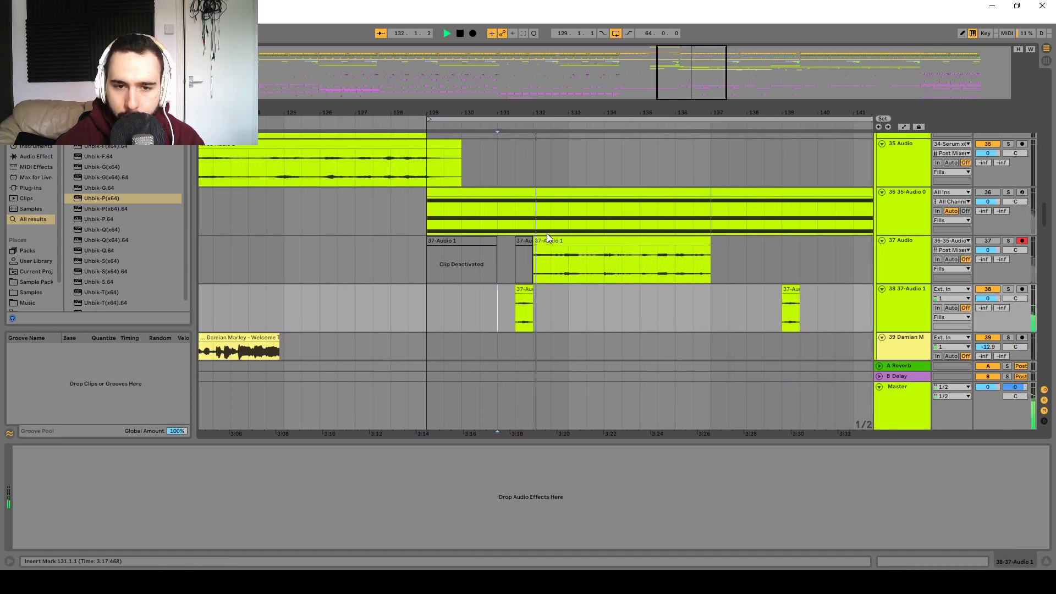
key(space)
key(space)
drag(519, 290, 577, 291)
click(538, 303)
key(space)
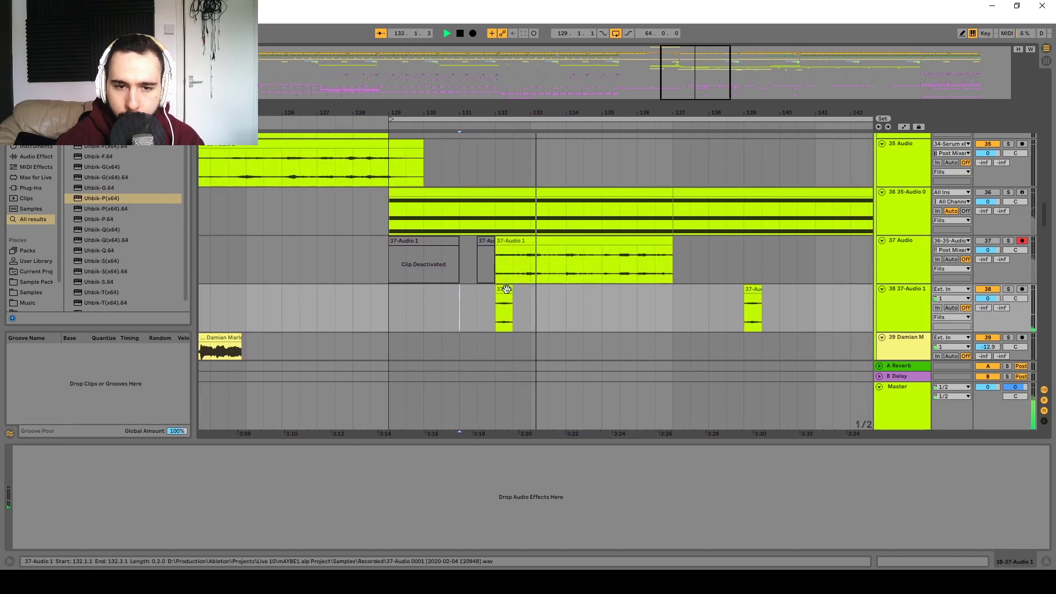
- Place the first track 38 slice at bar 130 and play it from bar 129
click(390, 301)
key(space)
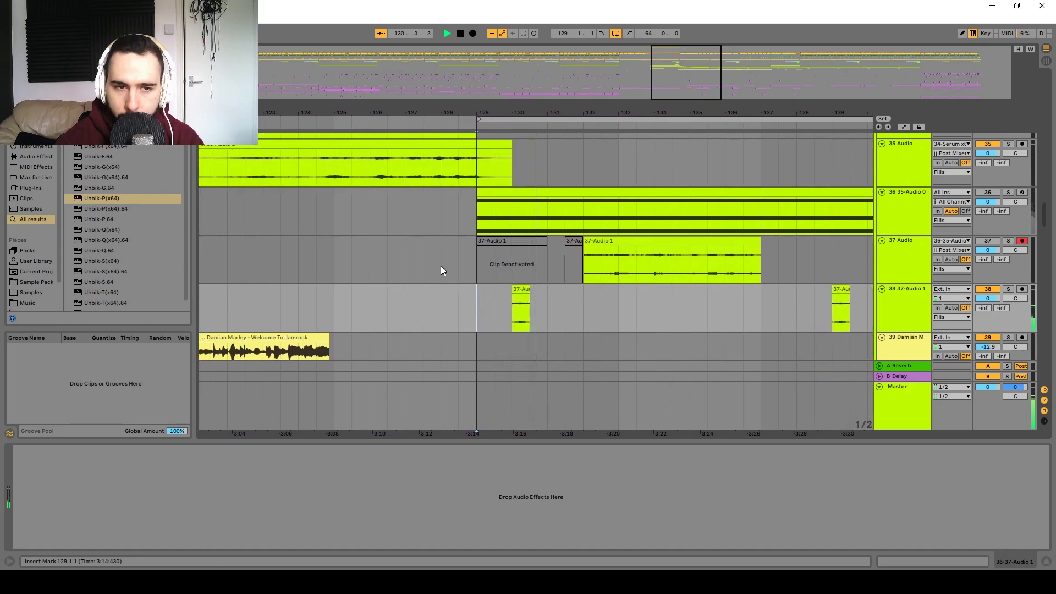
scroll(516, 303, up, 10)
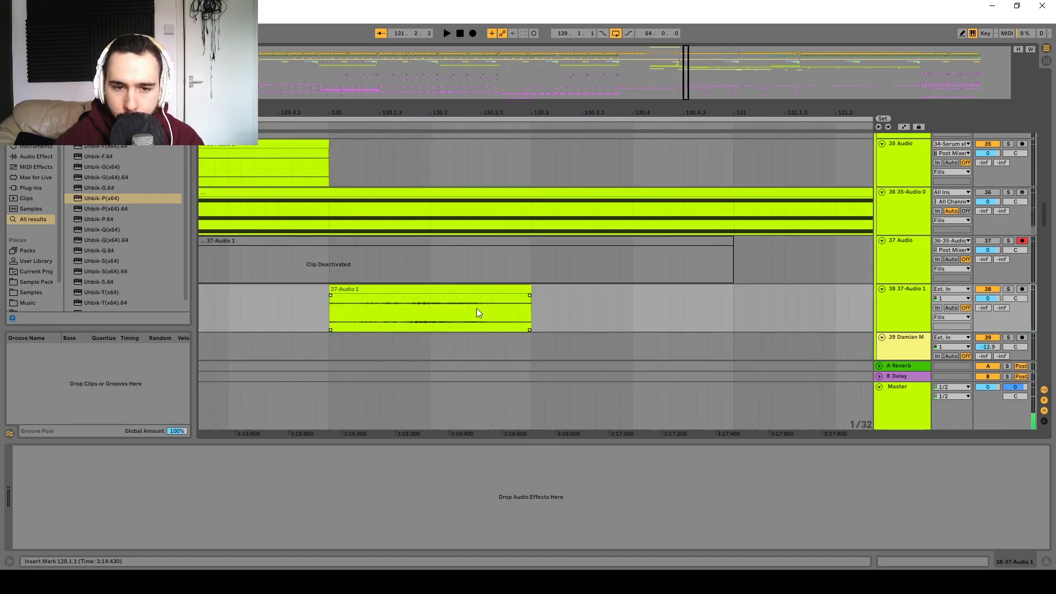
key(space)
key(space)
scroll(606, 298, down, 1)
scroll(701, 298, down, 3)
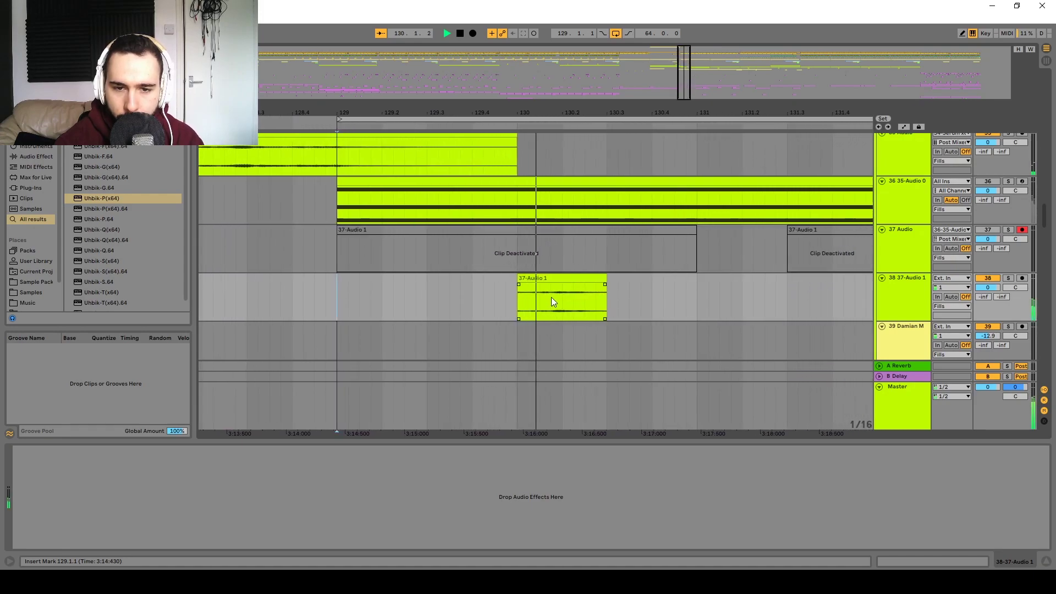
key(space)
- Trim the end of the track 38 slice at bar 130 back to 130.2.2, checking each trim by playback
drag(511, 303, 494, 300)
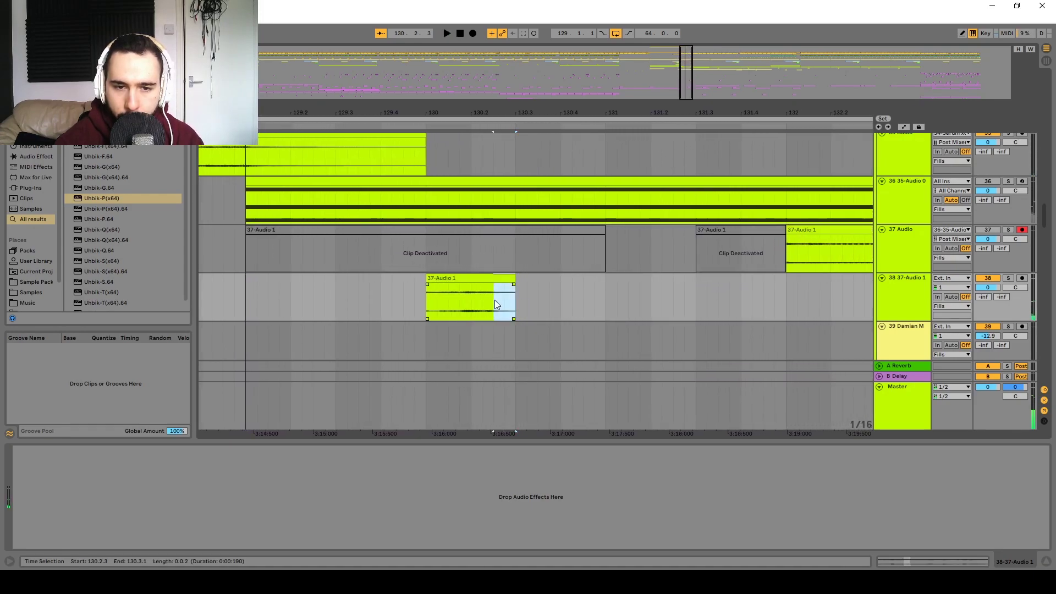
click(452, 279)
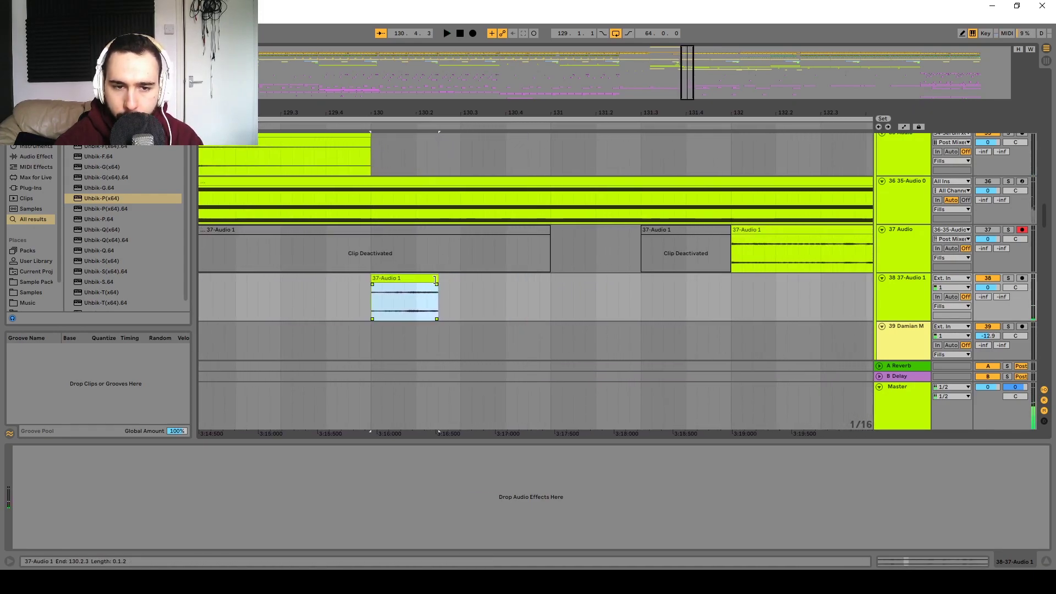
key(space)
scroll(408, 292, up, 3)
key(space)
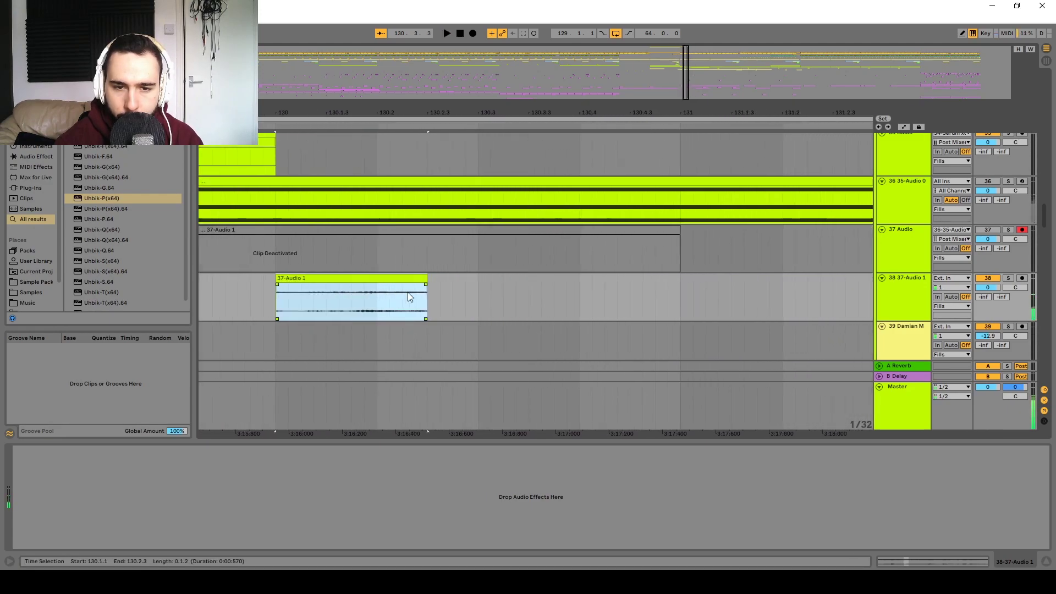
drag(426, 277, 416, 277)
key(space)
key(space)
scroll(419, 292, down, 3)
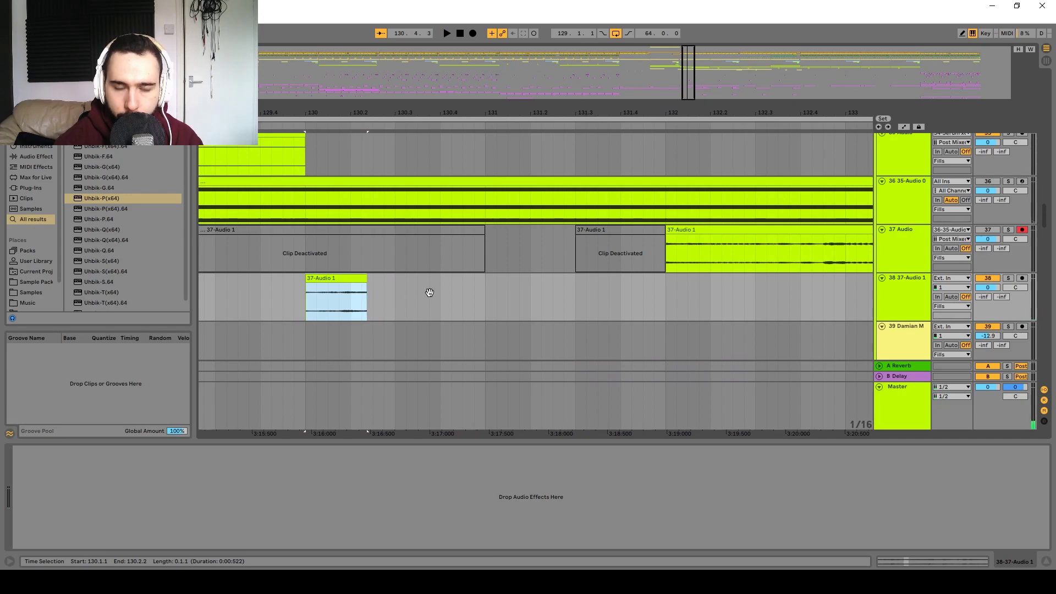
scroll(555, 291, down, 5)
key(space)
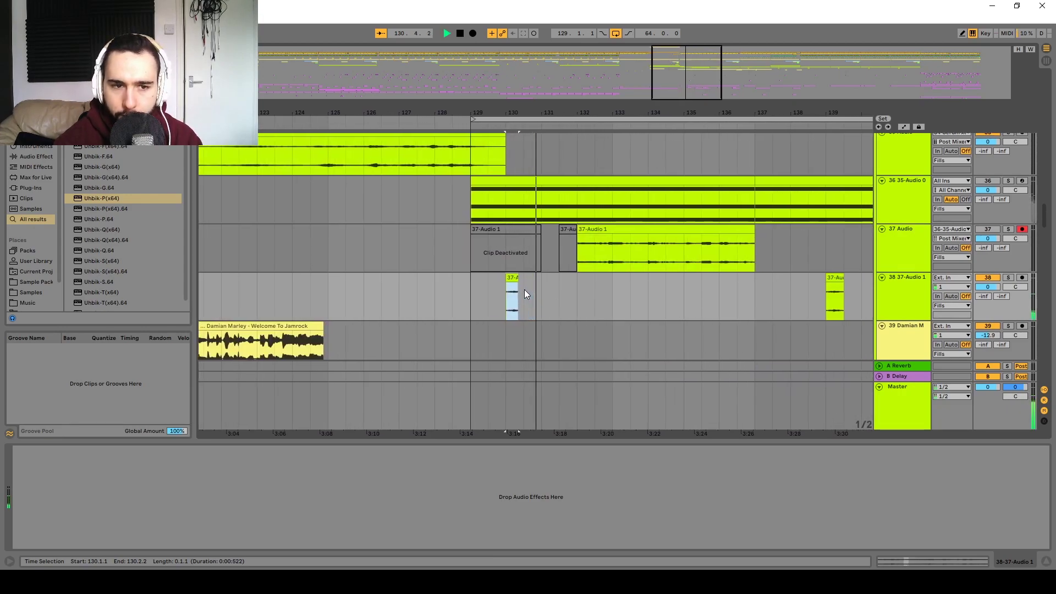
key(space)
- Add a Reverb effect to track 38 and play the slice at bar 130 through it
key(ctrl+f)
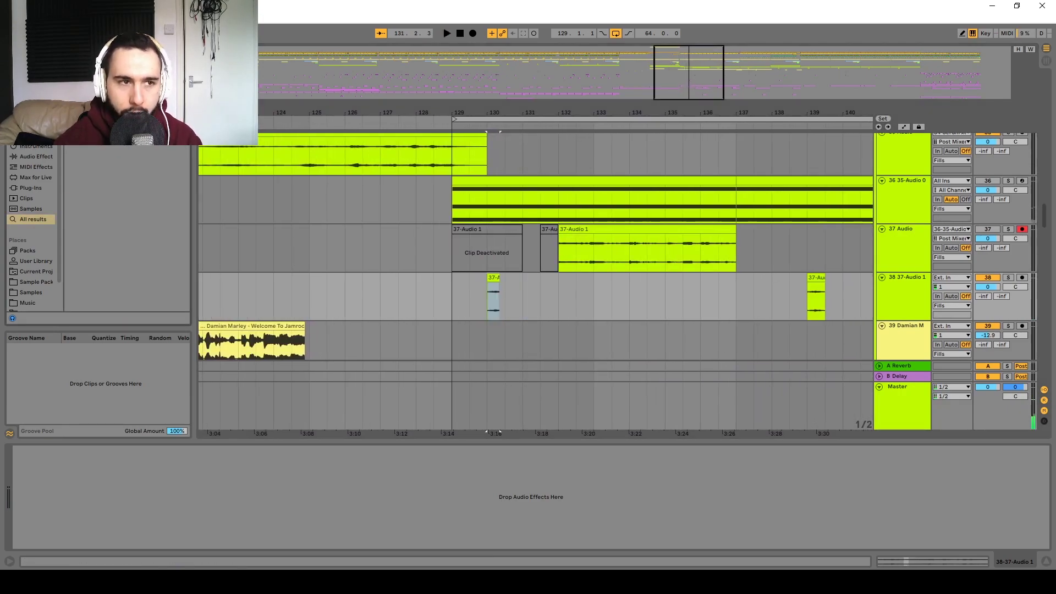
text(re)
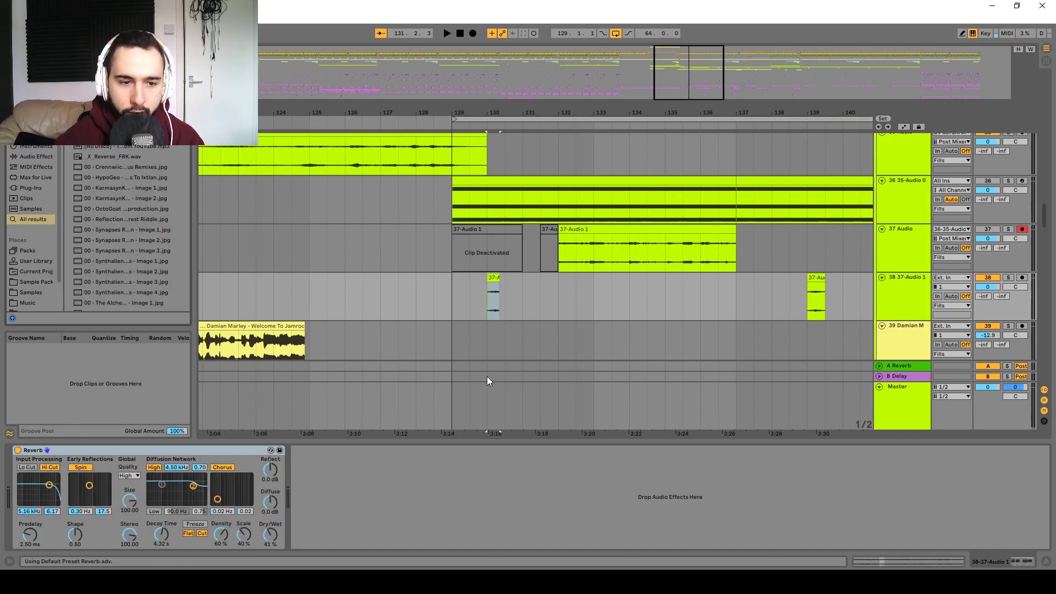
key(space)
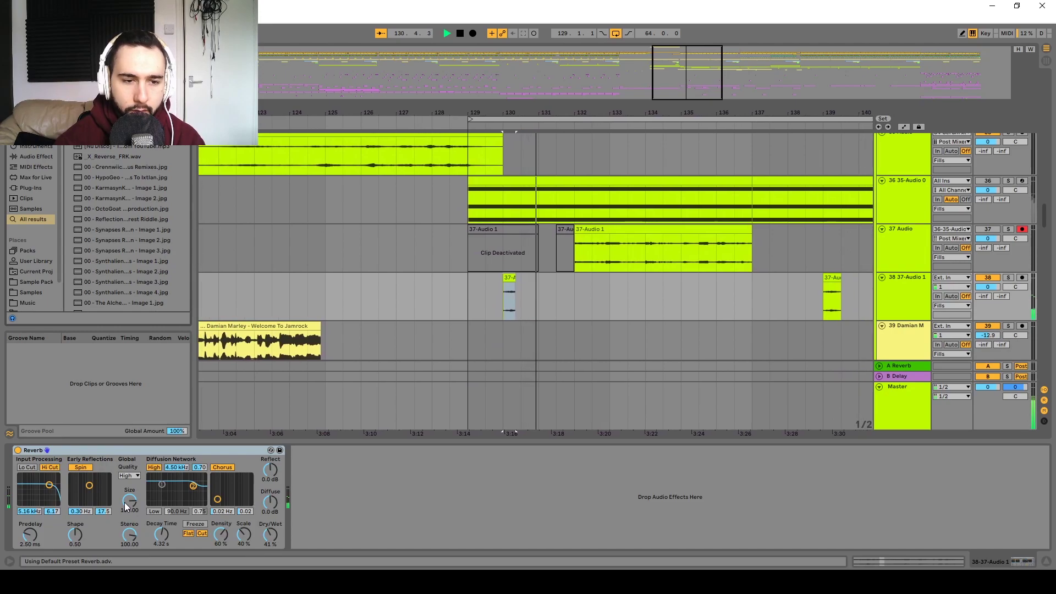
- Set the Reverb's Size to 43.12 and Decay Time to 6.53 s, and enable its low diffusion filter at 94.6 Hz and 0.68
mouse_move(126, 505)
mouse_down()
mouse_move(128, 520)
mouse_move(132, 504)
mouse_up()
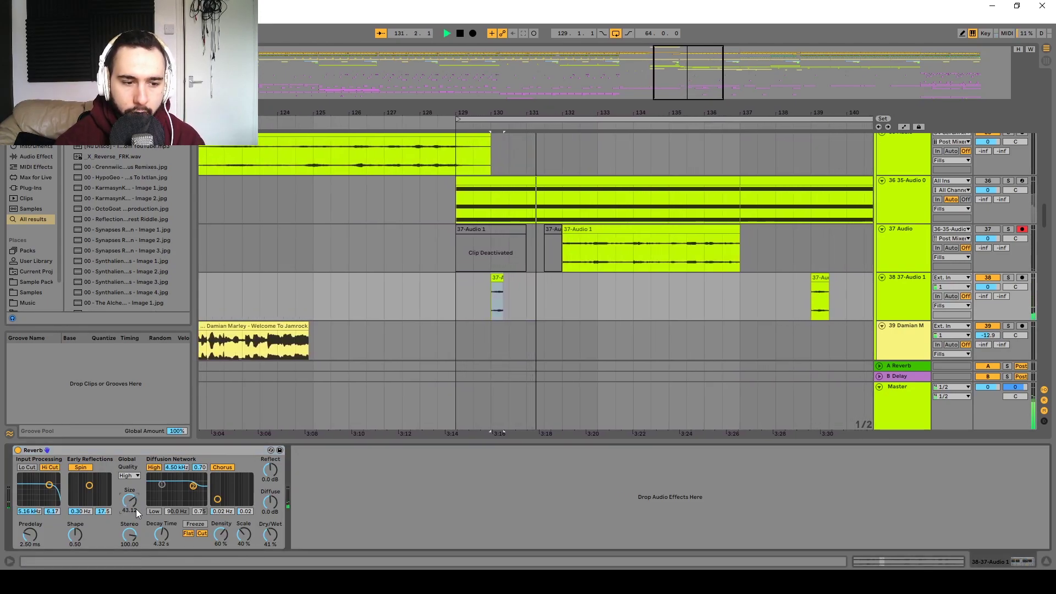
mouse_move(159, 535)
mouse_down()
mouse_move(159, 522)
mouse_move(159, 538)
mouse_up()
click(156, 511)
drag(159, 485, 162, 489)
key(space)
key(space)
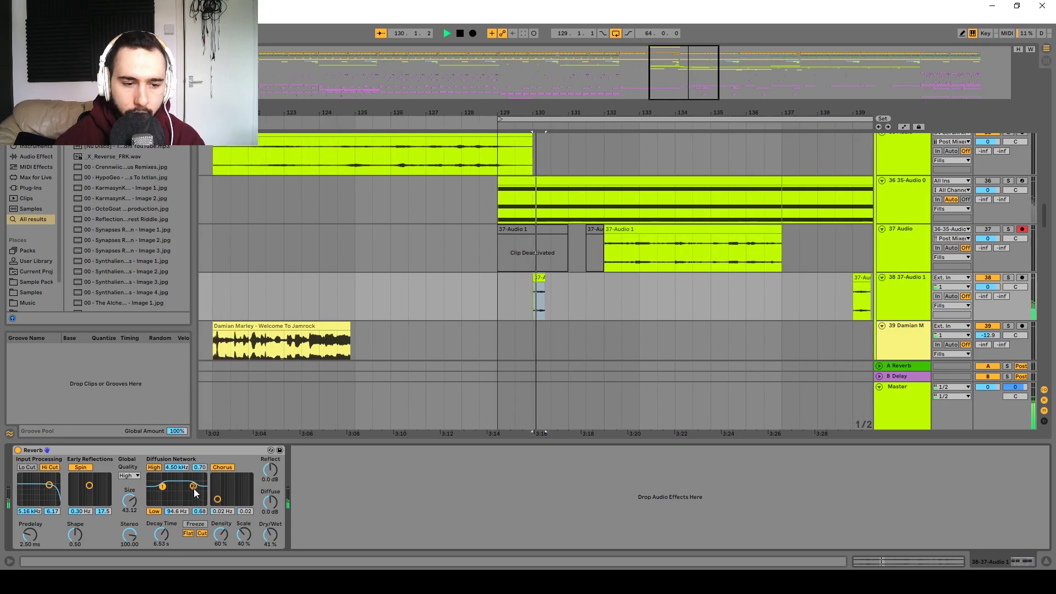
key(space)
- Extend the end of the bar 130 slice slightly past 130.2.2 and play it back
scroll(522, 316, up, 5)
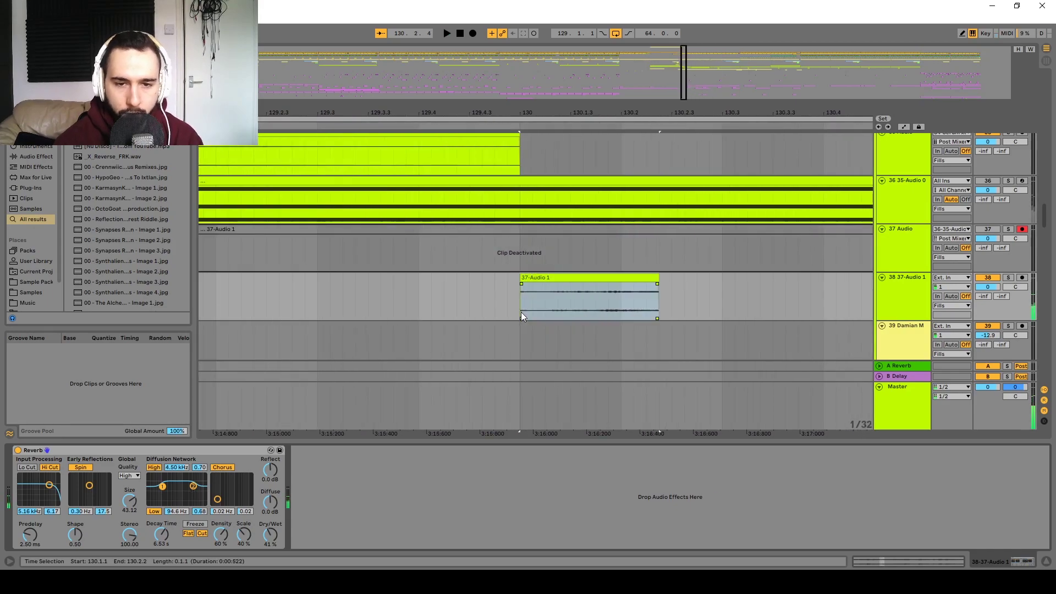
click(656, 277)
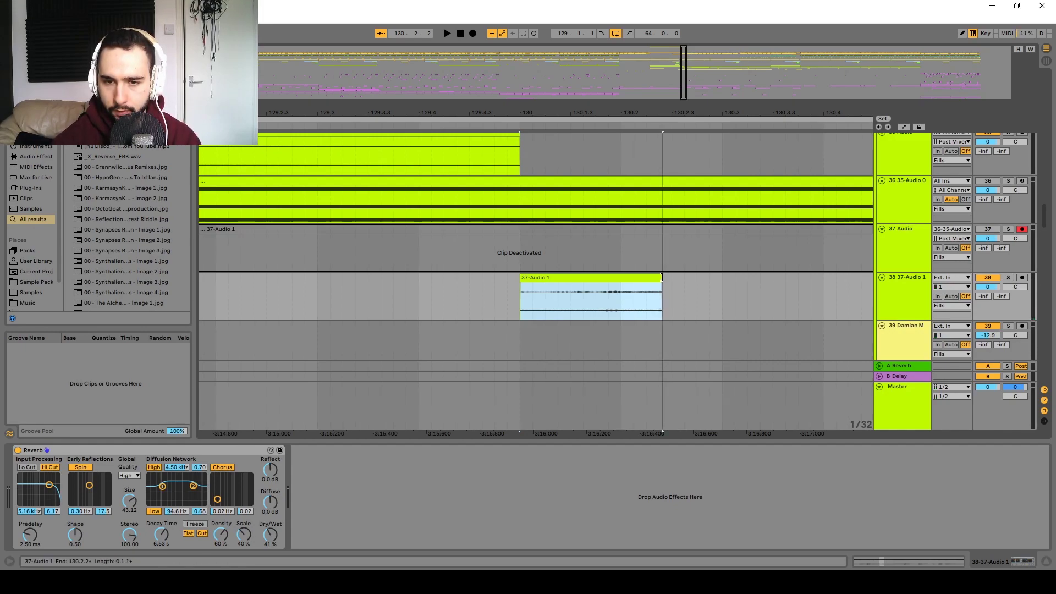
key(space)
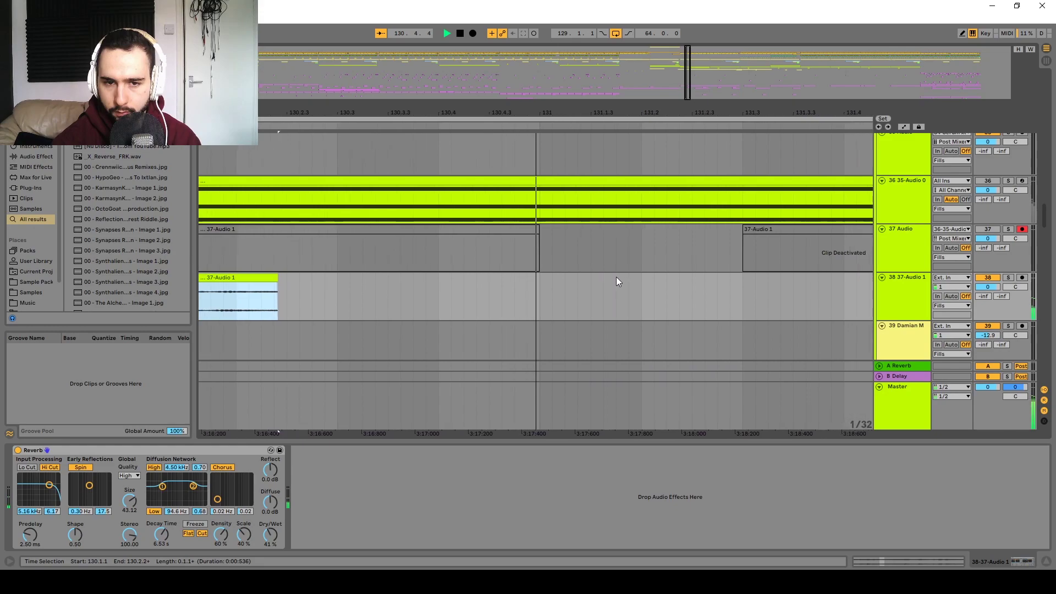
key(space)
- Freeze track 38 and flatten it to render the slice with its reverb tail as audio
scroll(526, 300, down, 5)
scroll(781, 283, down, 3)
right_click(912, 297)
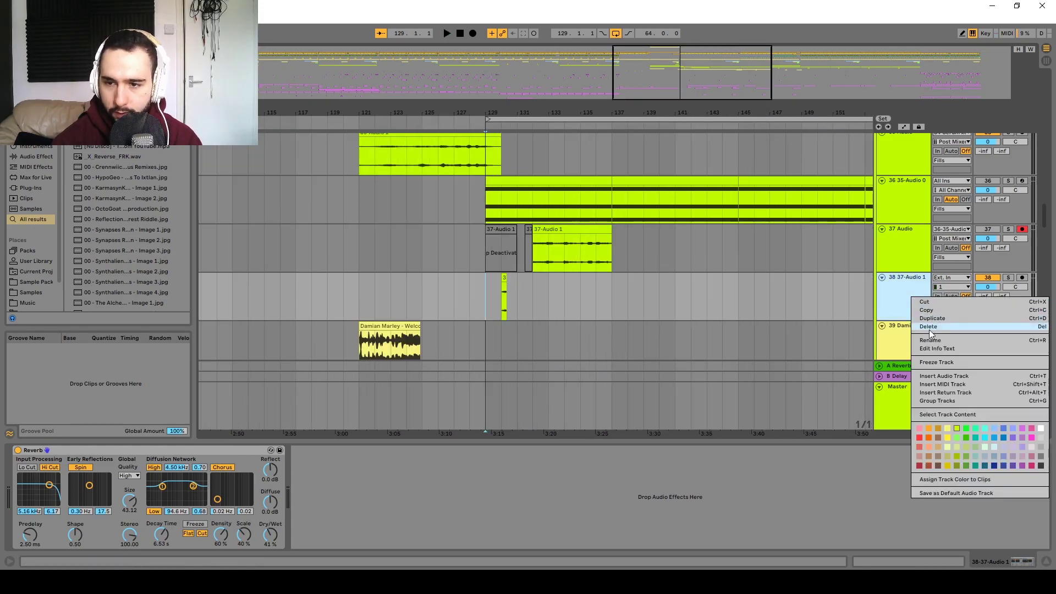
click(937, 369)
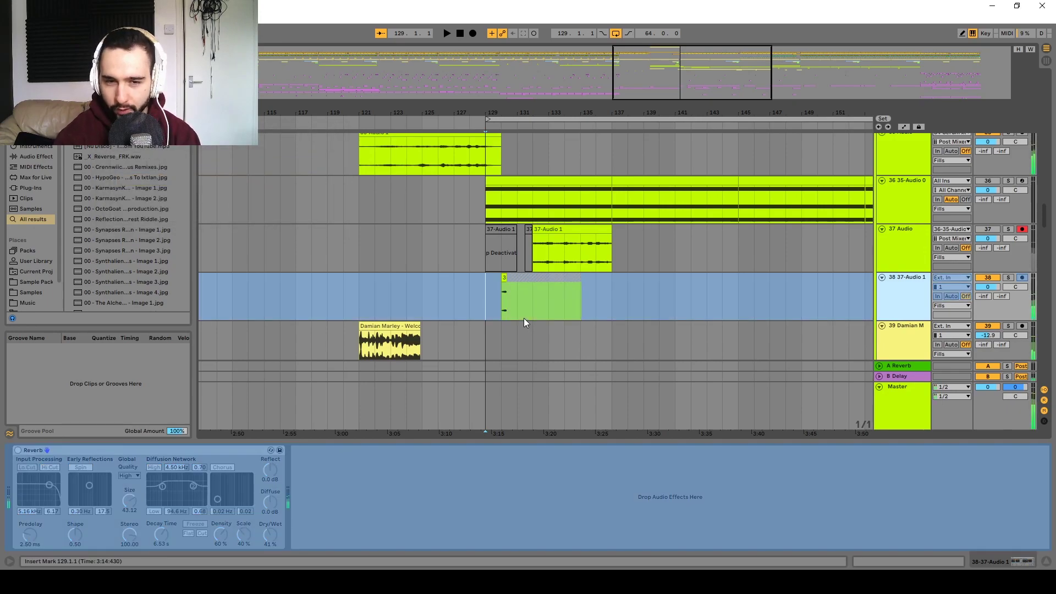
right_click(892, 284)
click(915, 360)
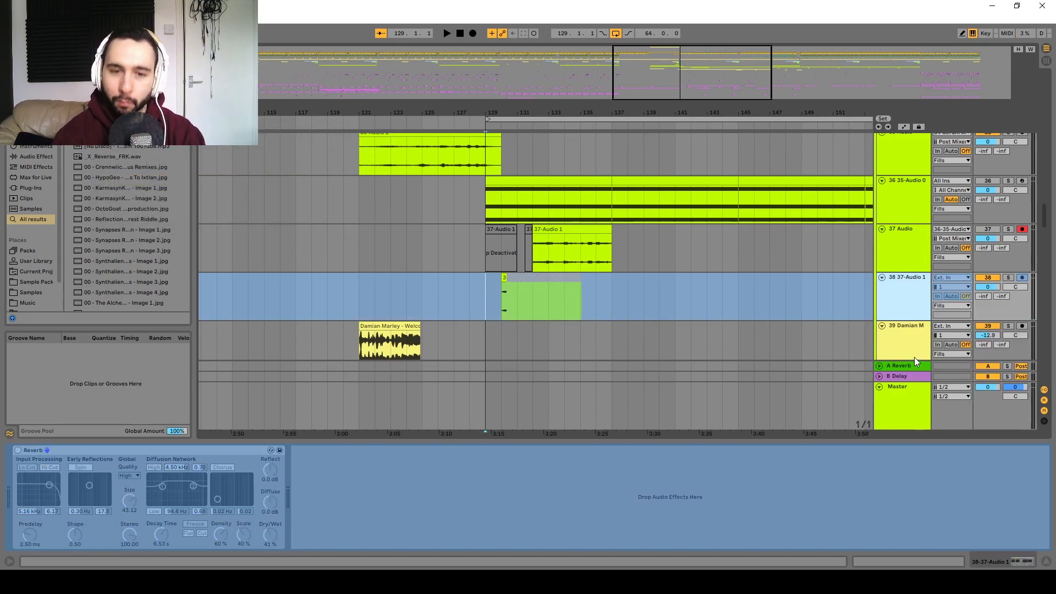
- Trim the freeze-tail clip on track 38 to bars 130 to 132 and repeat it every eight bars until bar 193
drag(508, 279, 498, 277)
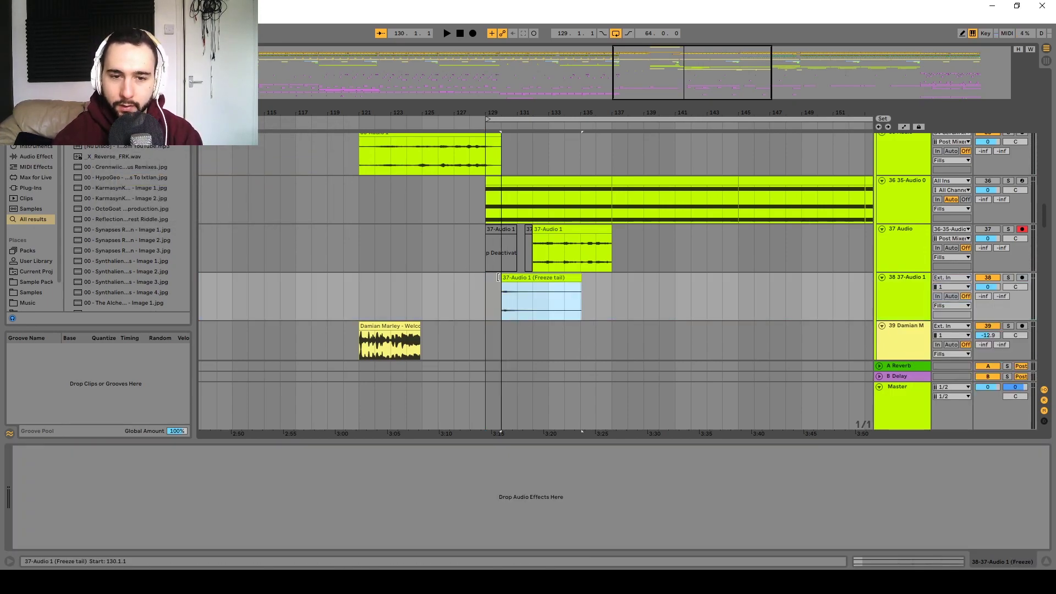
drag(536, 307, 591, 310)
click(595, 291)
- Play from bar 129 to check the repeated freeze-tail clip on track 38 against the loop
key(space)
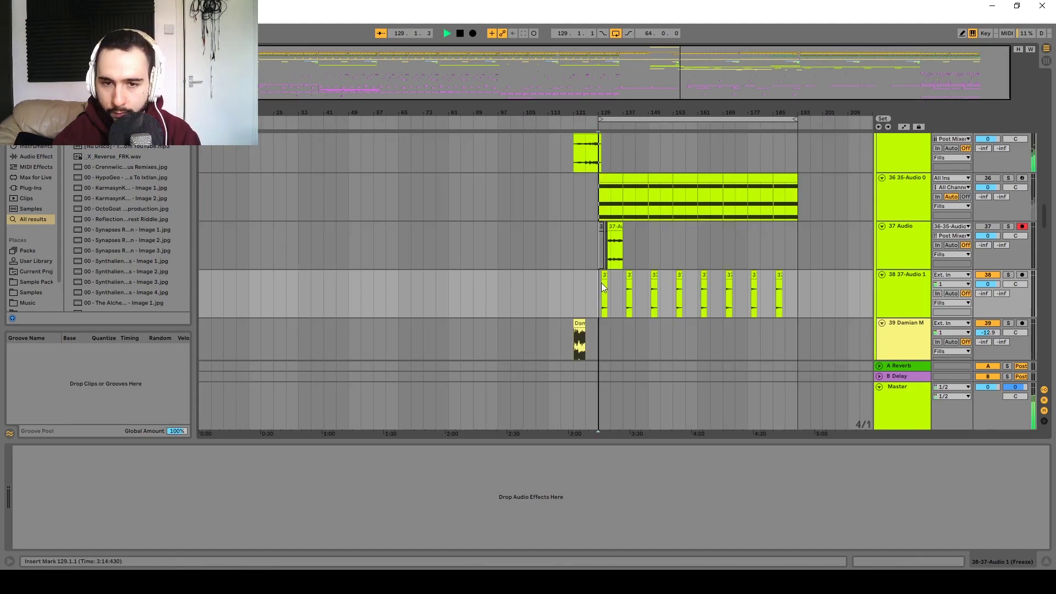
scroll(651, 253, up, 5)
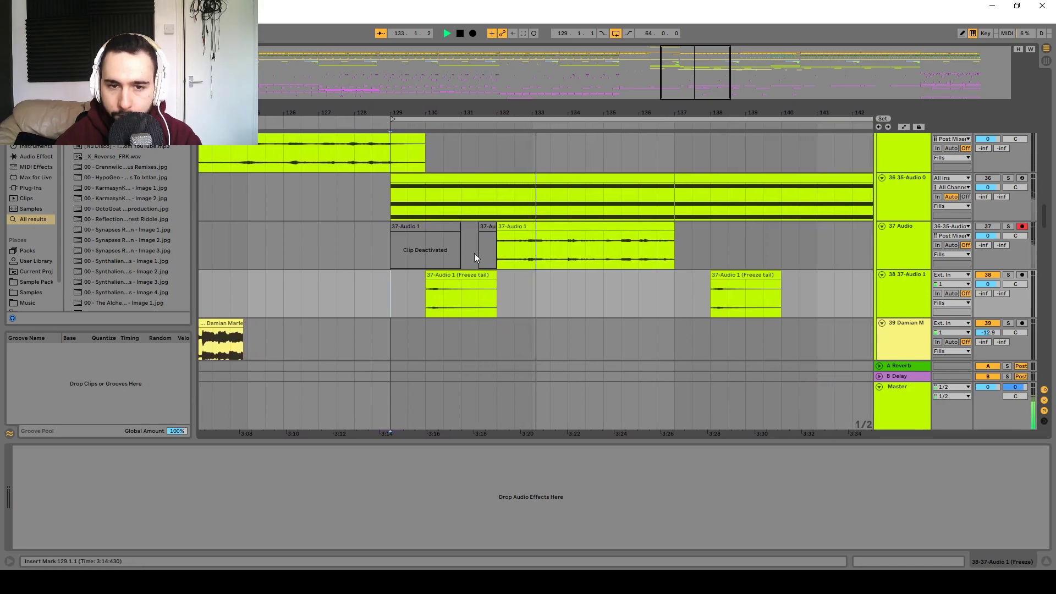
key(space)
- Insert a new audio track directly below track 37
click(493, 262)
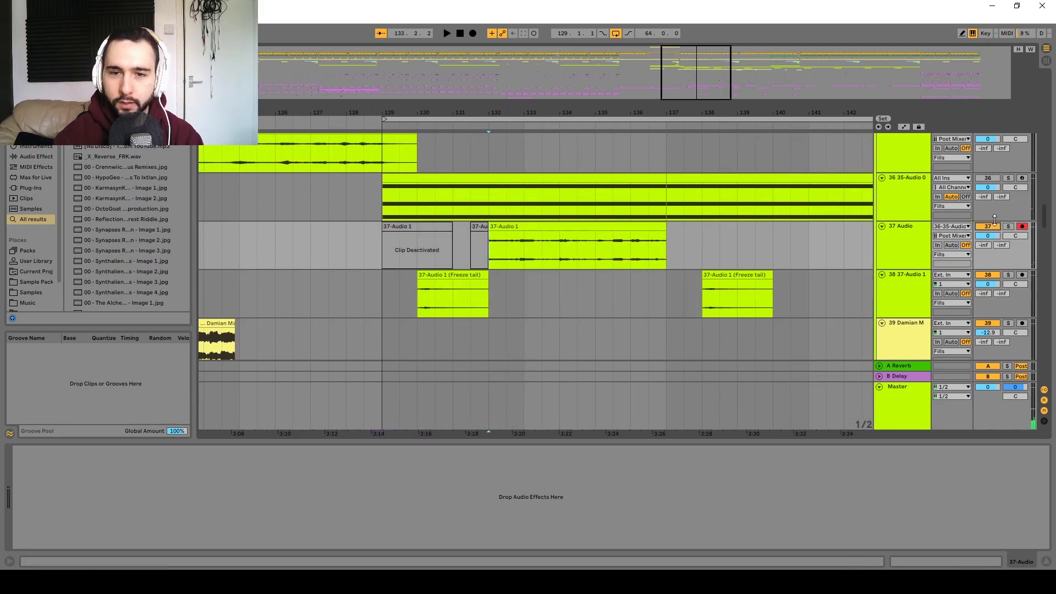
drag(489, 299, 521, 309)
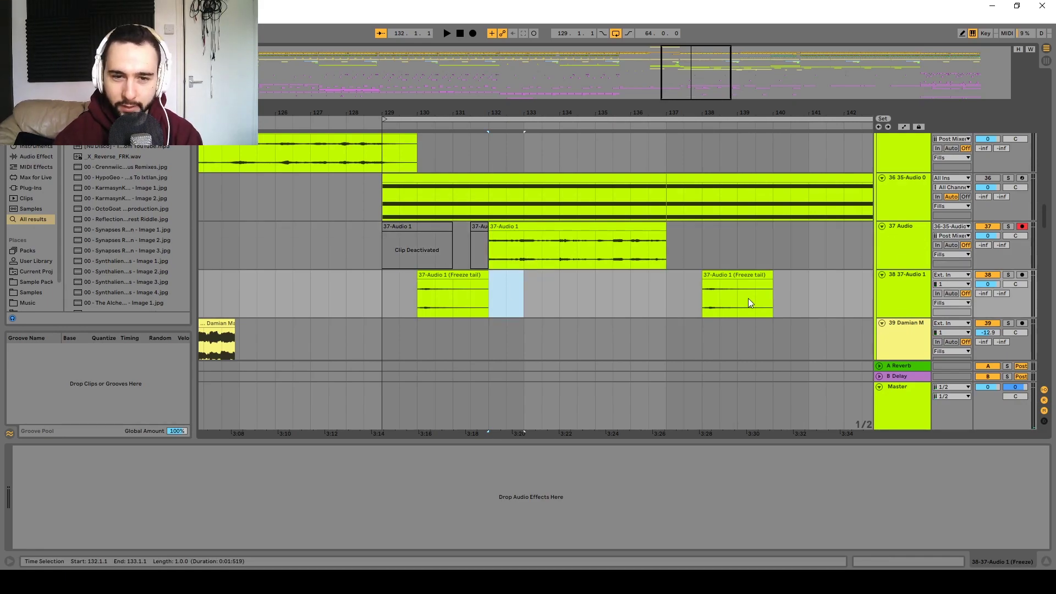
click(917, 243)
key(ctrl+t)
- Listen repeatedly to the remaining active track 37 recording from bar 132
click(526, 261)
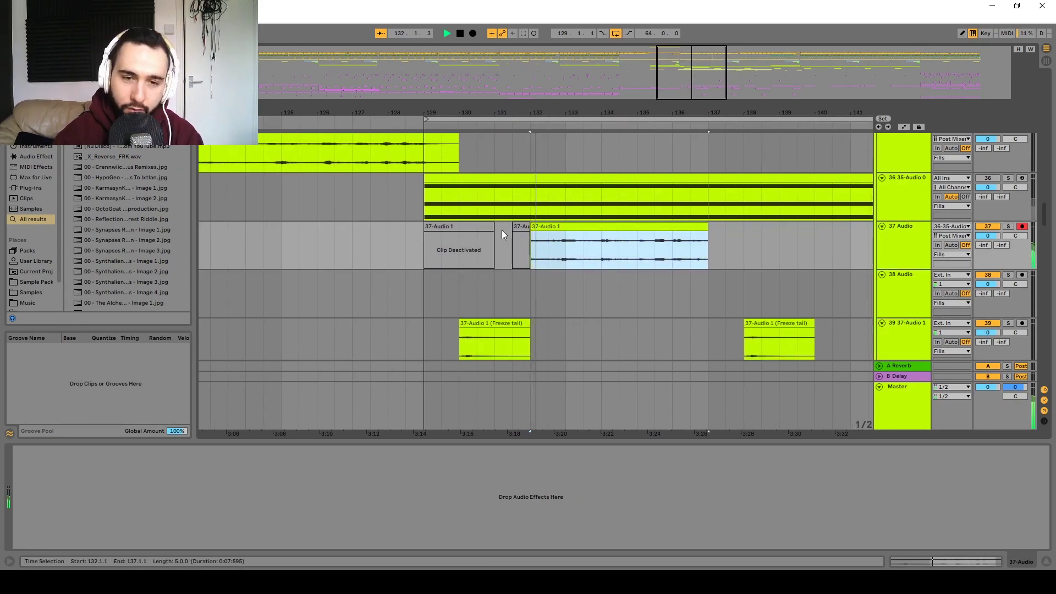
key(space)
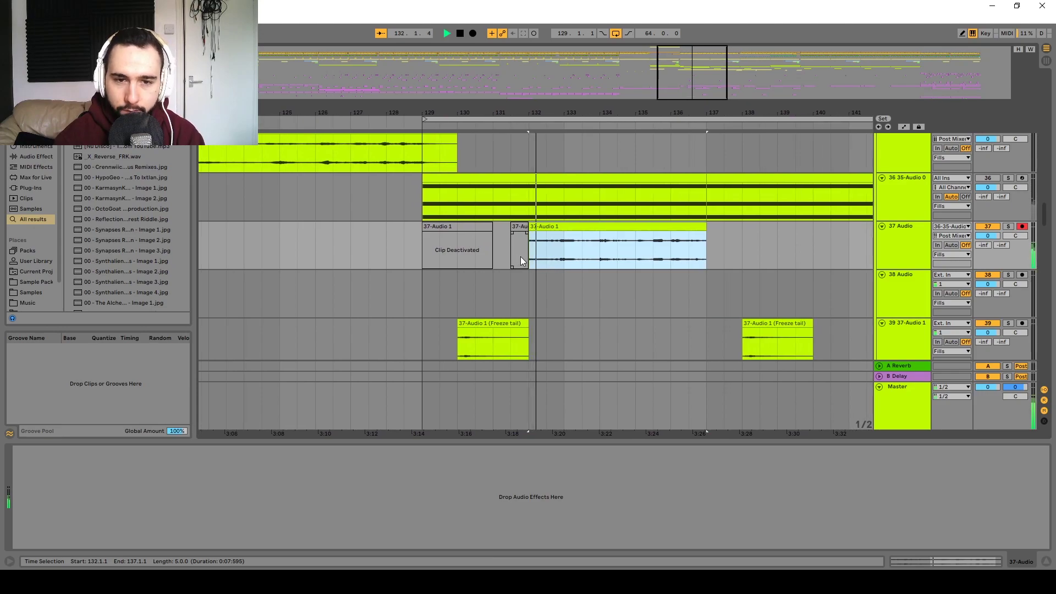
key(space)
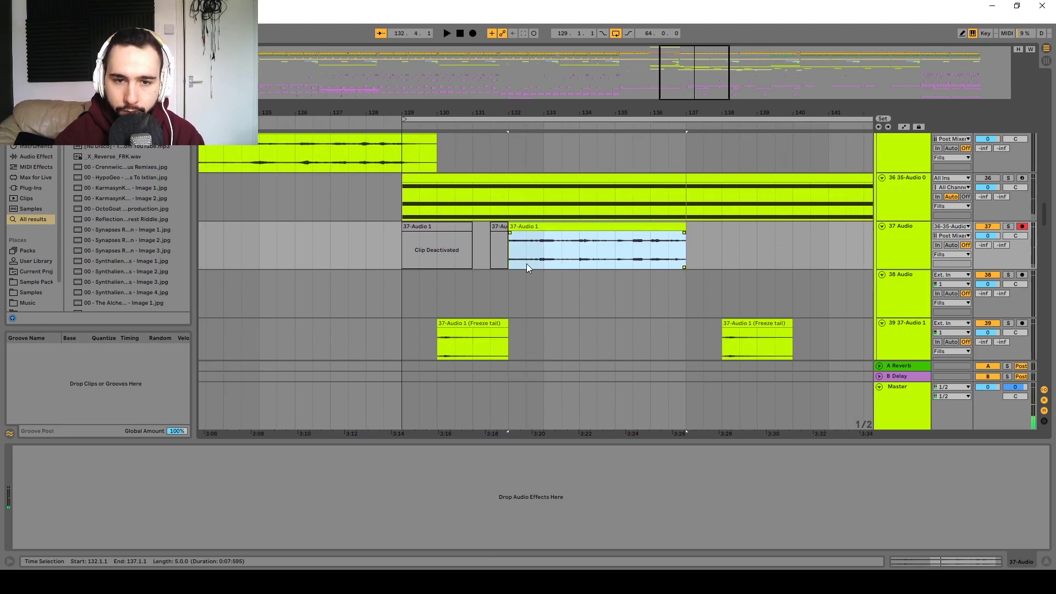
key(space)
key(space)
click(417, 261)
key(space)
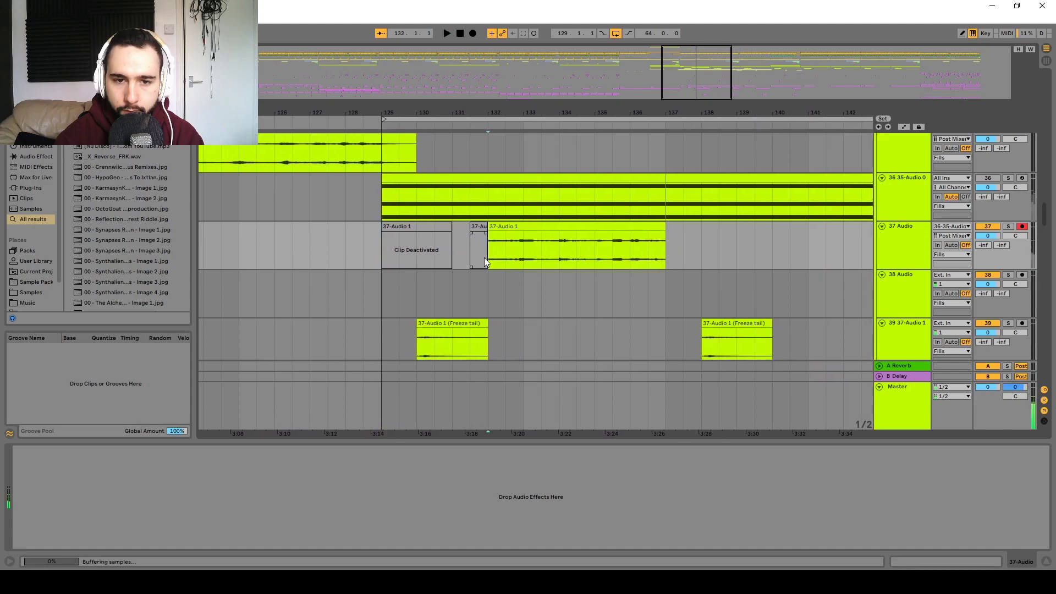
- Delete the last sixteenth before bar 133 from the track 37 recording to isolate the bar 132 slice, and play the slice
scroll(488, 260, up, 5)
key(space)
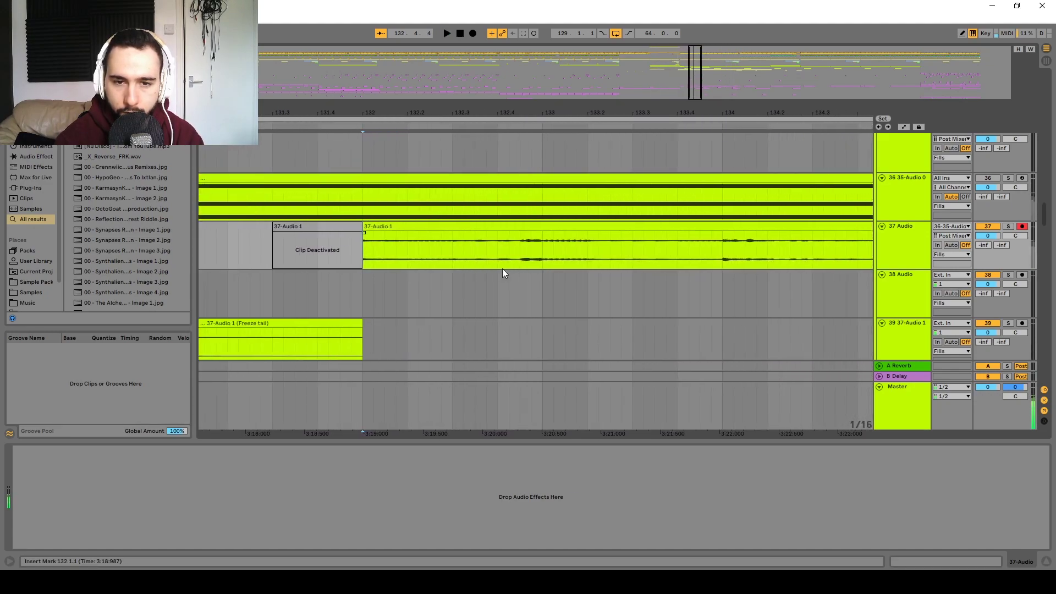
key(Delete)
click(477, 227)
key(space)
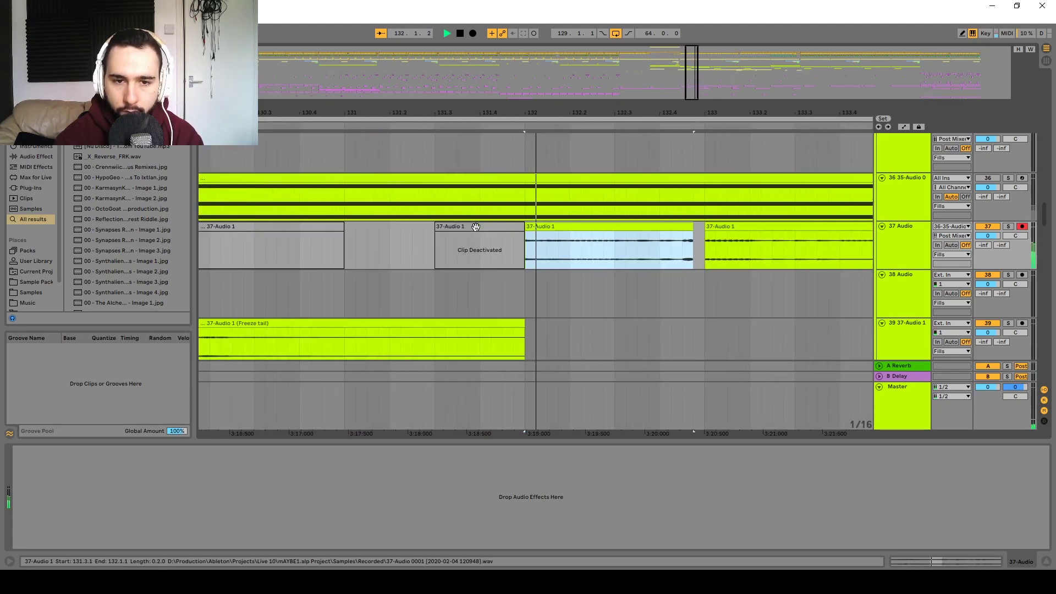
- Move the bar 132 slice from track 37 down to track 38 at the same position and listen to it
scroll(478, 229, down, 5)
drag(515, 236, 505, 277)
key(space)
scroll(537, 297, up, 5)
key(space)
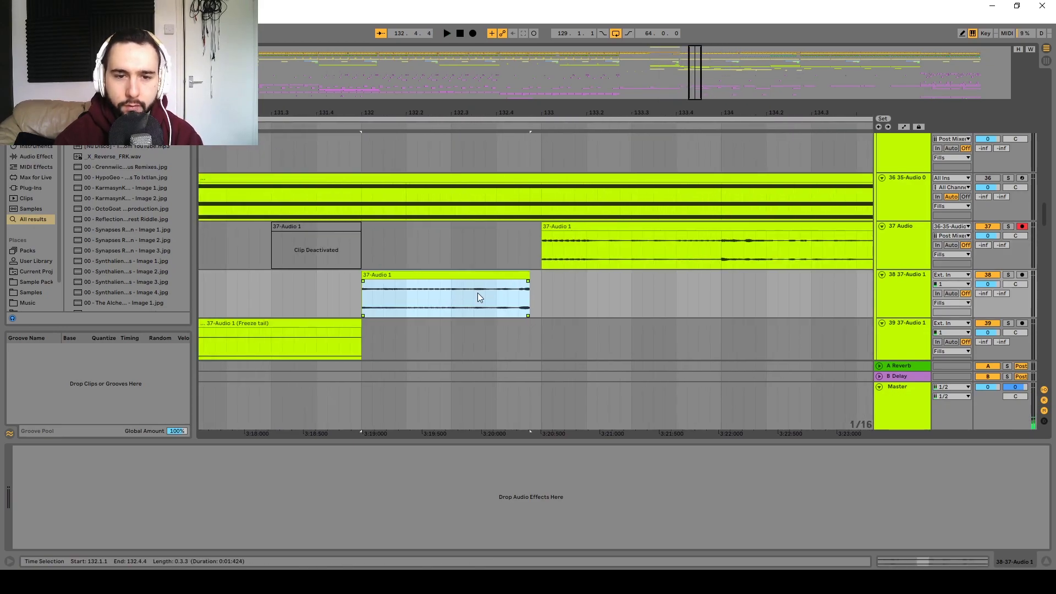
- Trim the end of the track 38 slice to 132.4.3 and play it from bar 132
key(space)
drag(504, 304, 482, 304)
key(Delete)
click(434, 278)
key(space)
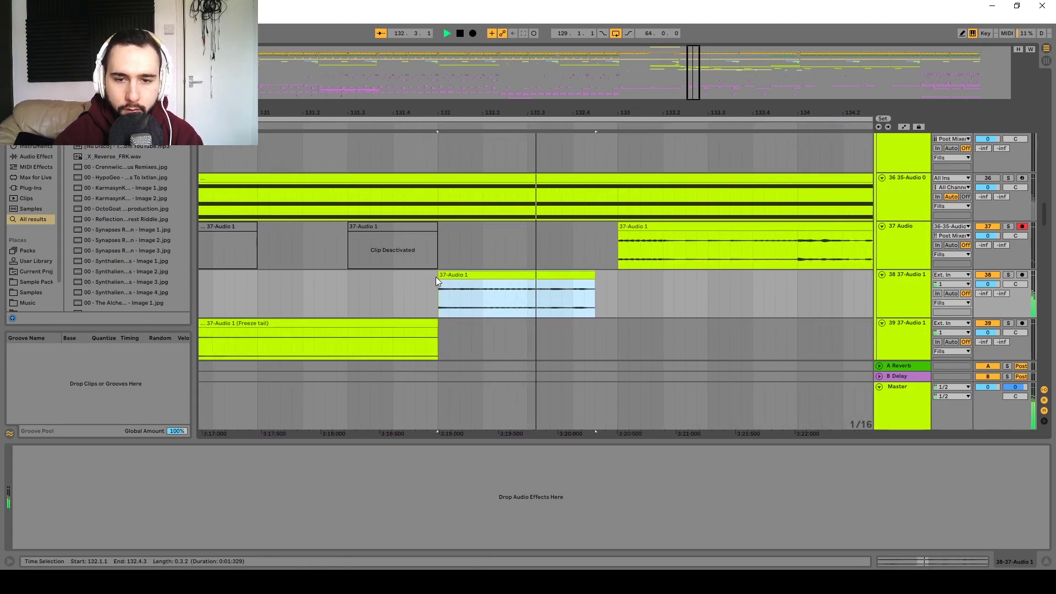
scroll(437, 281, down, 5)
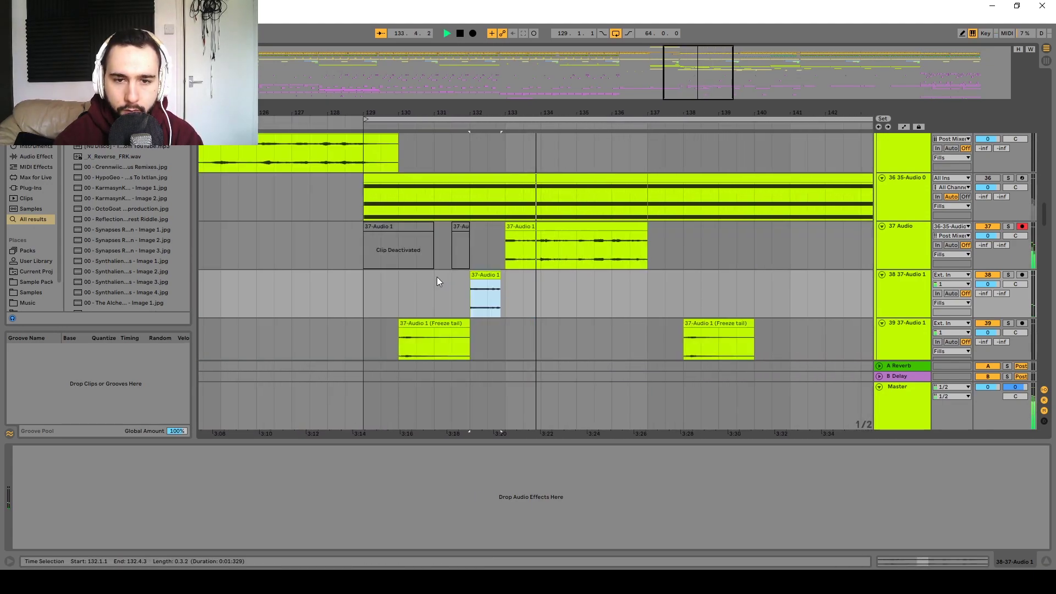
- Listen to the remaining track 37 recording from bar 133 and split it at bar 134
key(space)
click(495, 257)
key(space)
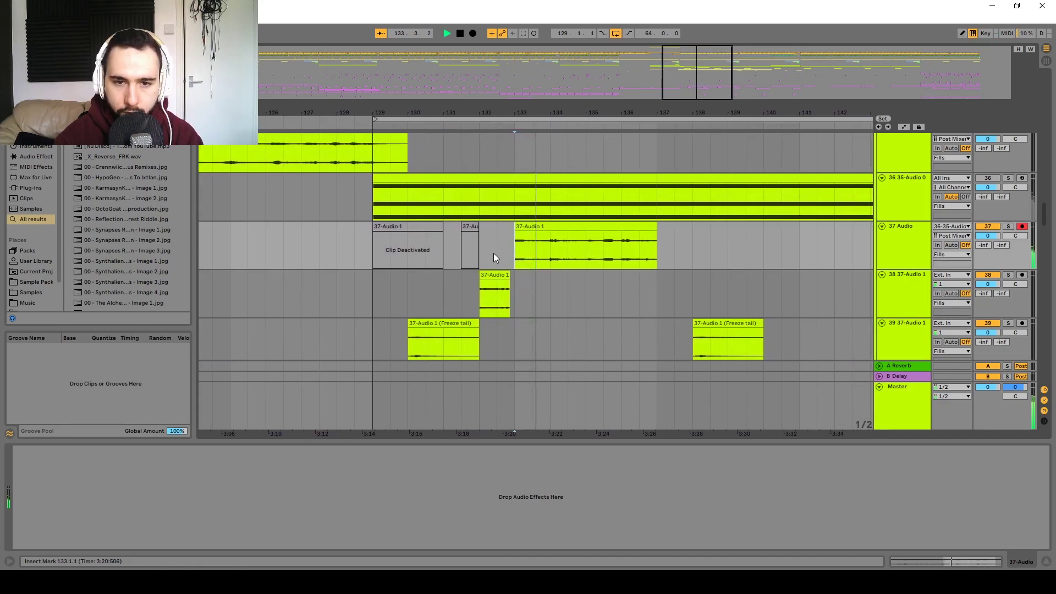
click(526, 263)
key(space)
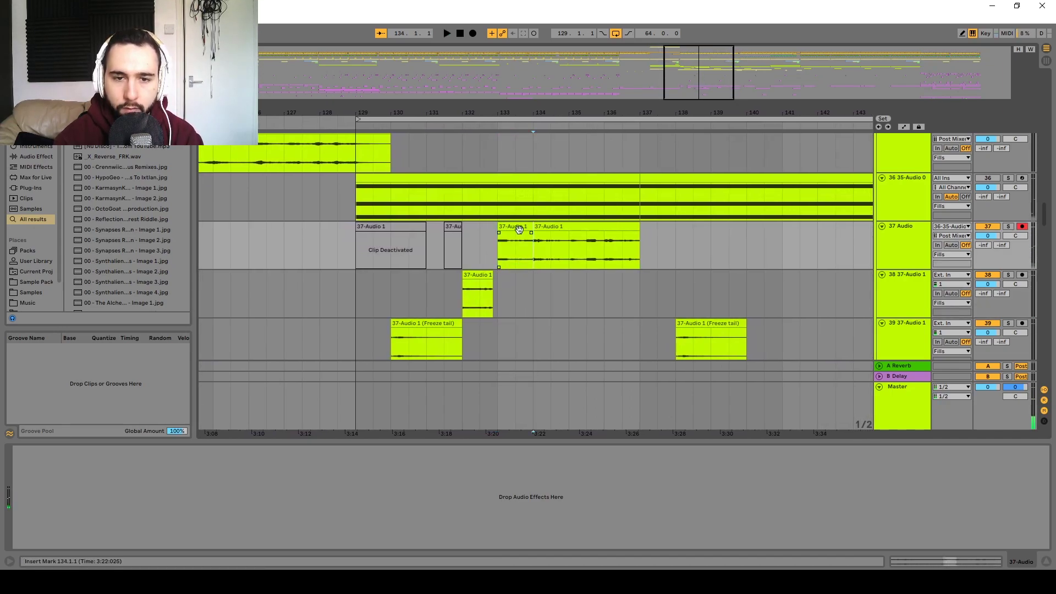
- Insert an audio track below track 37, move the bar 133 slice onto it, and play the arrangement from bar 129
key(ctrl+t)
drag(519, 227, 520, 283)
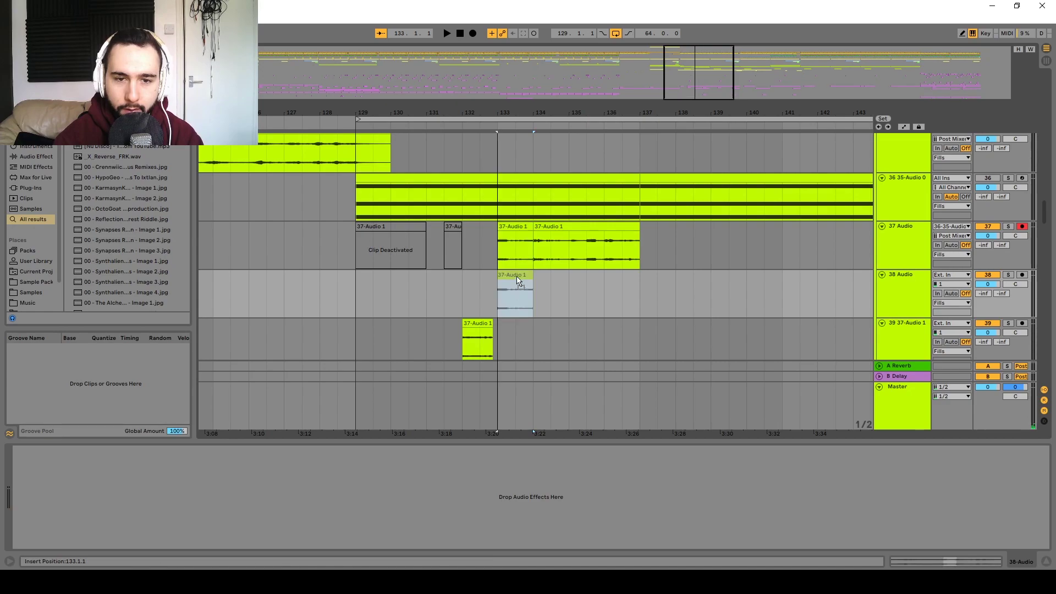
key(space)
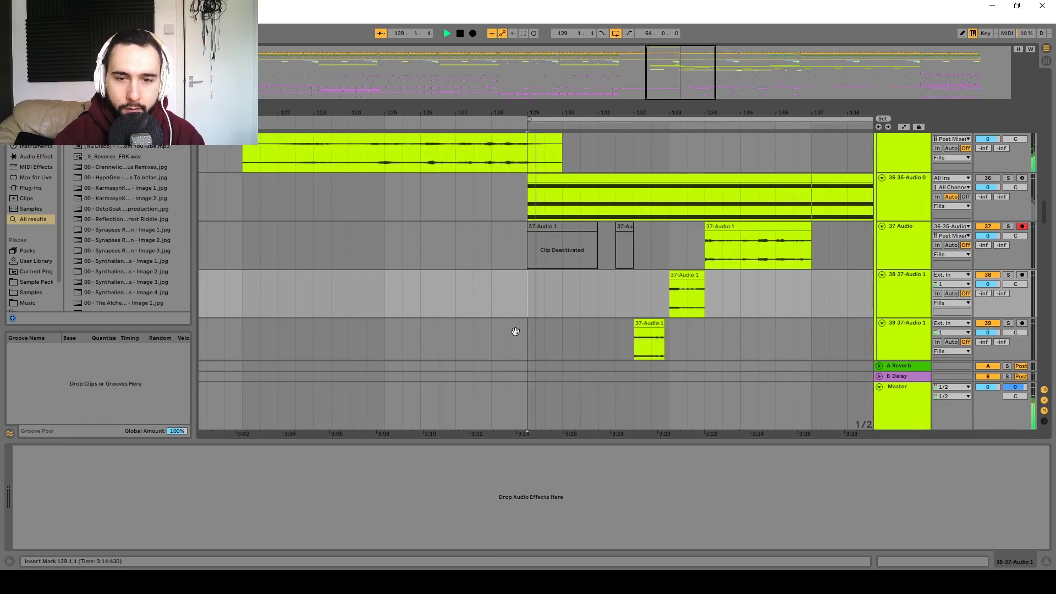
drag(588, 338, 461, 236)
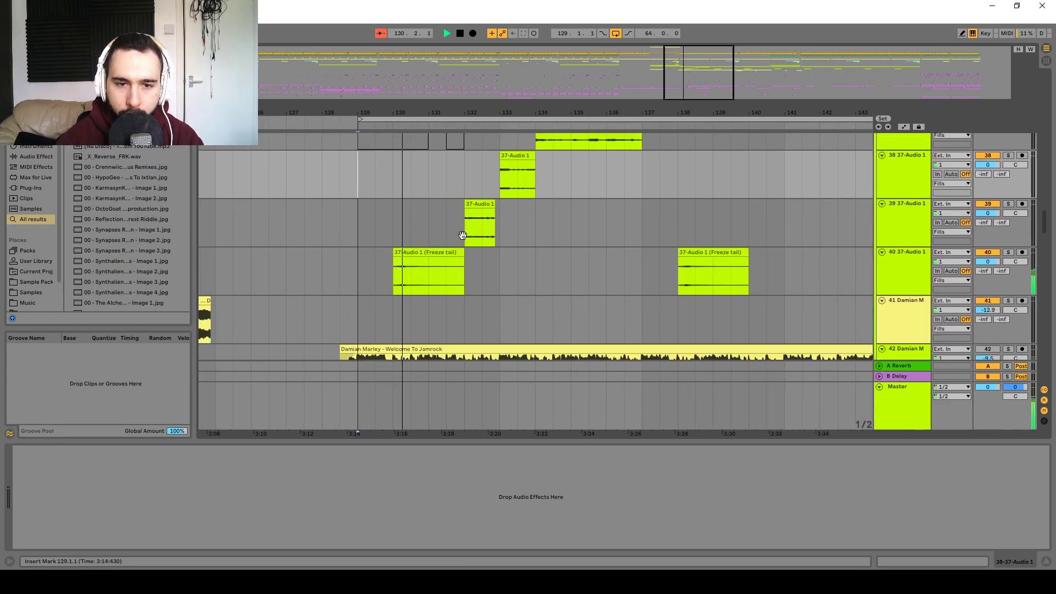
drag(530, 234, 496, 288)
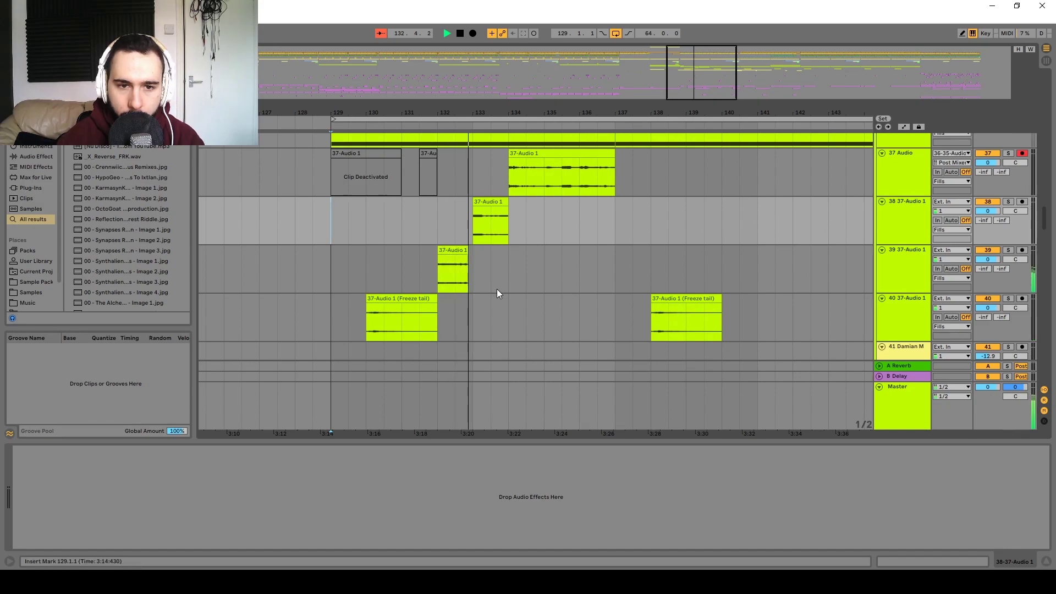
- Shorten the bar 133 slice on track 38 to end at 133.3.1 and add a Delay to the track
click(472, 229)
key(space)
key(space)
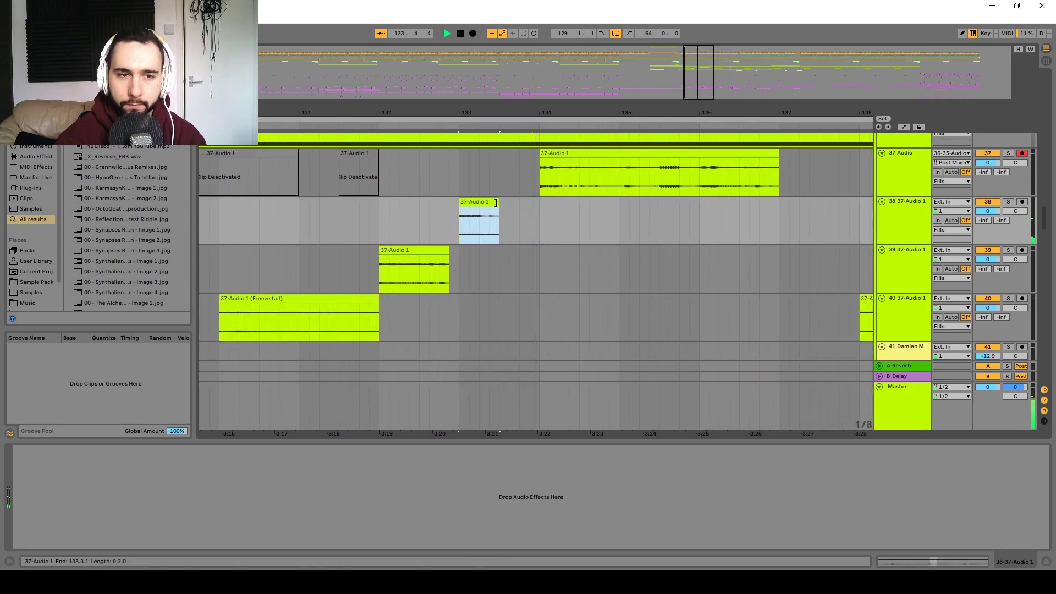
key(space)
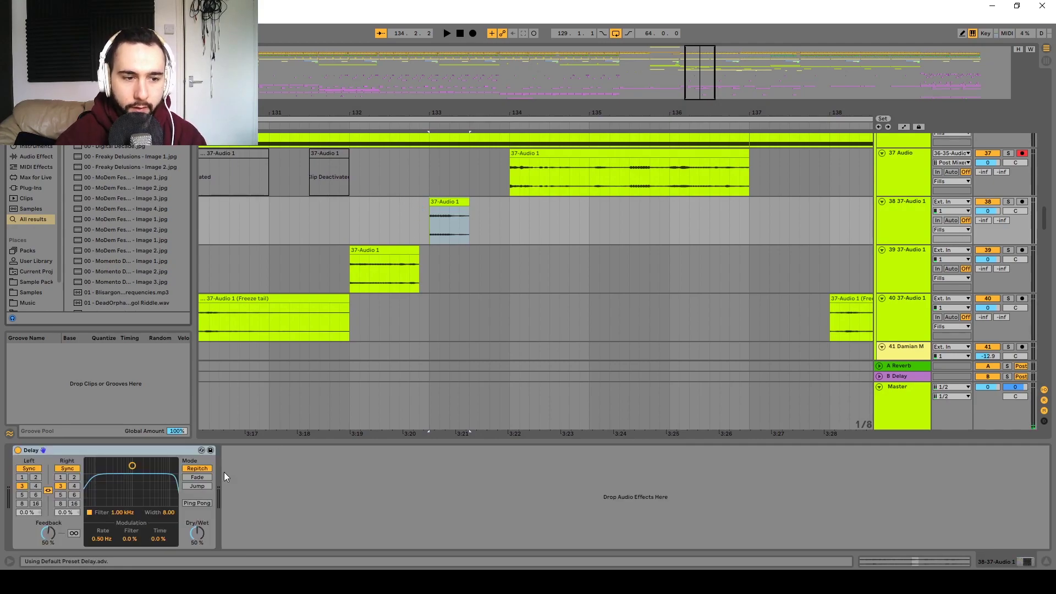
- Enable Ping Pong on the Delay, set its filter to 1.81 kHz with width 6.20, and raise feedback to 64 %
key(space)
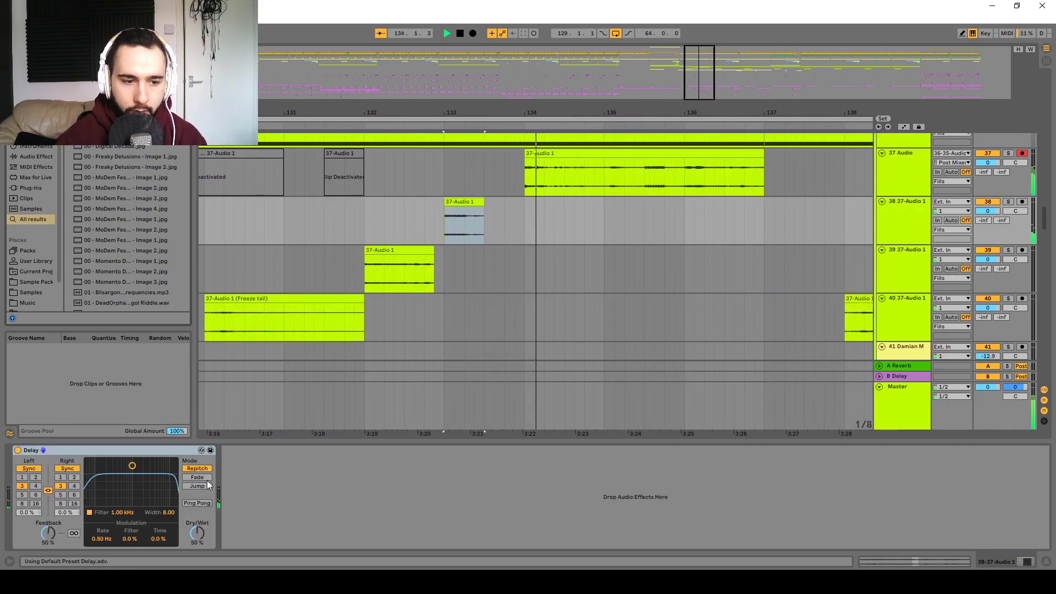
click(201, 503)
key(space)
key(space)
drag(132, 466, 139, 474)
drag(49, 534, 49, 524)
key(space)
key(space)
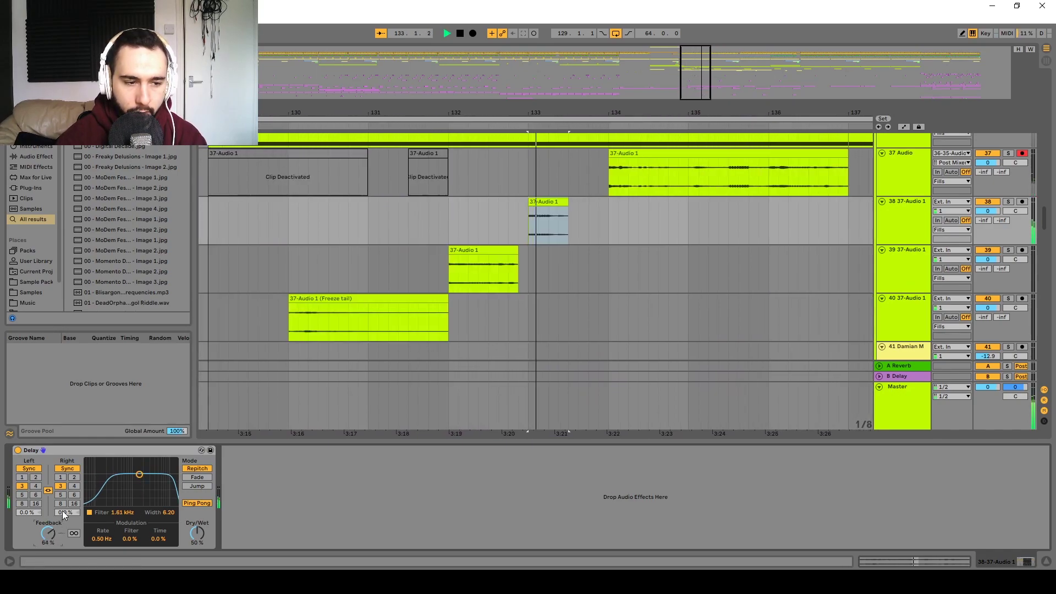
- Try a synced delay time of 4 sixteenths by ear and return it to 3
click(73, 486)
key(space)
key(space)
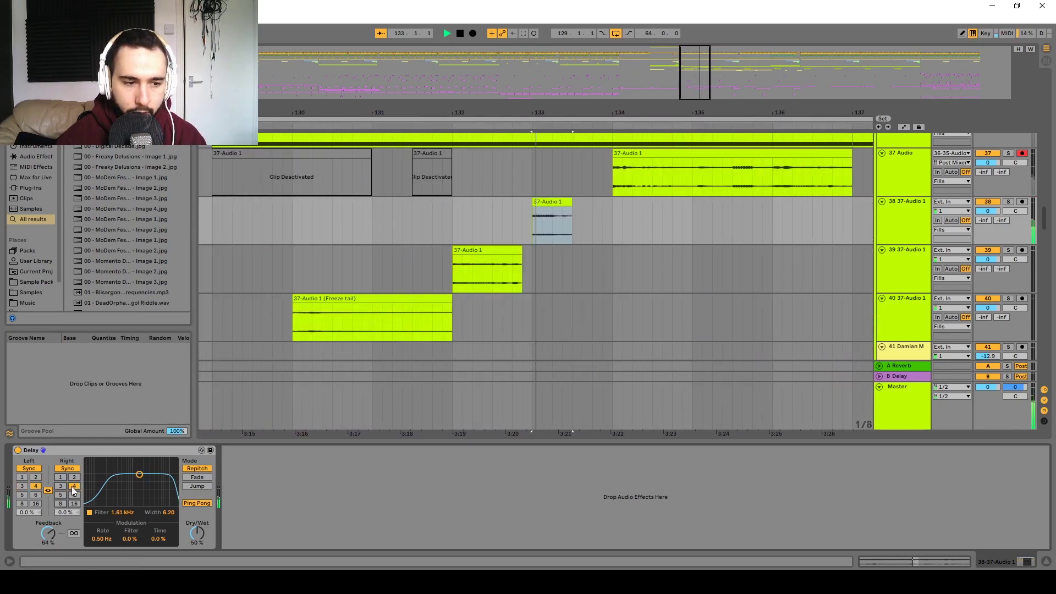
click(62, 486)
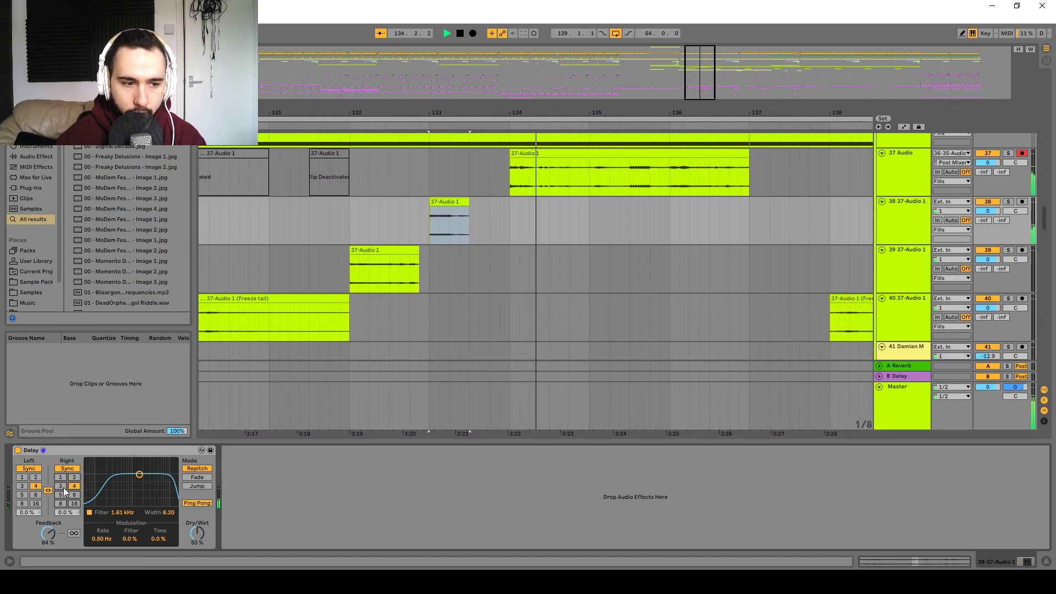
key(space)
key(space)
key(space)
- Add an LFO after the Delay and map it to Dry/Wet with rate 1/2, depth 68.5 % and offset -44 %
key(ctrl+f)
text(lfo)
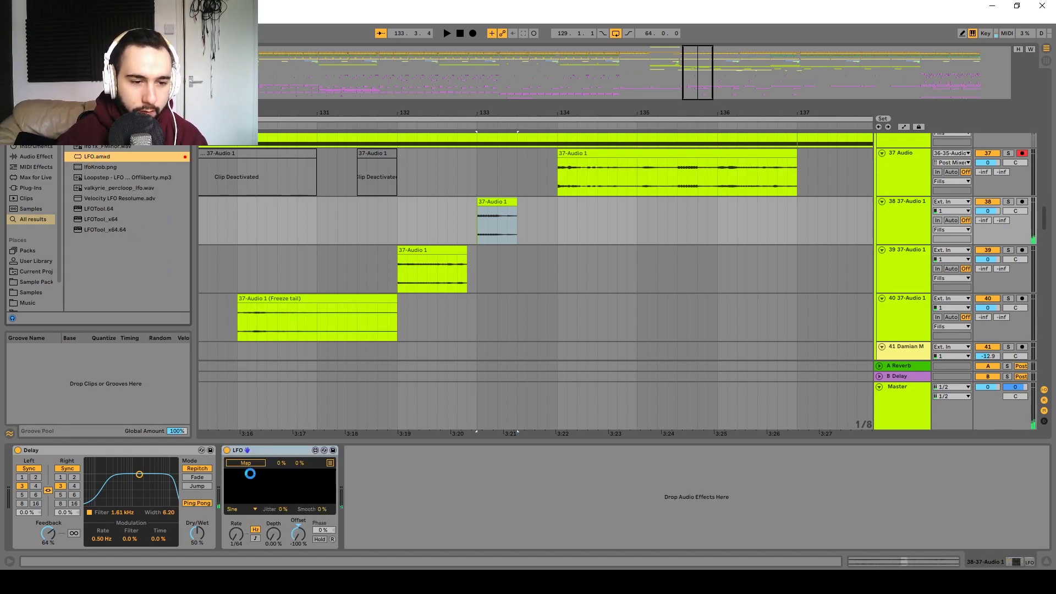
click(247, 464)
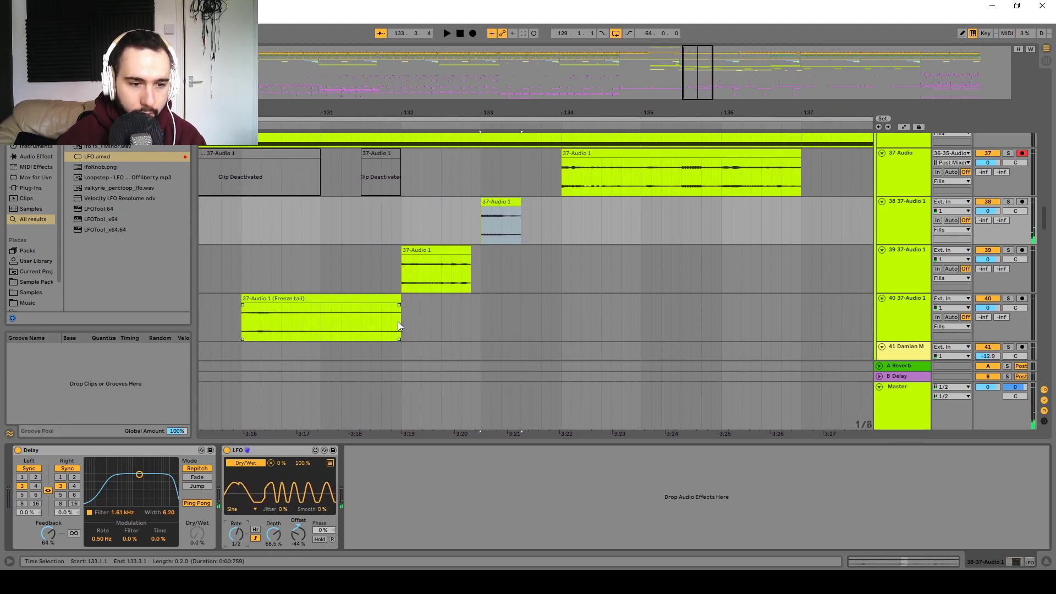
- Set the LFO to rate 1, depth 59 % and offset -16 %, checking the modulated delay from bar 132
click(404, 225)
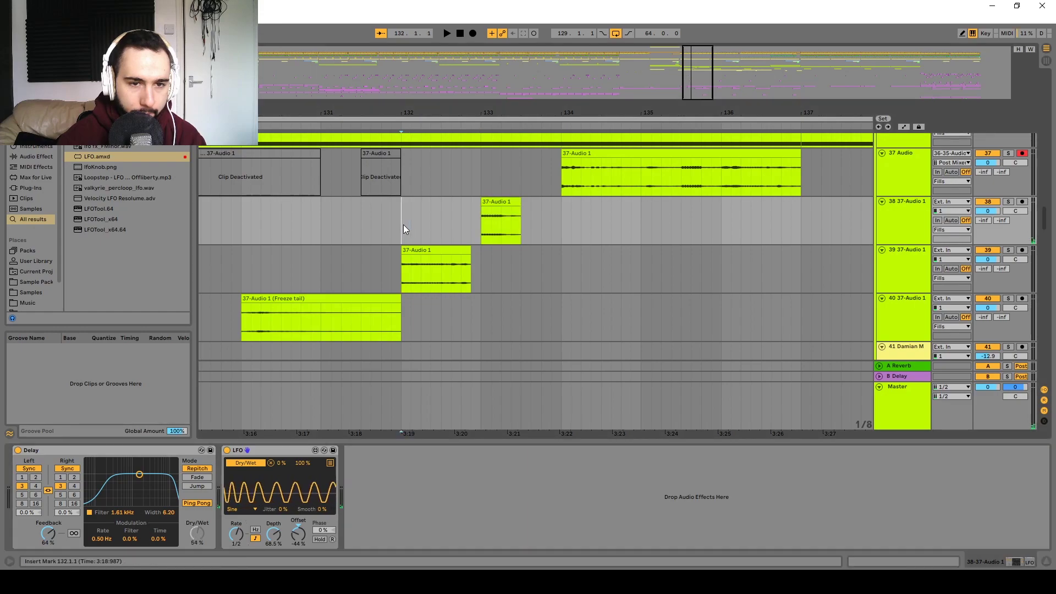
key(space)
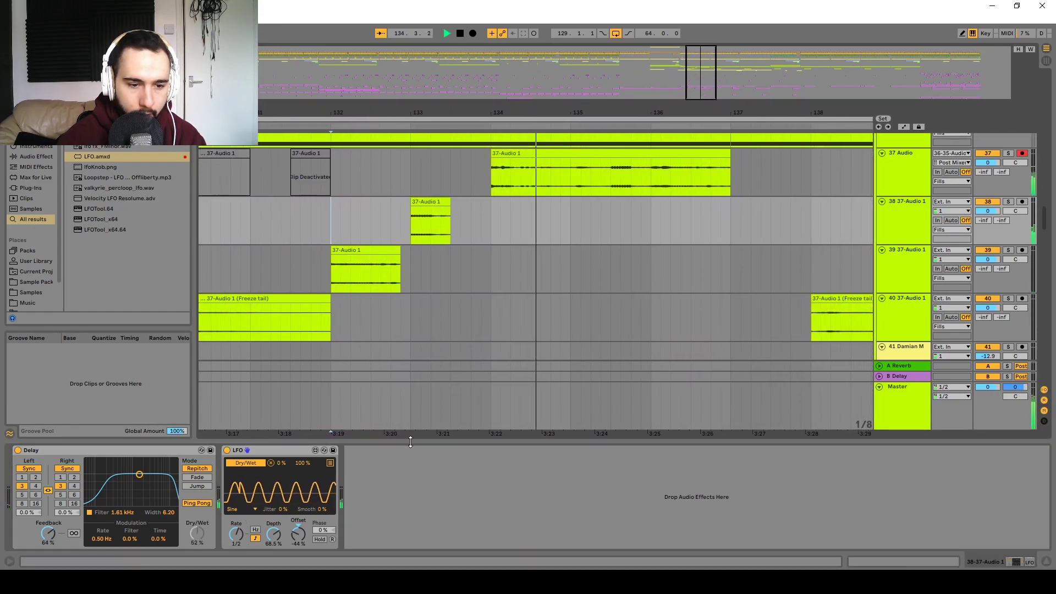
key(space)
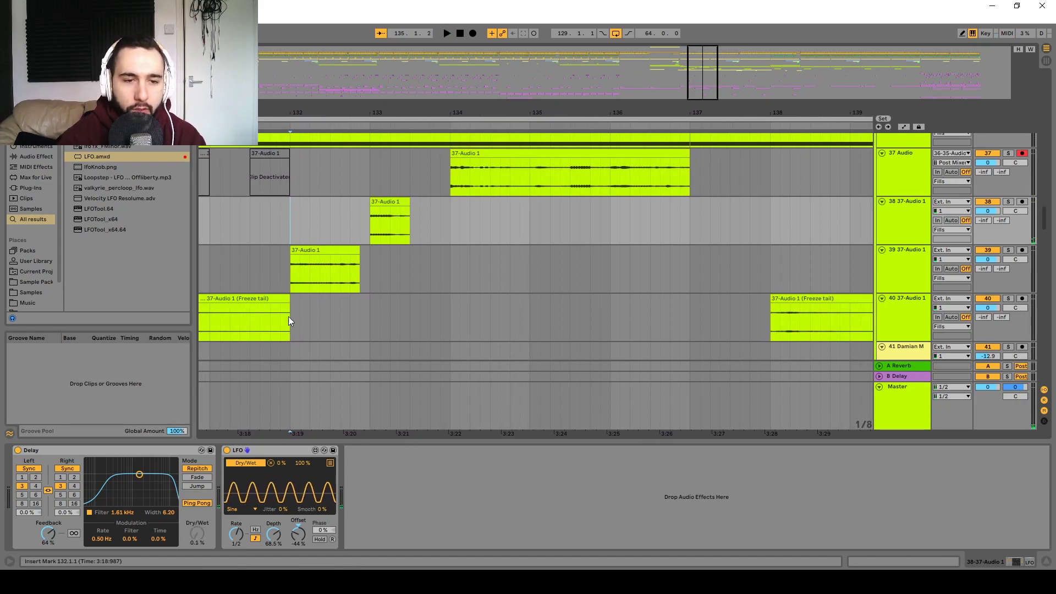
key(space)
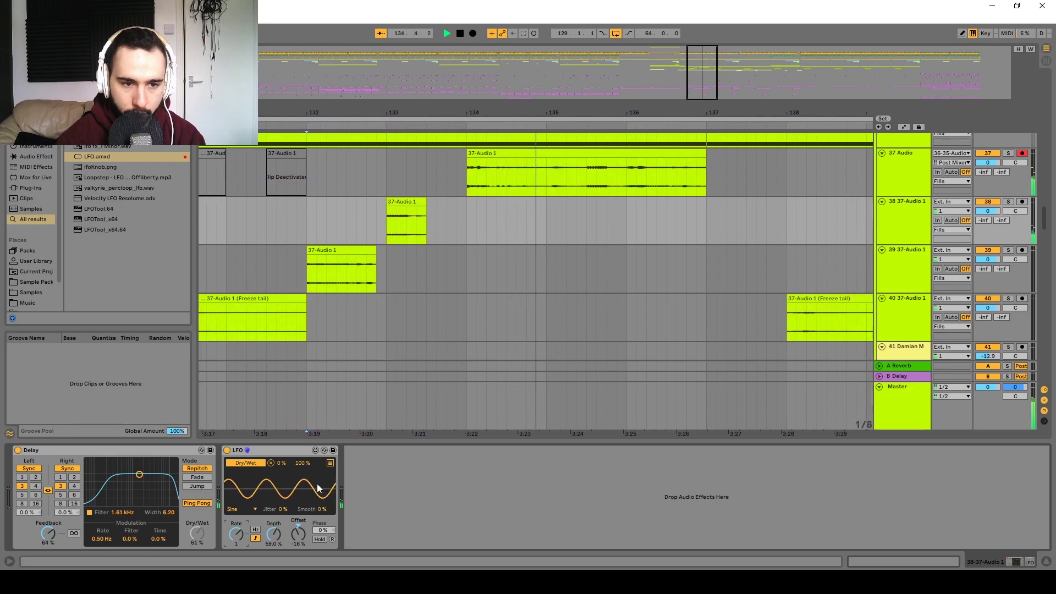
key(space)
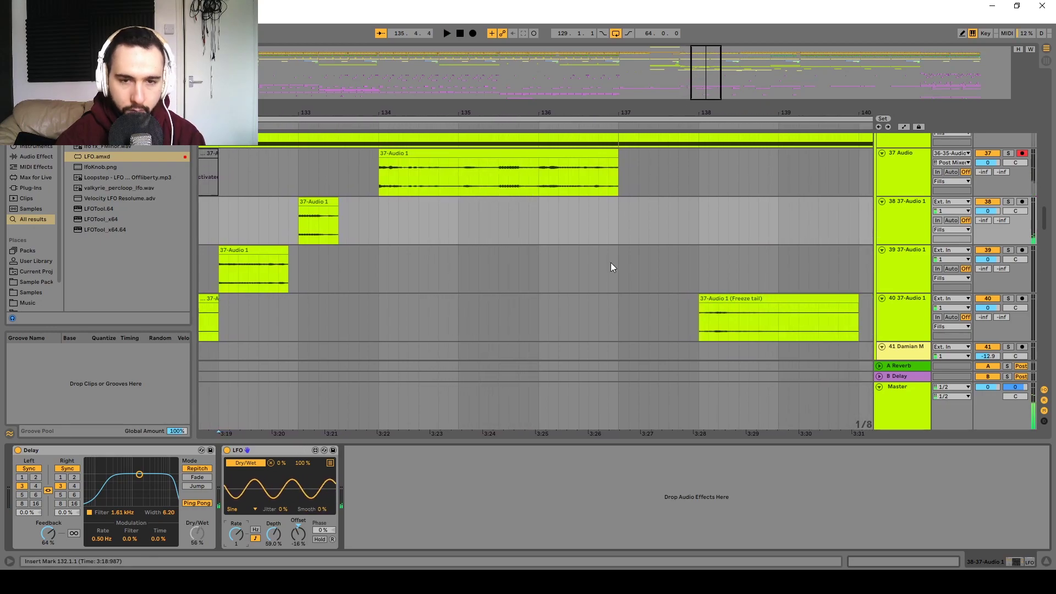
- Play from bar 129 to check the delayed track 38 slice together with the other slices
scroll(611, 211, down, 2)
drag(536, 259, 527, 284)
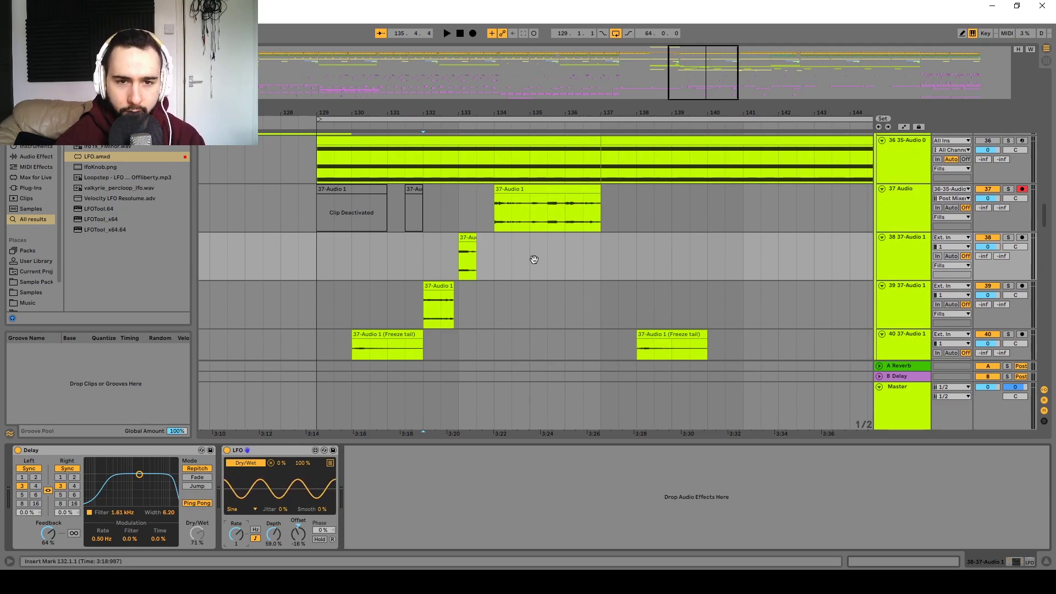
drag(533, 258, 462, 220)
click(416, 268)
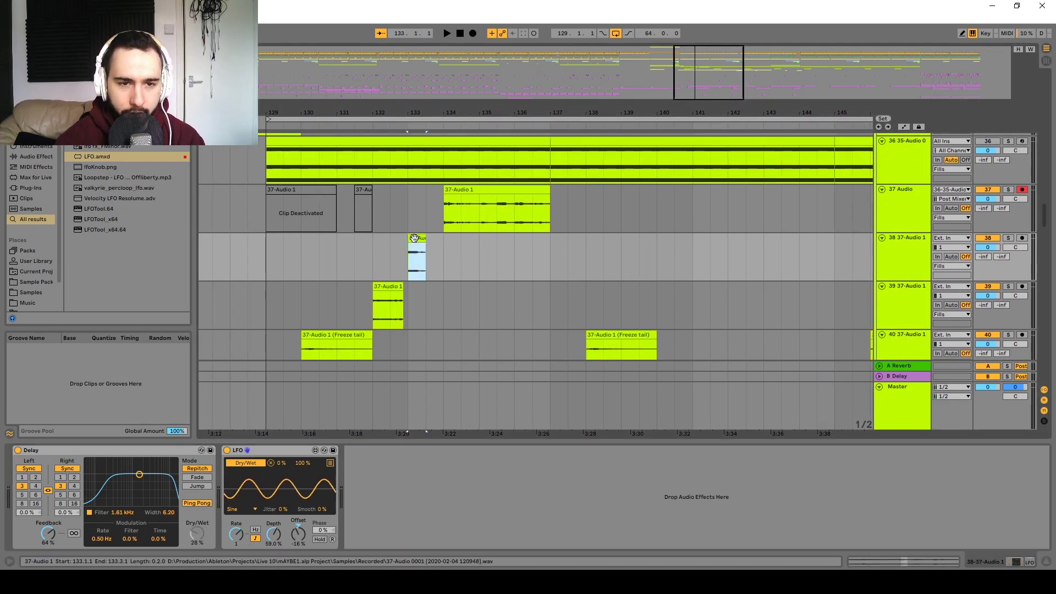
click(264, 267)
key(space)
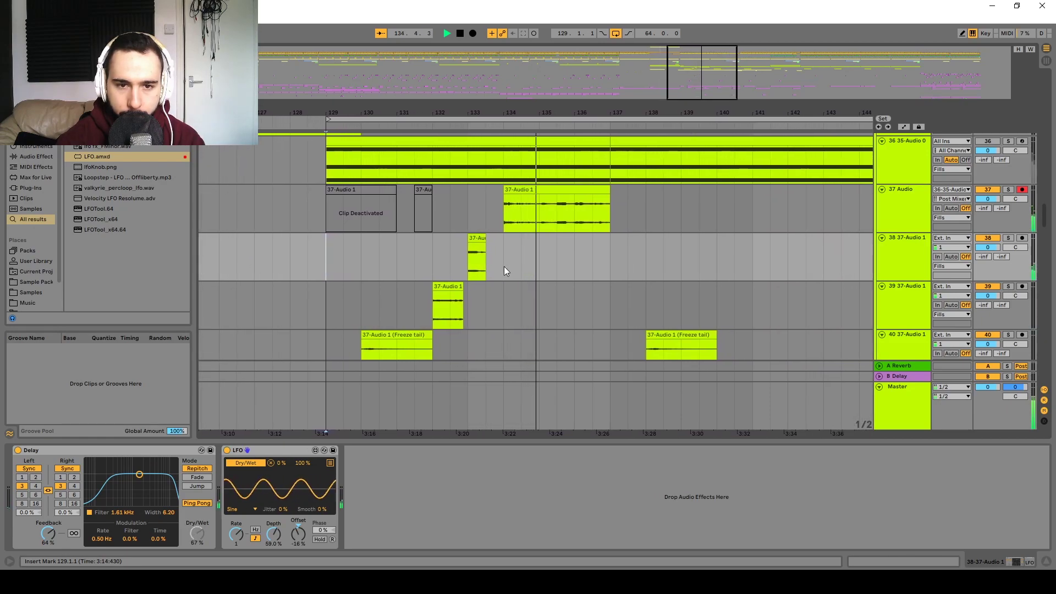
key(space)
- Insert an audio track below track 39 and copy the track 39 slice onto it at bar 133
click(438, 287)
click(900, 304)
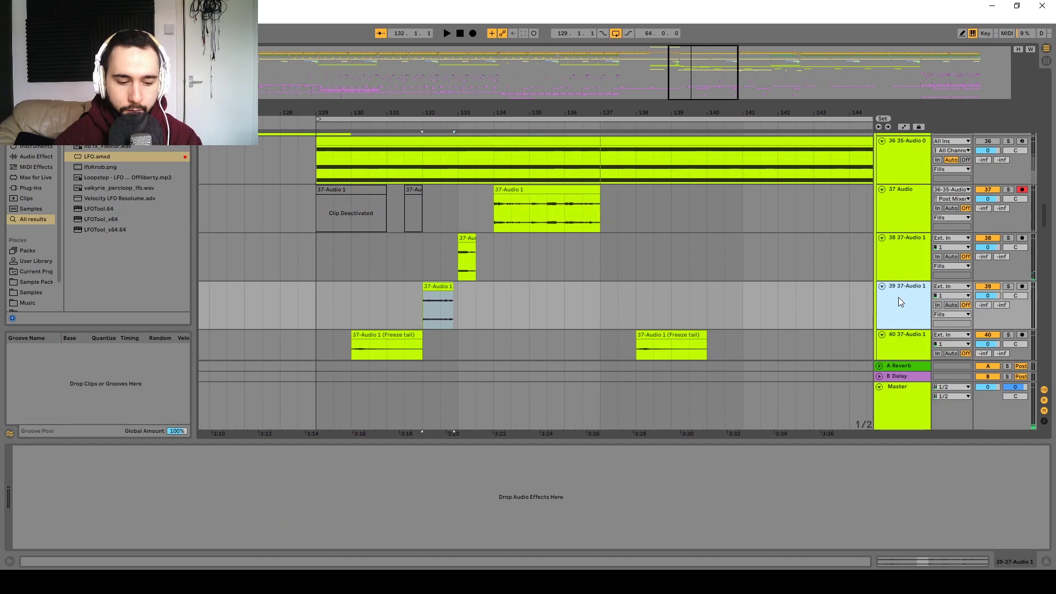
key(ctrl+t)
drag(435, 269, 481, 342)
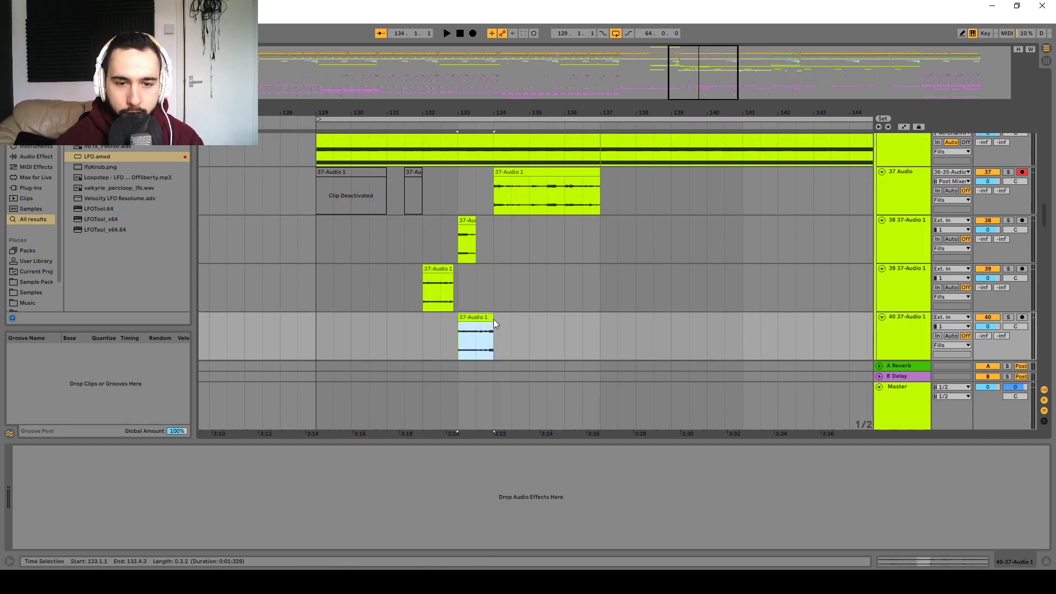
- Extend the slice copy on track 40 to end at bar 134 and insert a MIDI track below it
key(space)
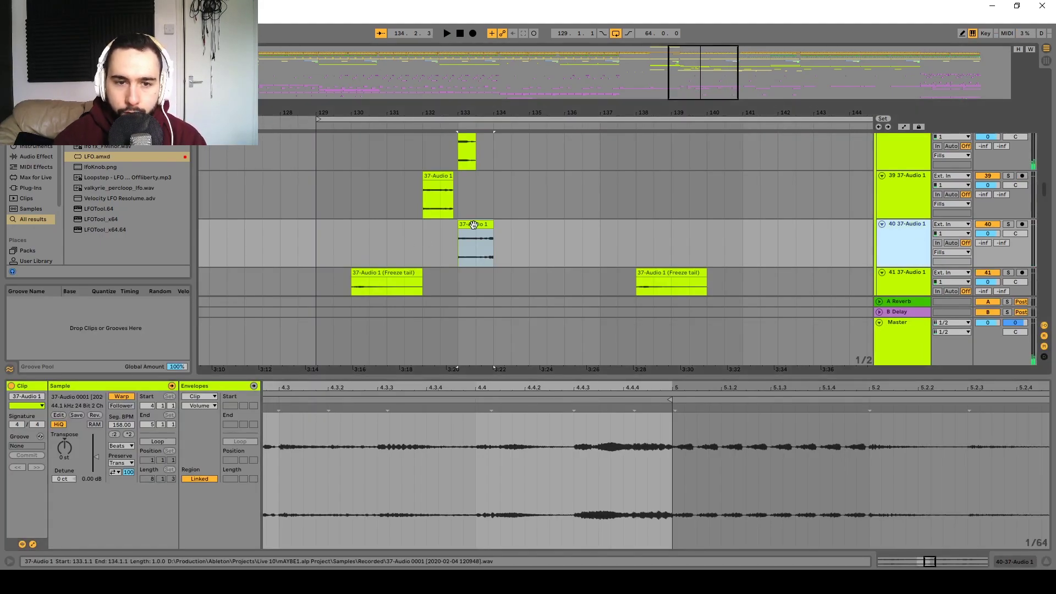
scroll(473, 225, up, 5)
double_click(475, 225)
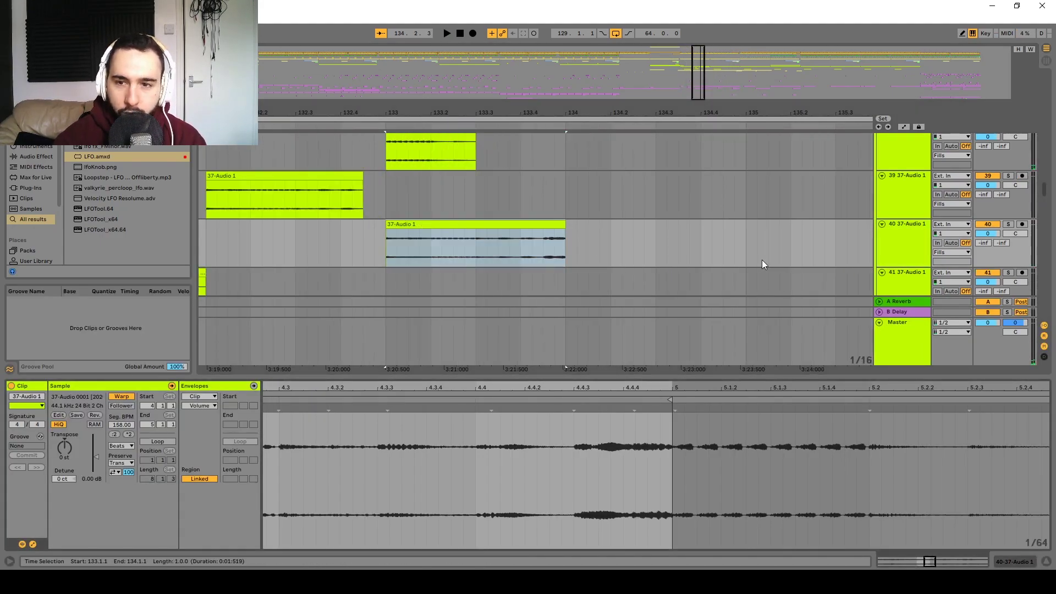
scroll(762, 260, down, 3)
drag(732, 247, 585, 233)
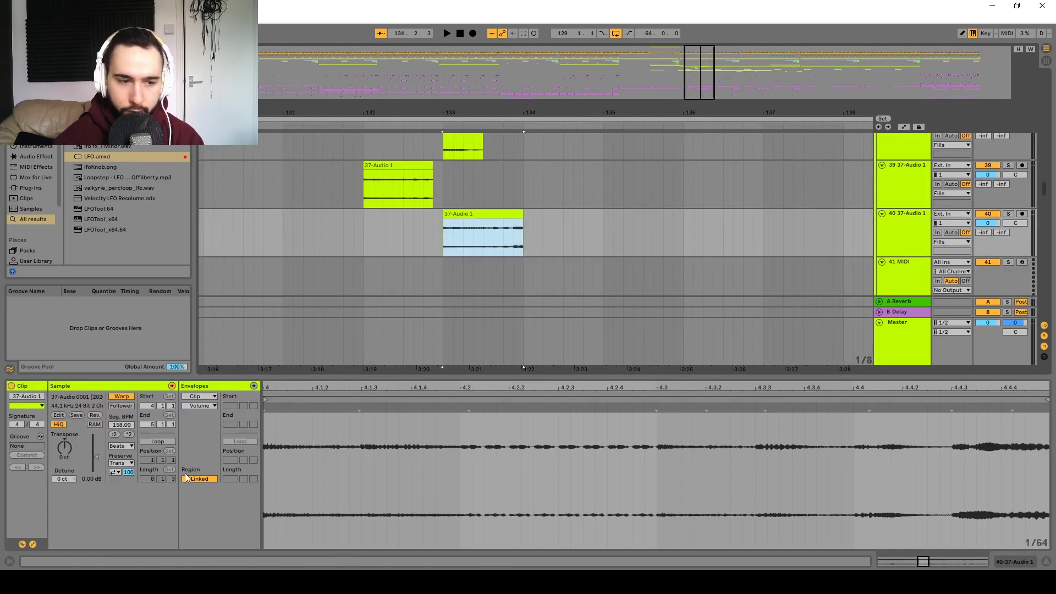
- Set the track 40 clip's warp mode to Tones and consolidate the clip
click(121, 445)
click(123, 465)
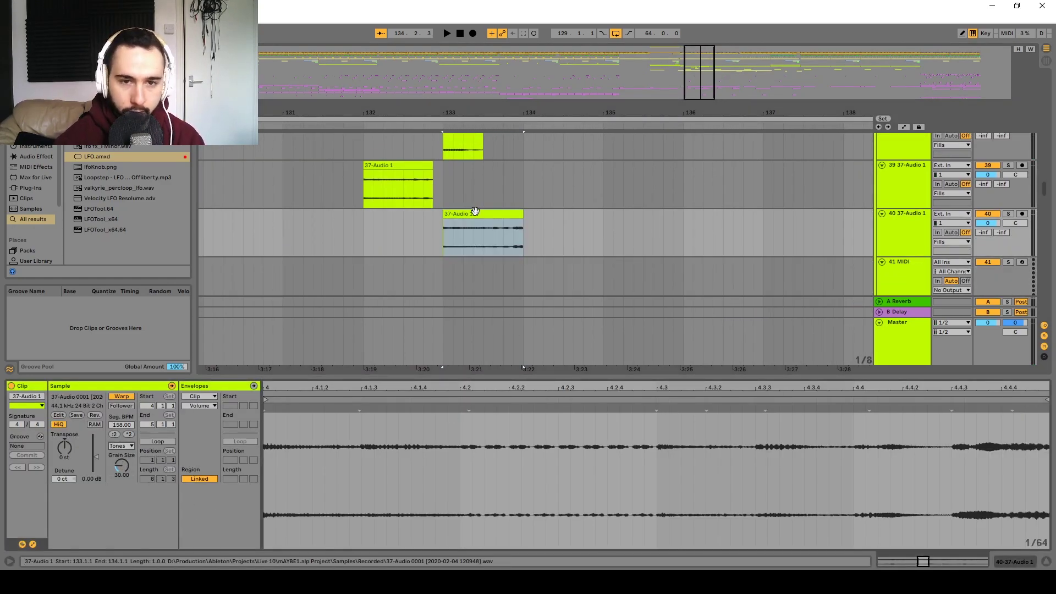
key(ctrl+j)
- Set the consolidated track 40 clip's segment BPM to 999 and its warp mode to Texture, and audition it soloed
drag(121, 424, 121, 193)
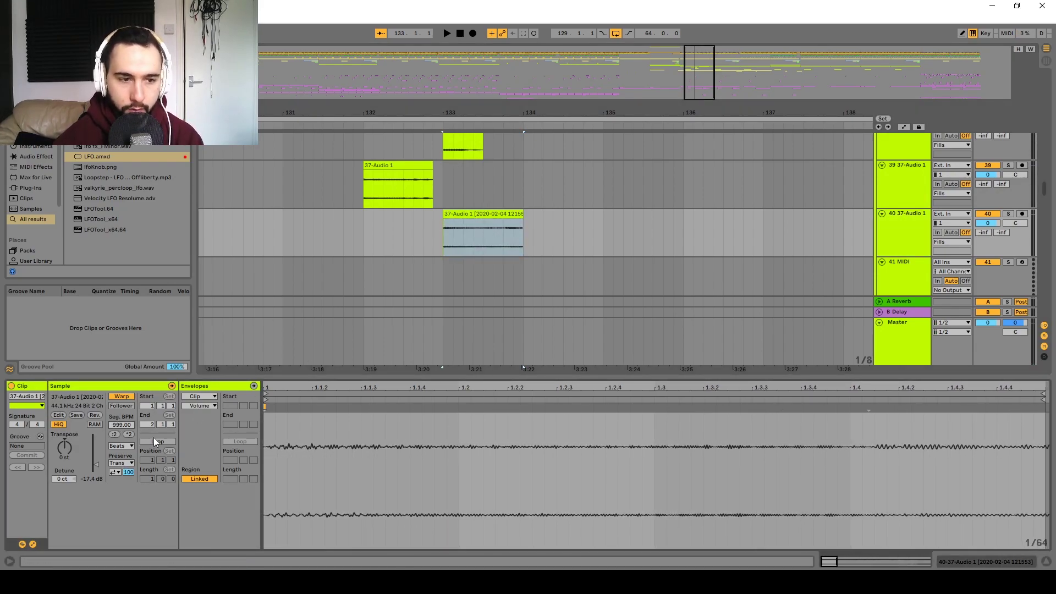
click(122, 446)
click(125, 473)
key(space)
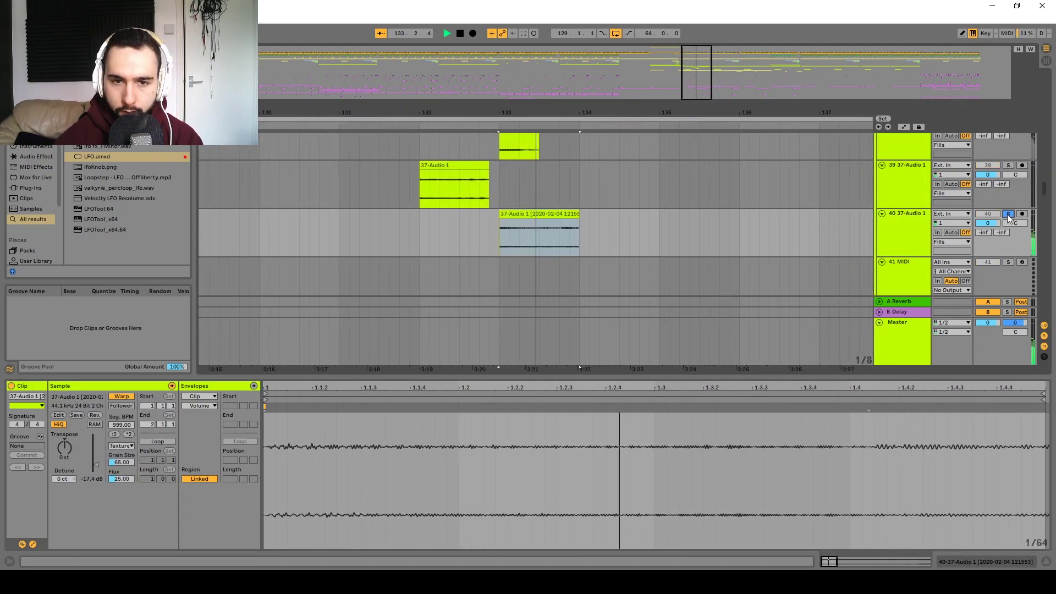
- Load Simpler on MIDI track 41 and put the stretched track 40 clip into it as its sample
click(1007, 214)
click(902, 235)
scroll(667, 217, down, 3)
key(space)
click(33, 147)
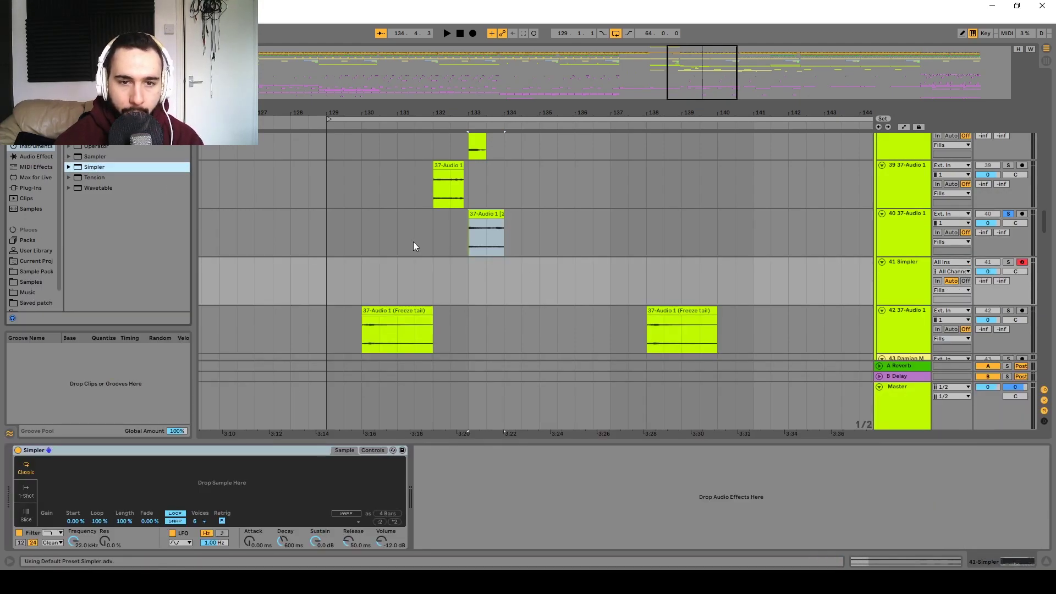
drag(497, 214, 249, 485)
- Place an eight-bar MIDI clip of sustained chord notes on track 41 from bar 133 to 141 and solo the track
scroll(385, 307, up, 3)
drag(421, 177, 549, 367)
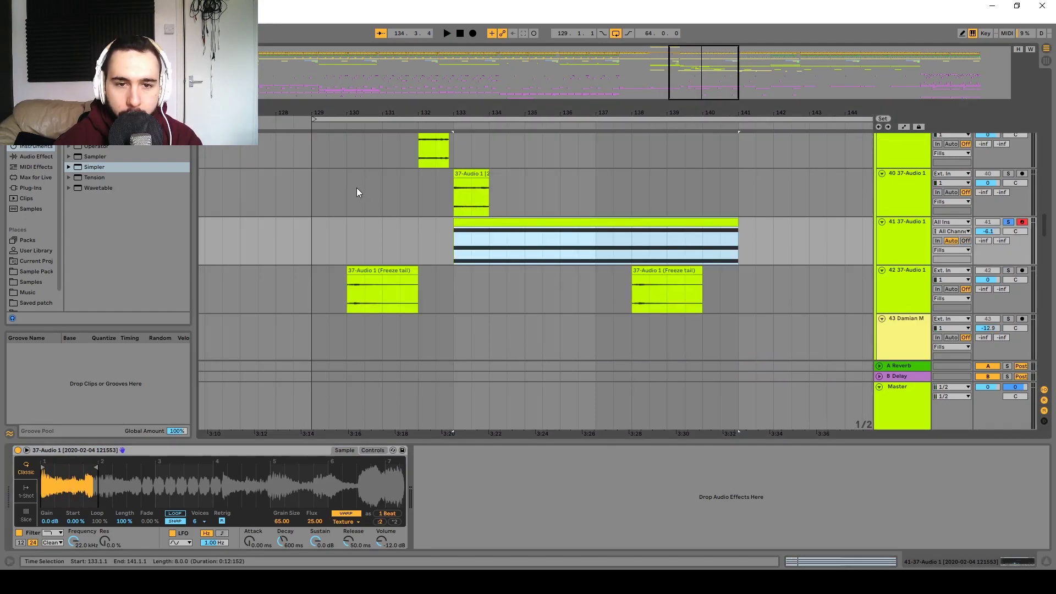
scroll(356, 191, up, 2)
scroll(379, 201, right, 3)
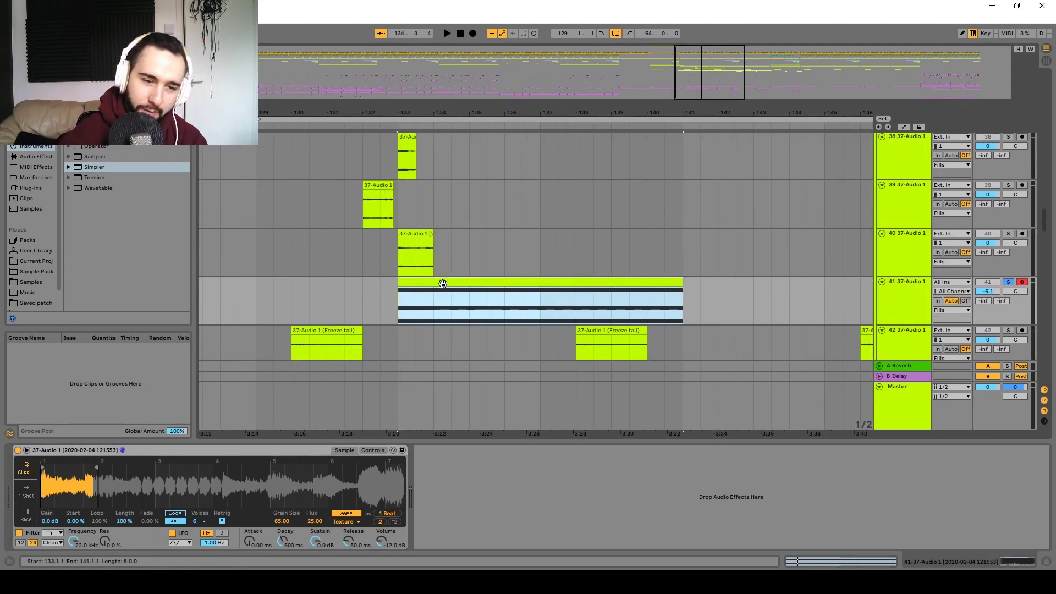
- Add an Arpeggiator before Simpler on track 41 with 8 steps, 1/24 rate and 74% gate, and audition it
click(36, 166)
drag(94, 73, 70, 488)
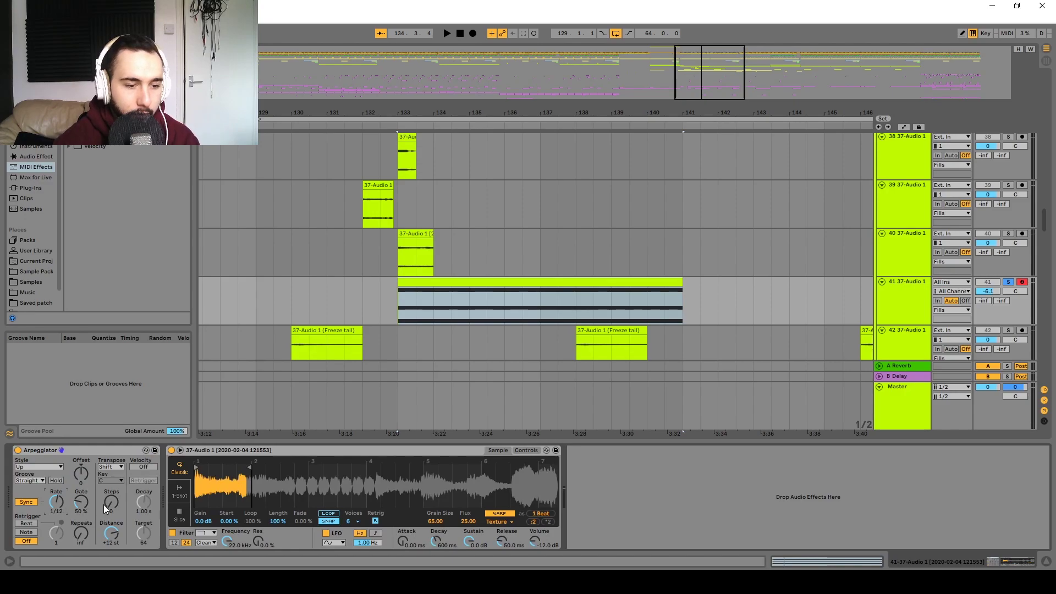
key(space)
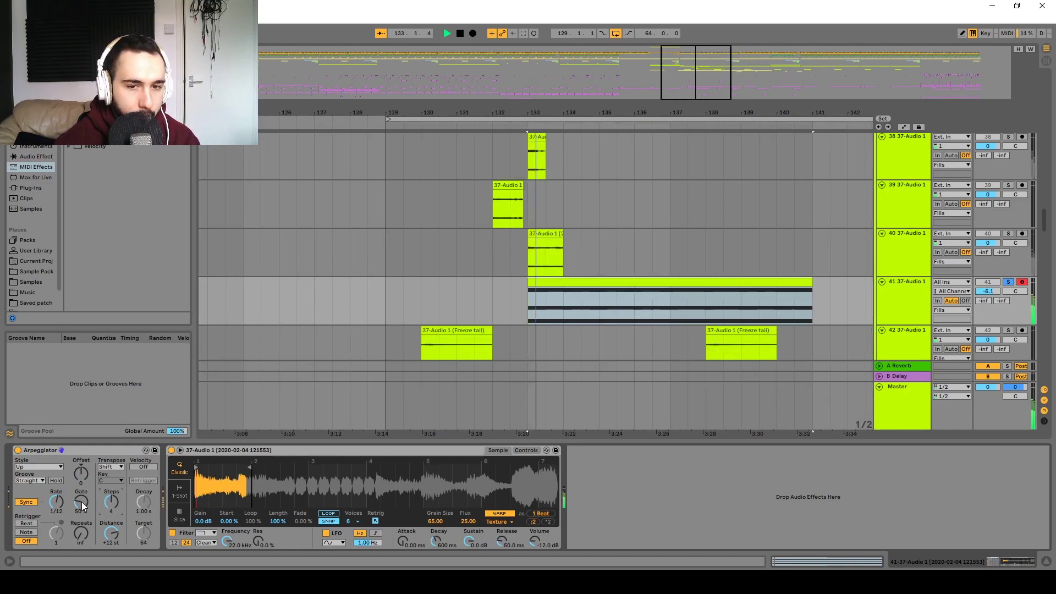
key(space)
key(space)
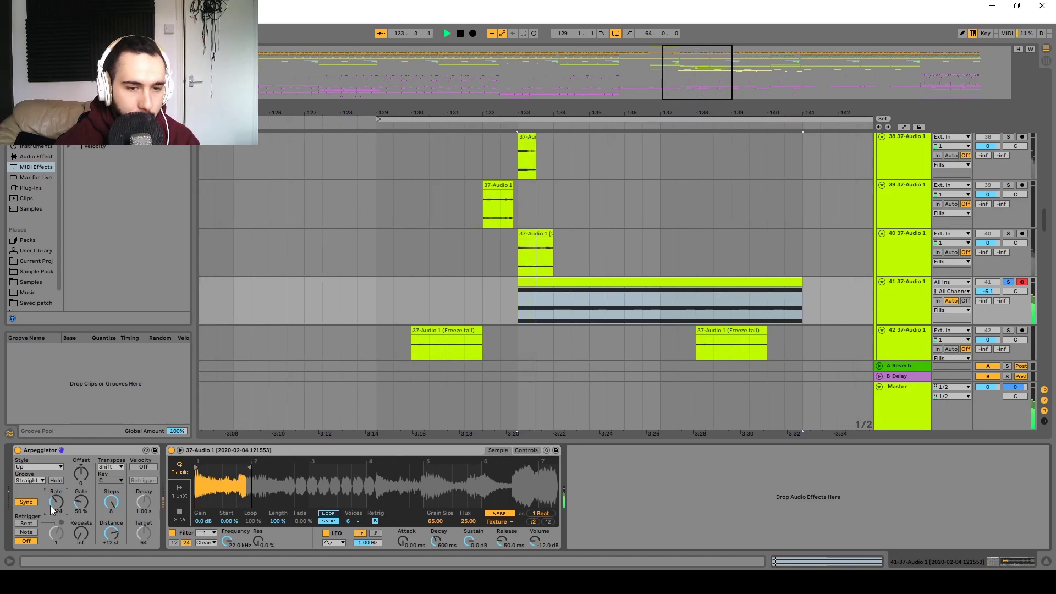
key(space)
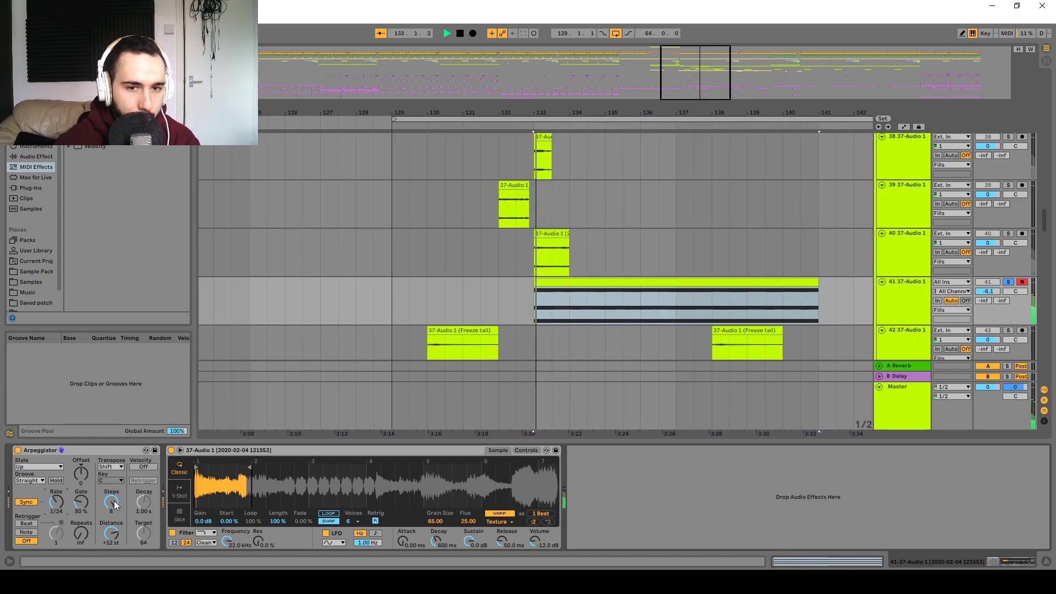
key(space)
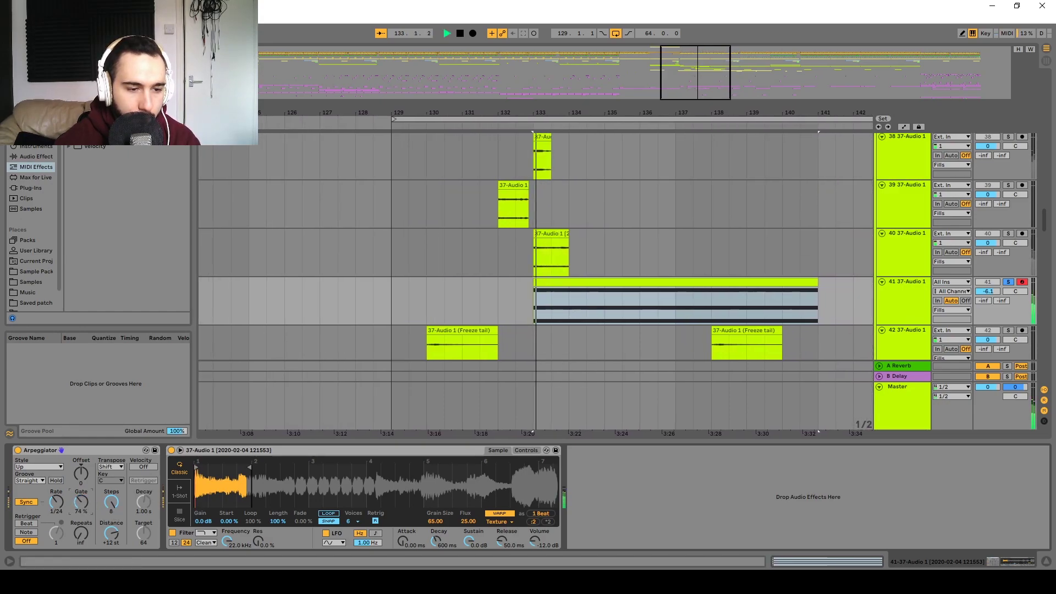
key(space)
- Modulate the Arpeggiator's rate with a Random-wave LFO at 4.06 Hz, 85.7% depth, -28% offset, 6% jitter and 42% smoothing
key(space)
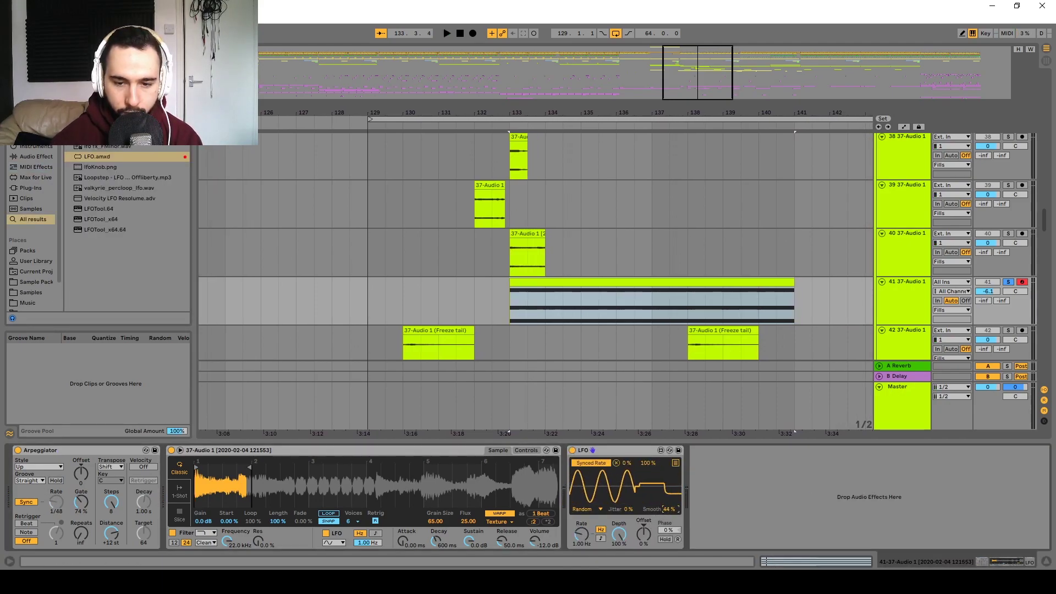
key(space)
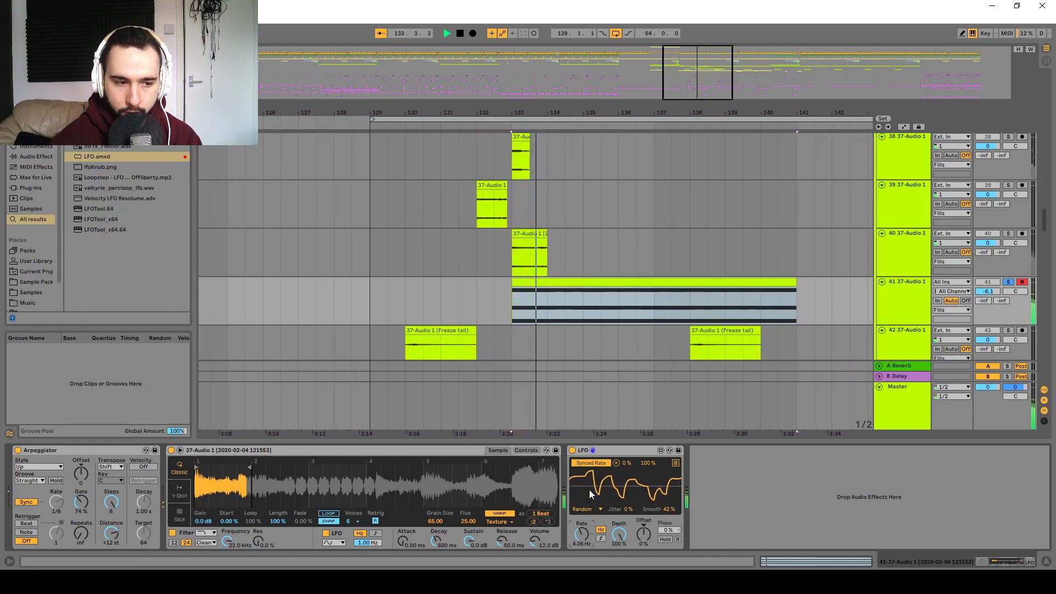
drag(643, 535, 643, 552)
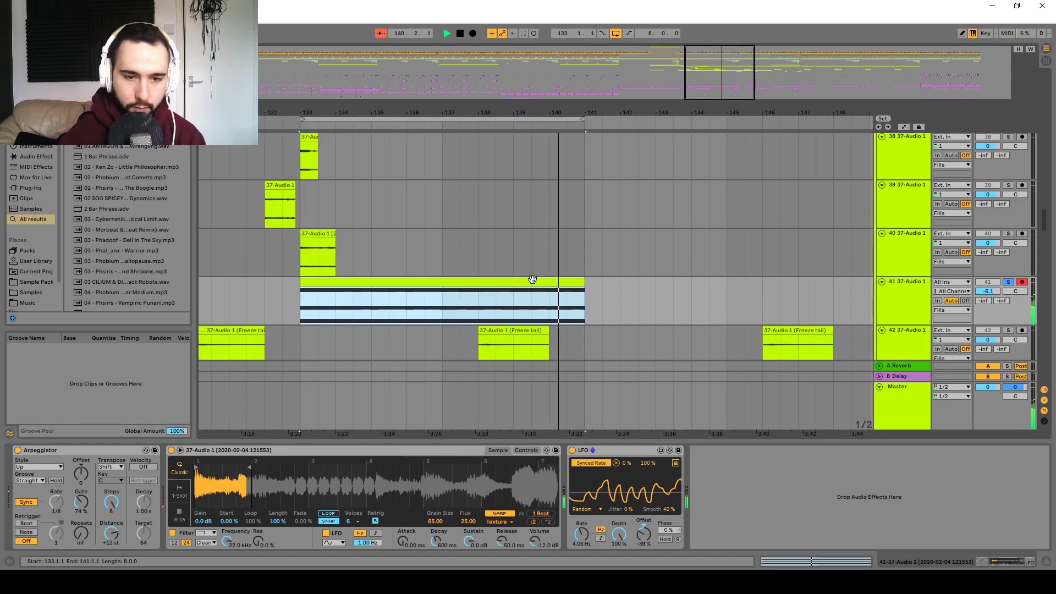
click(1007, 282)
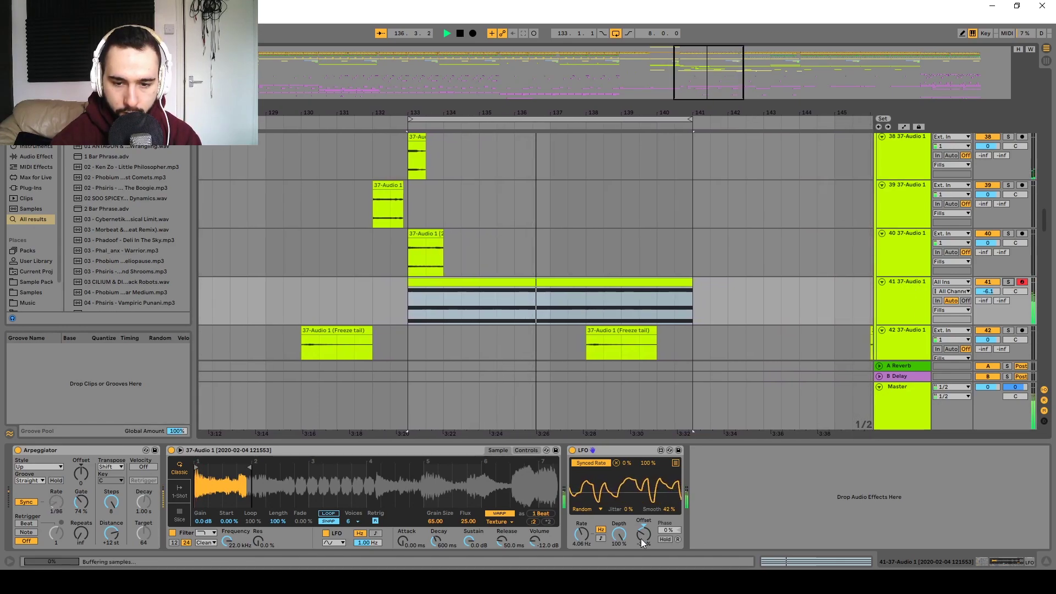
drag(619, 534, 643, 529)
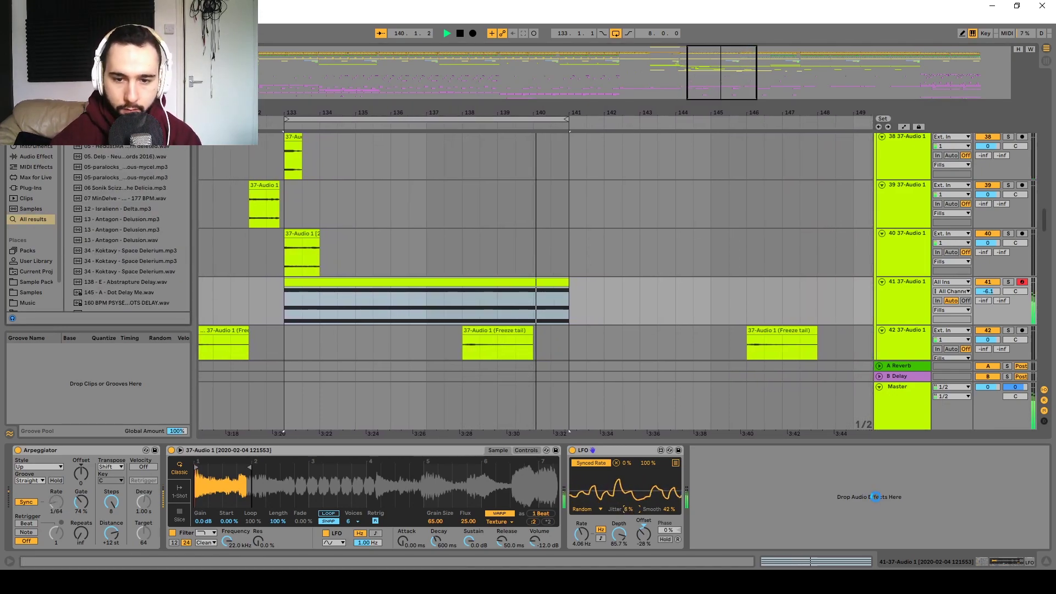
- Add a Delay after the LFO with unsynced times of 27.9 ms, Repitch mode, 62% feedback and 30% dry/wet
drag(876, 496, 876, 496)
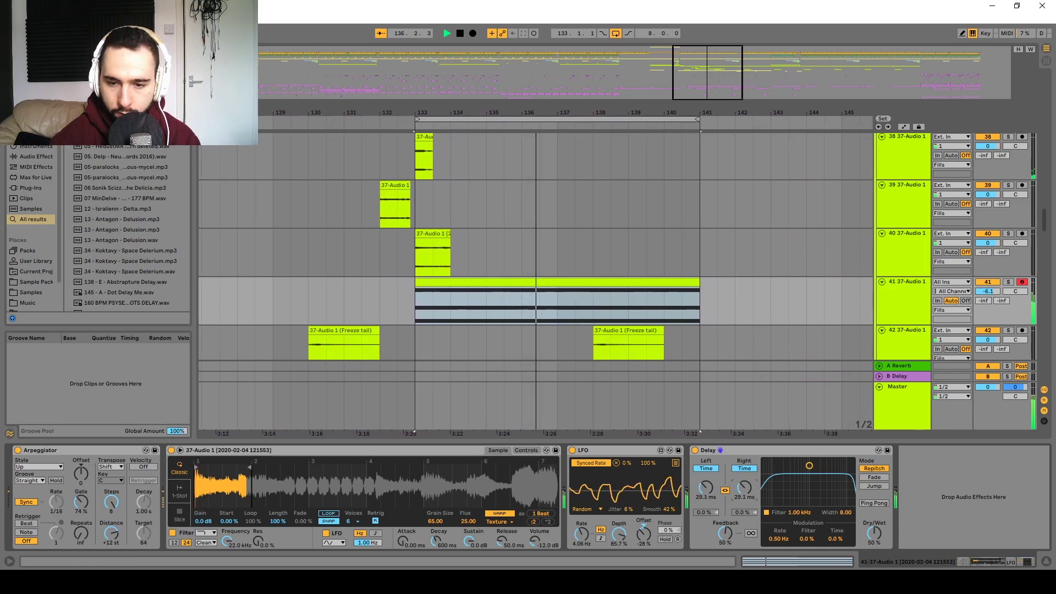
drag(873, 533, 874, 550)
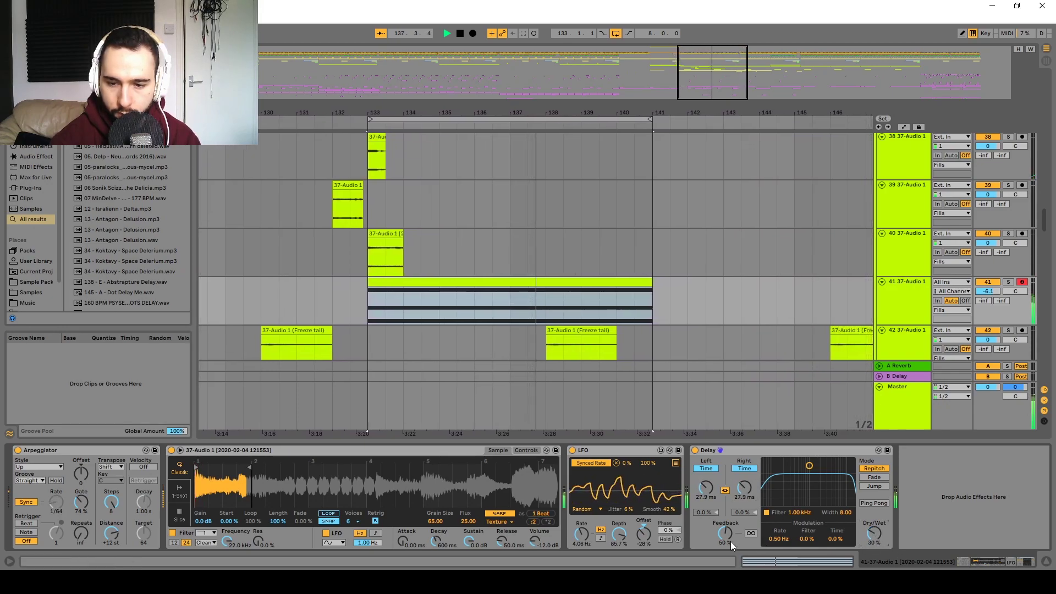
drag(731, 546, 724, 540)
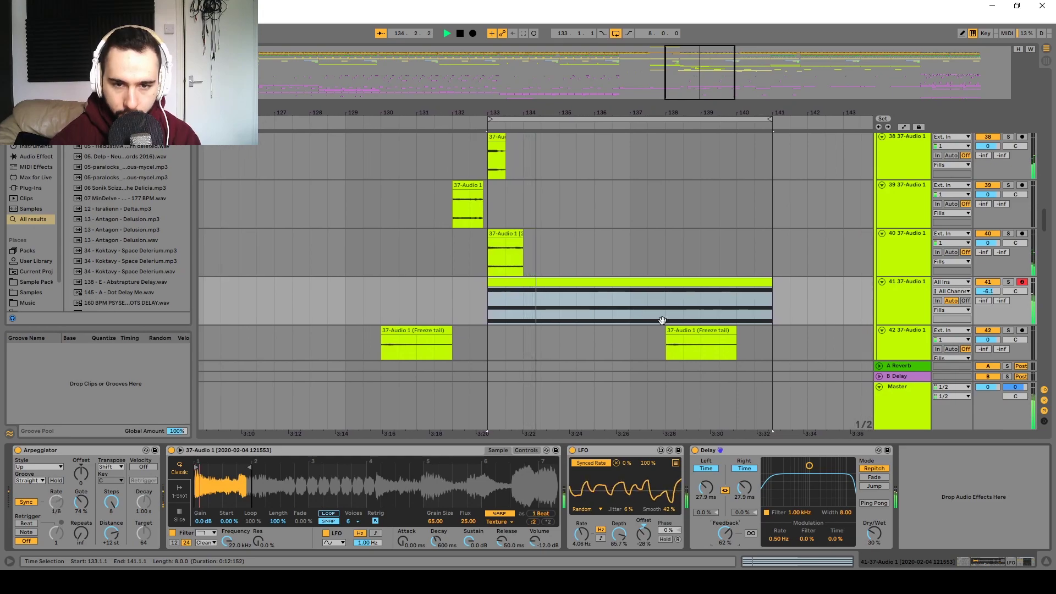
- Set the LFO's rate to 2.99 Hz and depth to 60.2%, and change the Arpeggiator's style to Random Other
drag(662, 321, 468, 280)
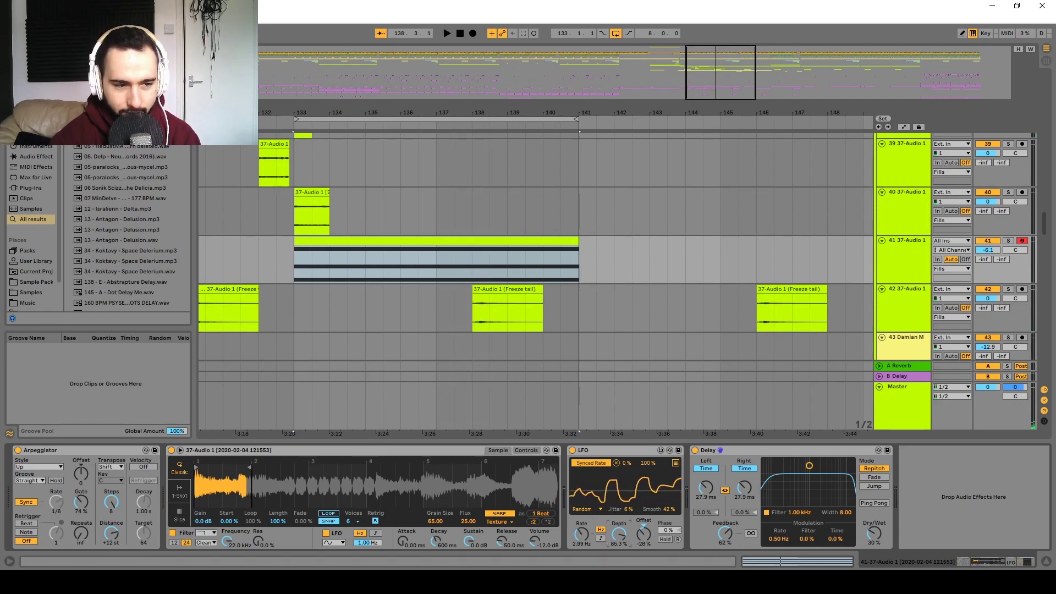
key(space)
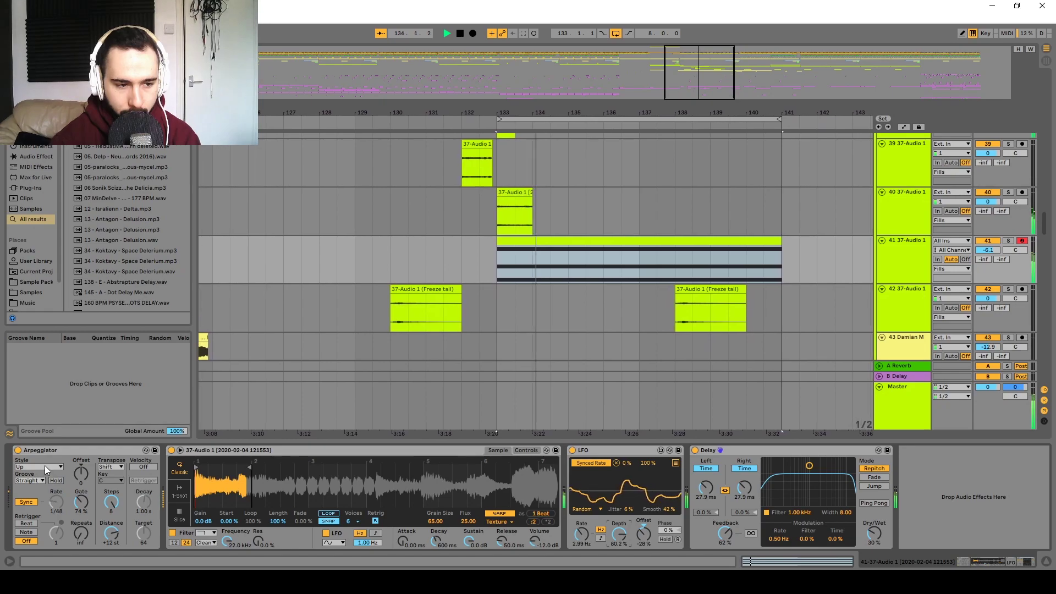
click(45, 469)
click(44, 467)
key(space)
click(43, 466)
click(44, 453)
key(space)
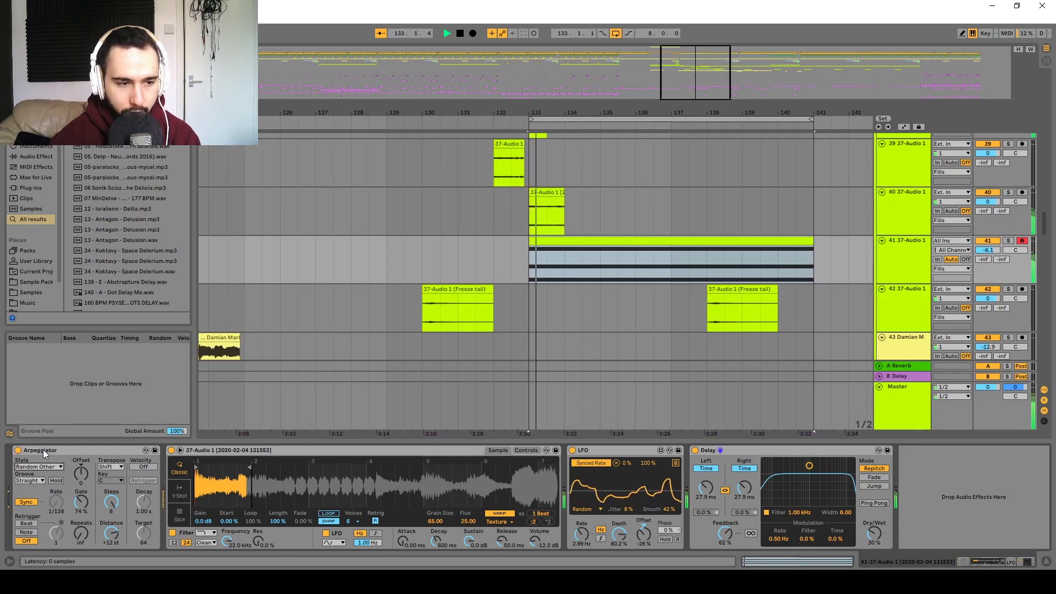
click(44, 466)
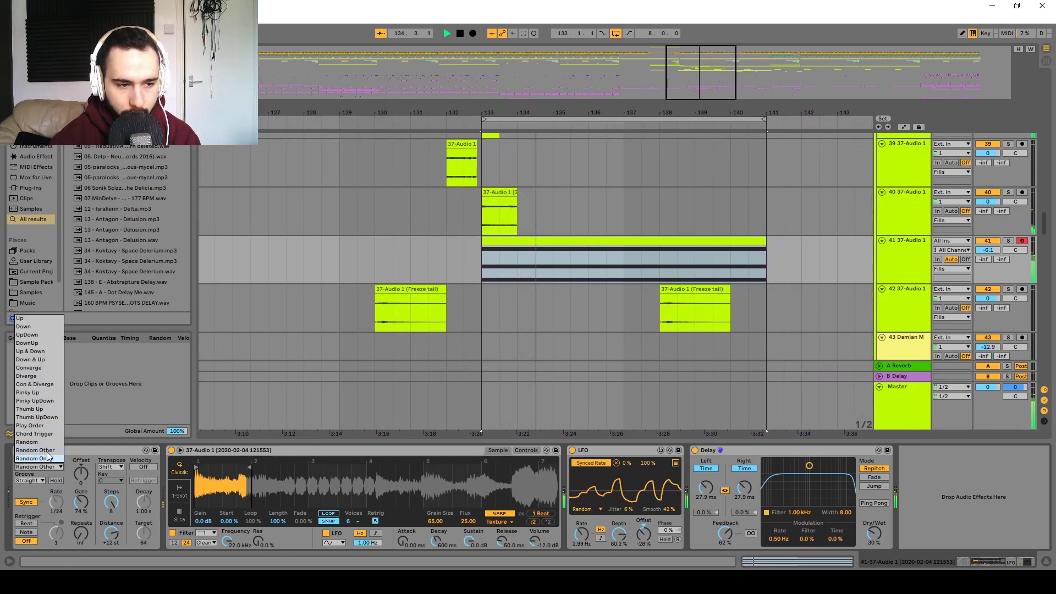
click(92, 451)
key(space)
- Solo track 39 and audition its slice at bar 132
scroll(757, 274, right, 5)
scroll(756, 274, up, 2)
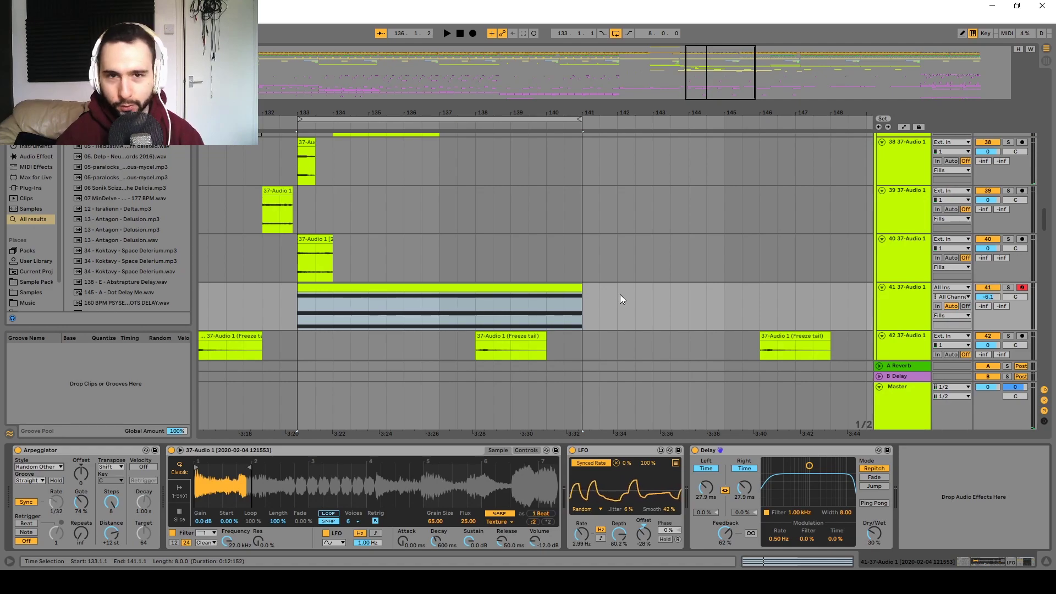
scroll(619, 297, left, 3)
scroll(577, 316, up, 2)
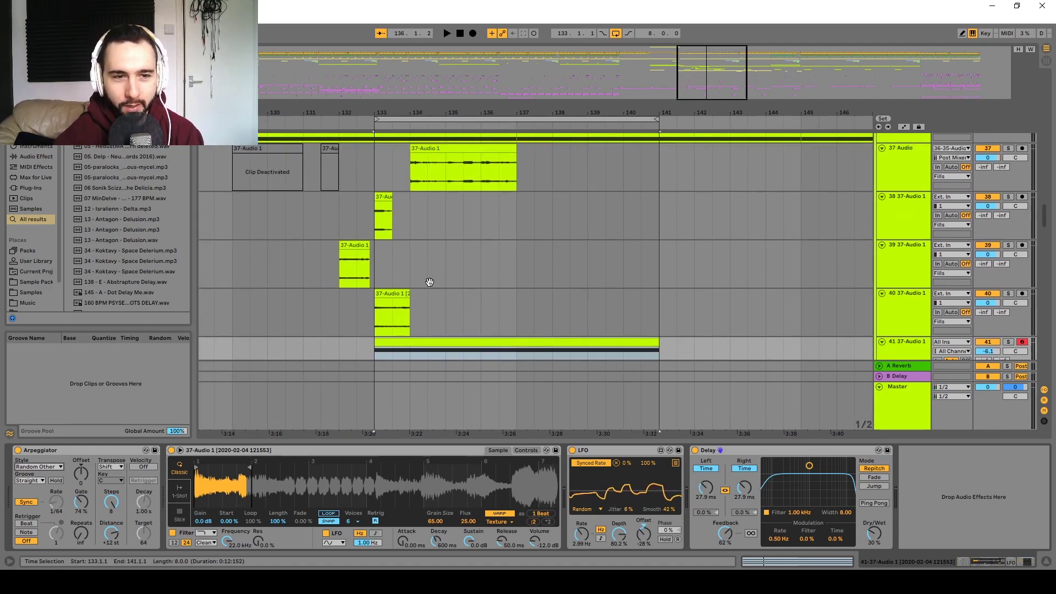
click(910, 302)
click(895, 257)
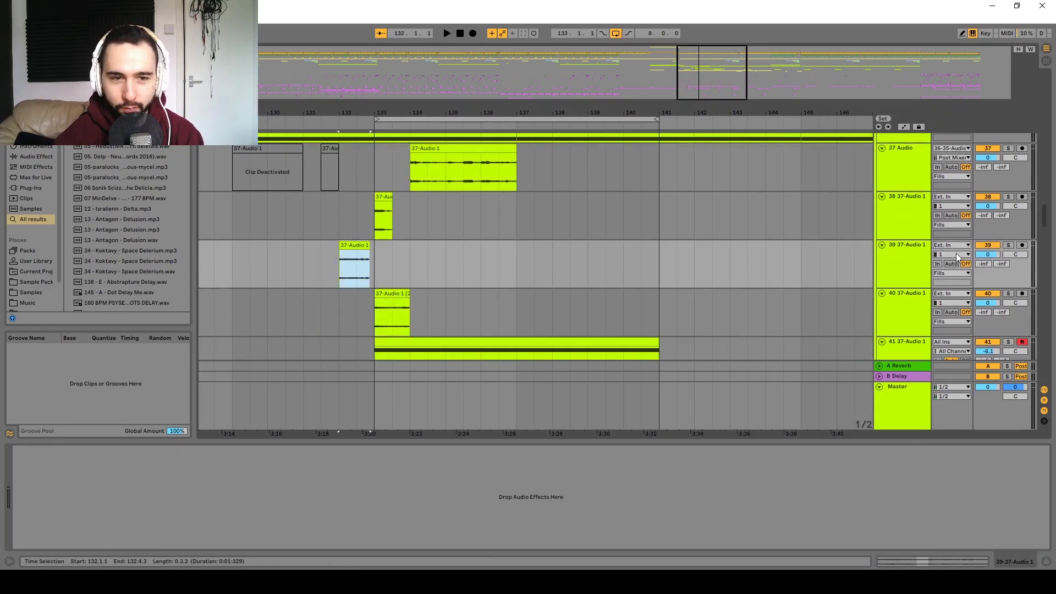
click(1008, 246)
key(space)
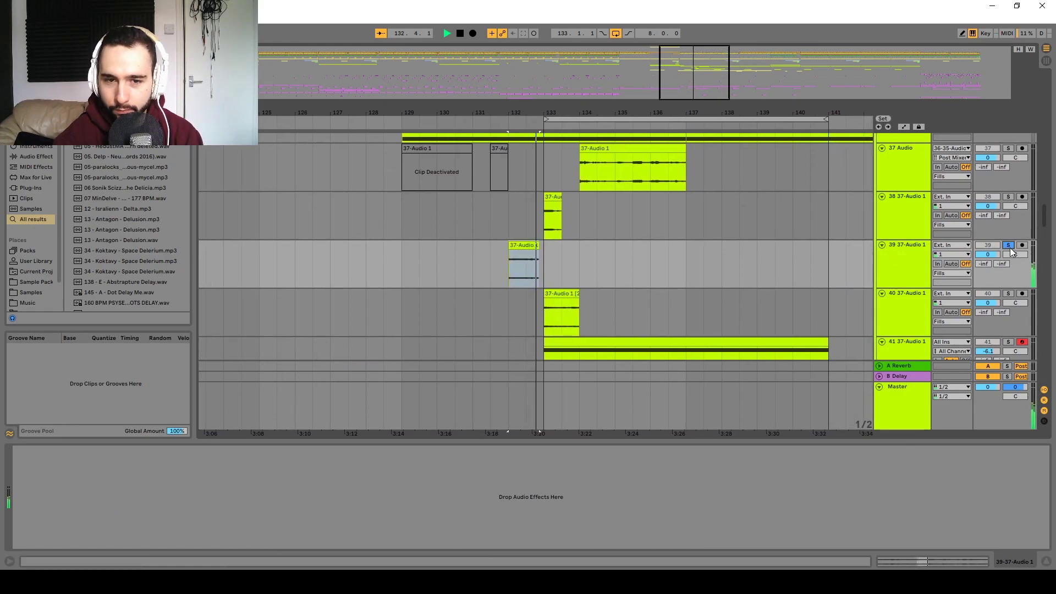
key(space)
- Review the track 40 slice, track 41's device chain and the notes in its MIDI clip
drag(649, 274, 558, 256)
click(1021, 261)
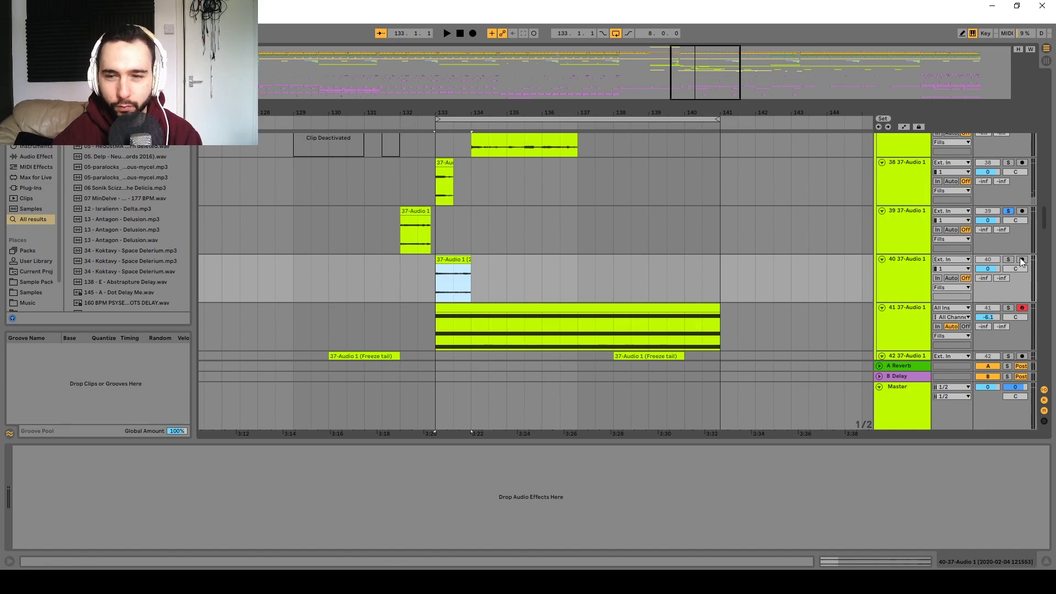
click(906, 275)
drag(443, 261, 401, 234)
click(402, 235)
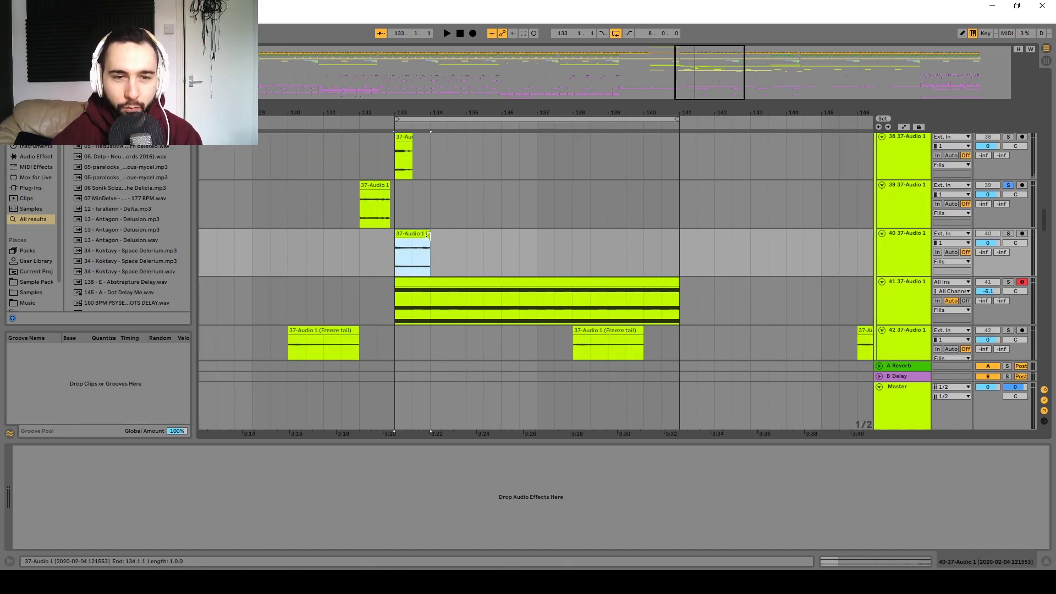
click(433, 238)
click(893, 286)
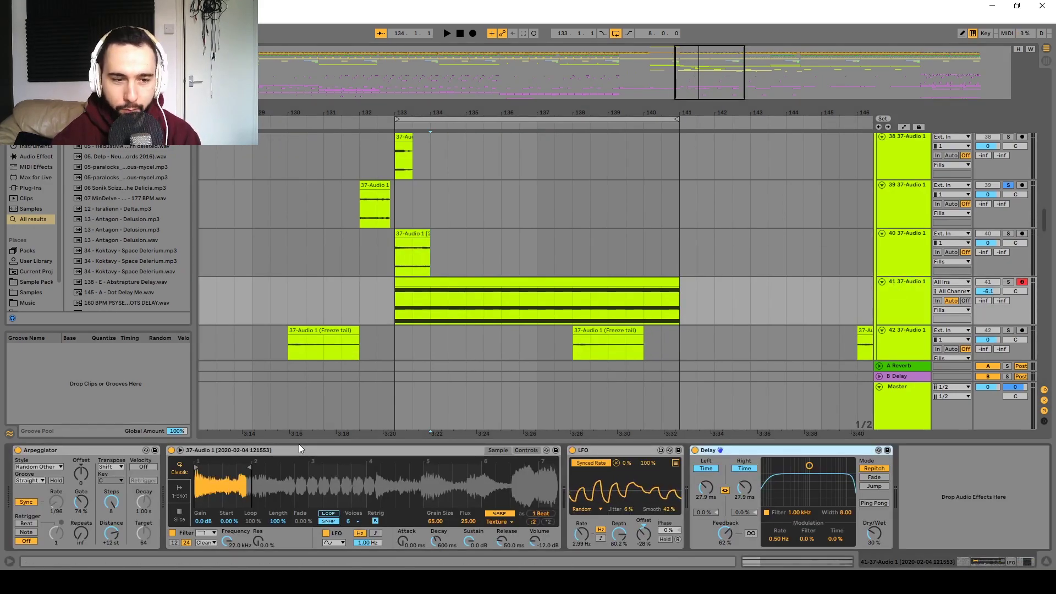
click(532, 276)
double_click(531, 282)
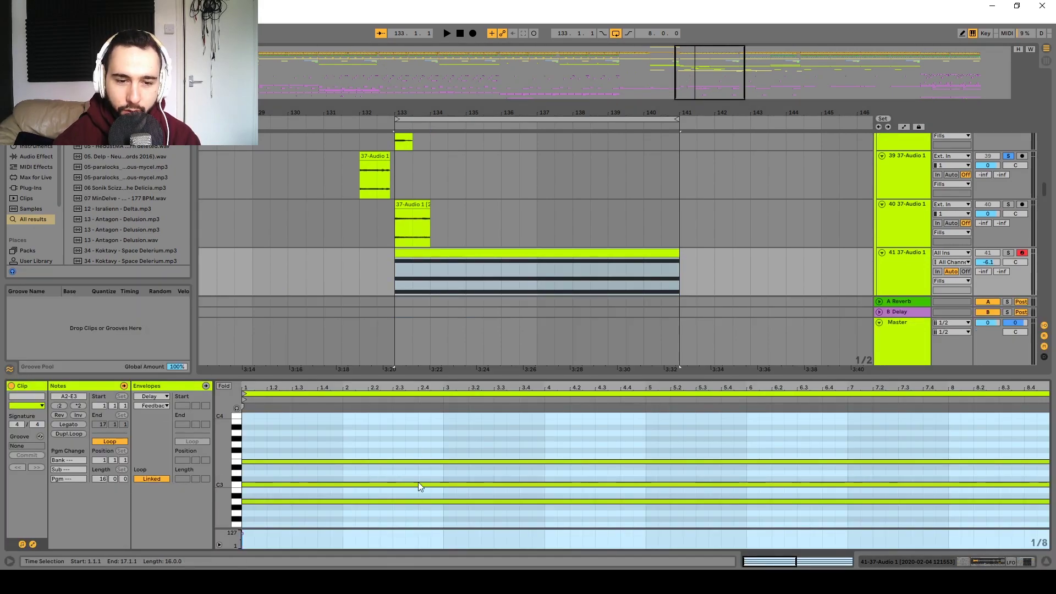
- Solo track 41 and audition the arpeggiated chord through its device chain
click(1008, 253)
click(923, 267)
key(space)
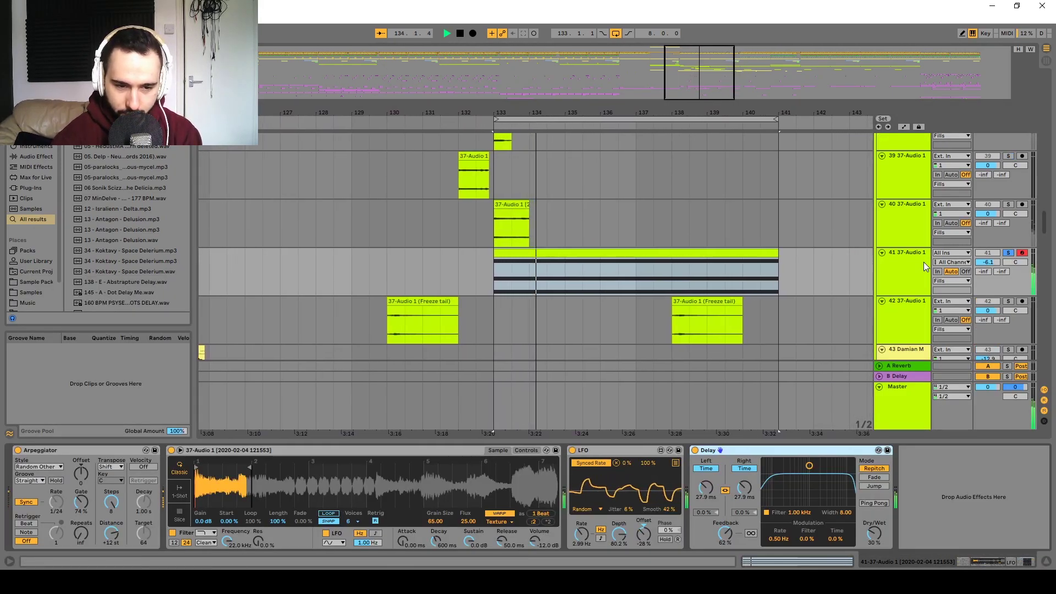
key(space)
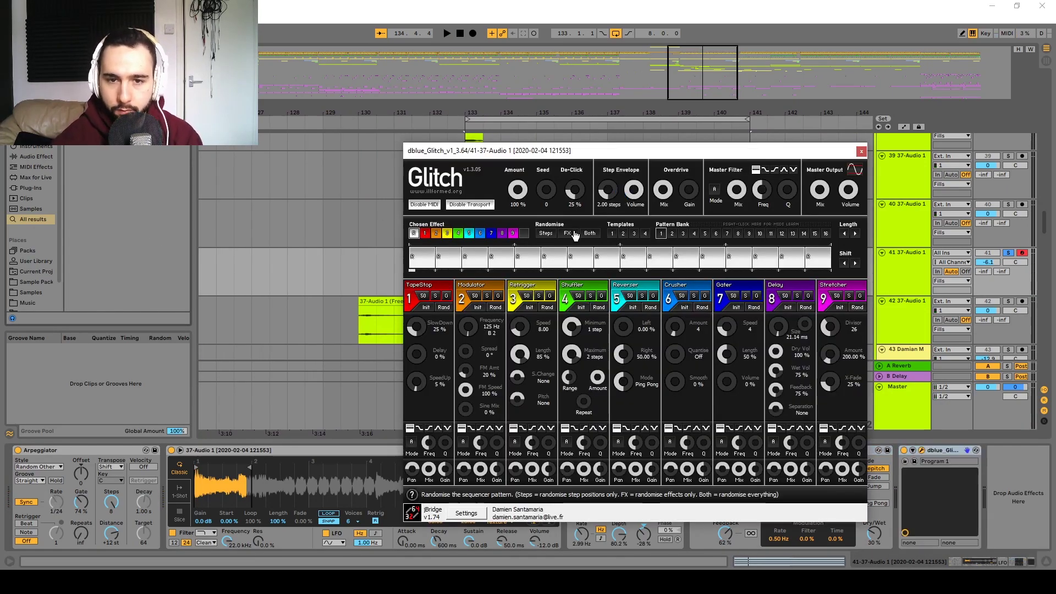
- Add dblue_Glitch after the Delay on track 41 and randomise the effects in its sequencer pattern during playback
click(575, 235)
key(space)
click(575, 235)
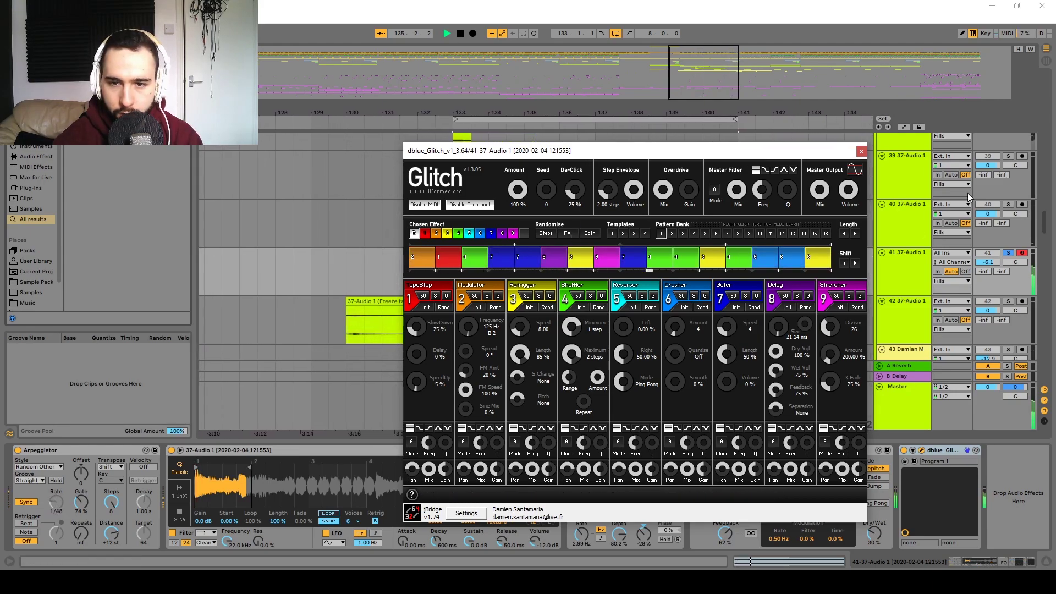
click(862, 153)
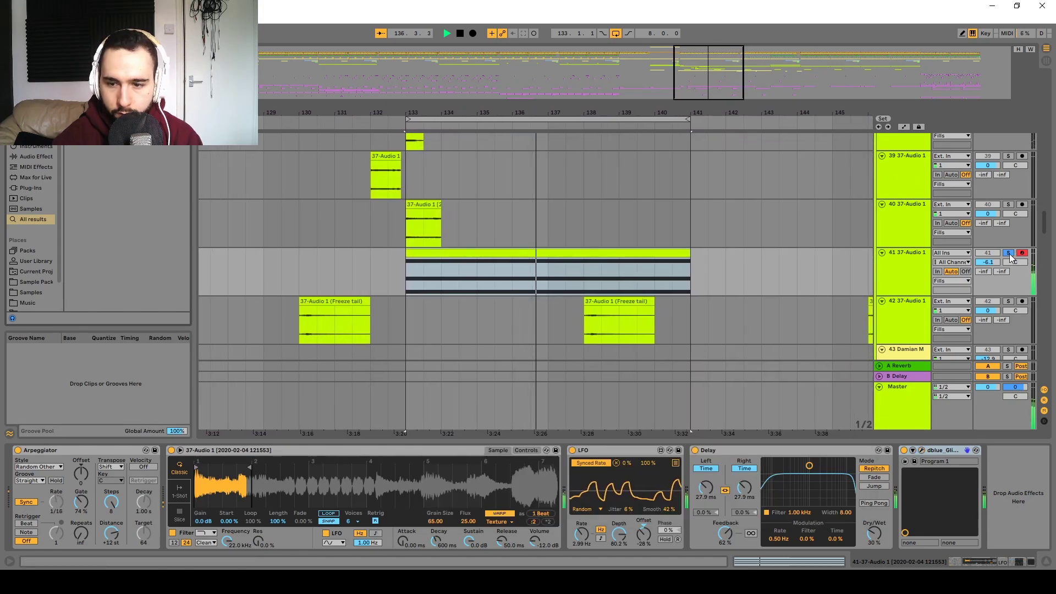
- Unsolo track 41 and blank out steps 12, 14 and 15 of the dblue_Glitch sequencer pattern
click(921, 450)
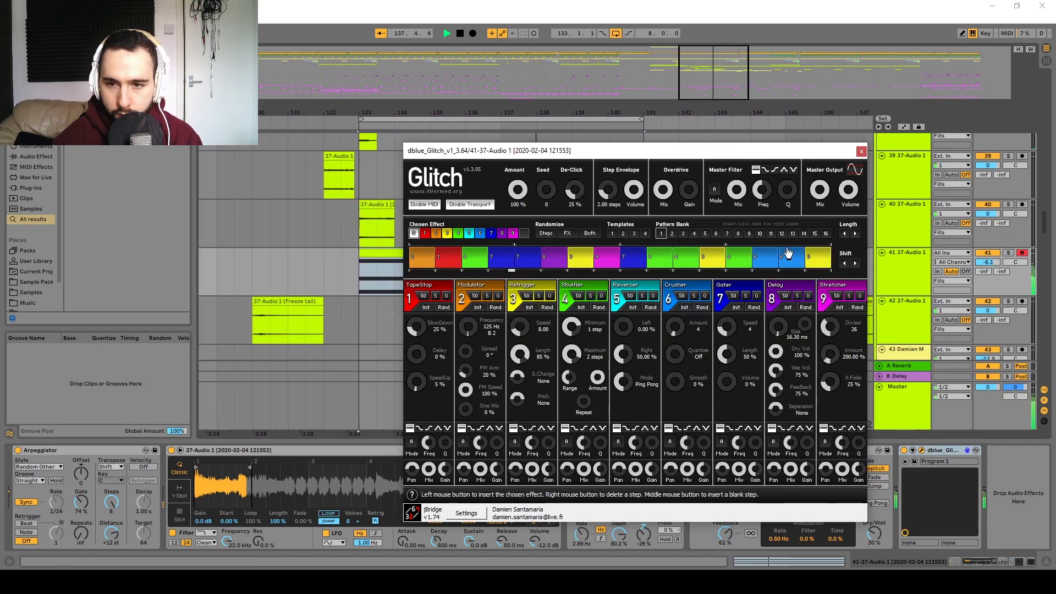
click(524, 233)
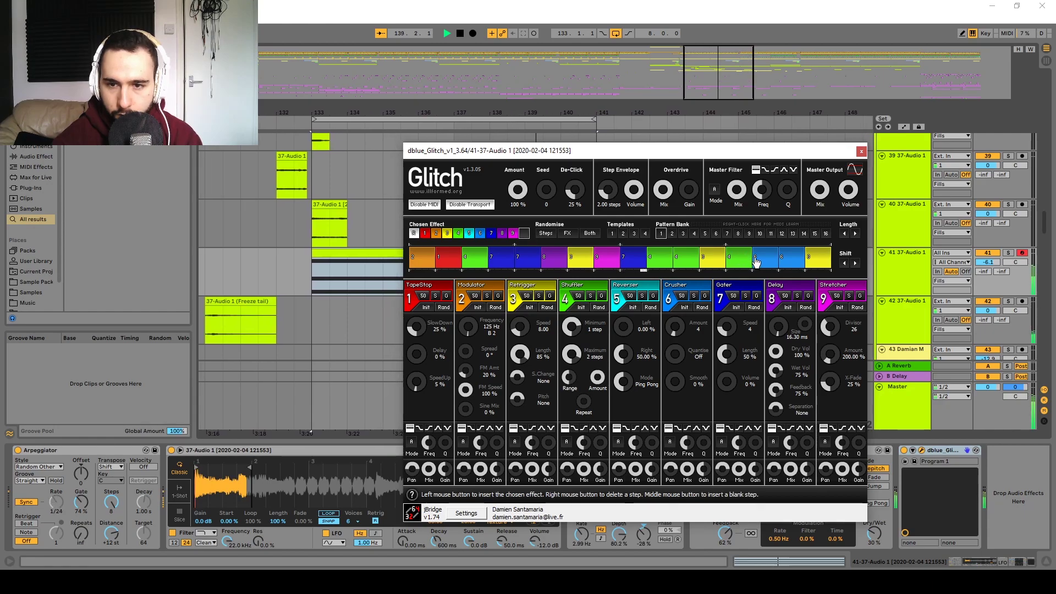
click(765, 261)
click(784, 264)
click(713, 259)
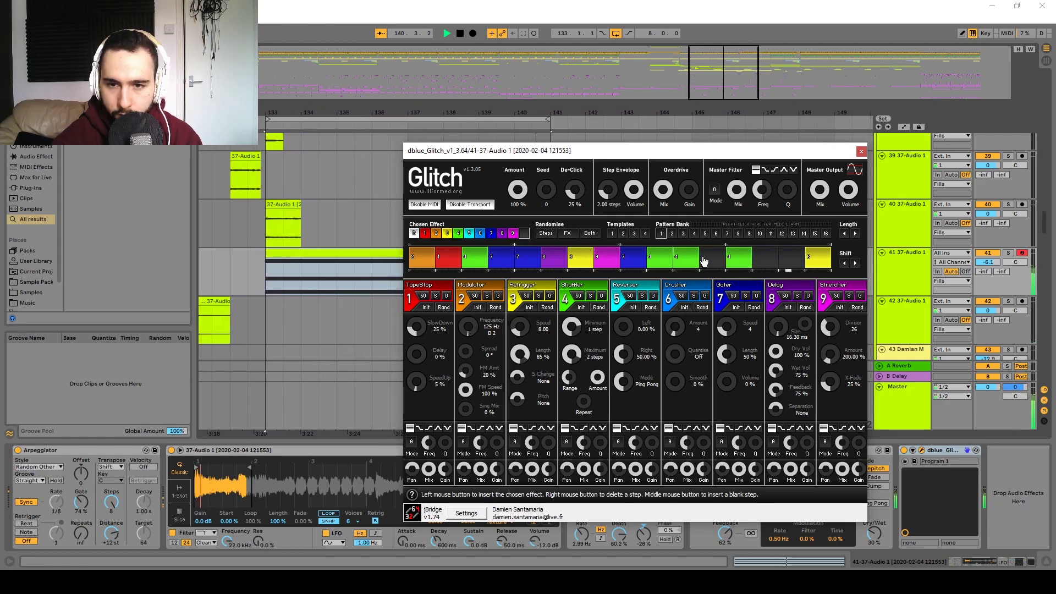
- Clear steps 1, 2, 4–6, 8 and 16 of the dblue_Glitch pattern, set step 9 to Reverser and close the plug-in window
click(817, 260)
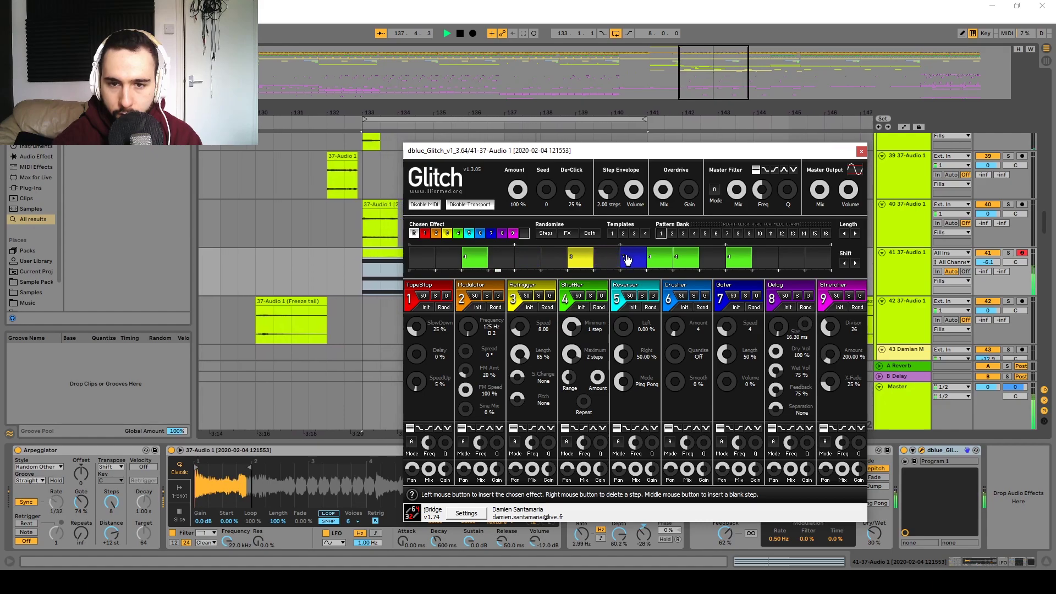
right_click(630, 259)
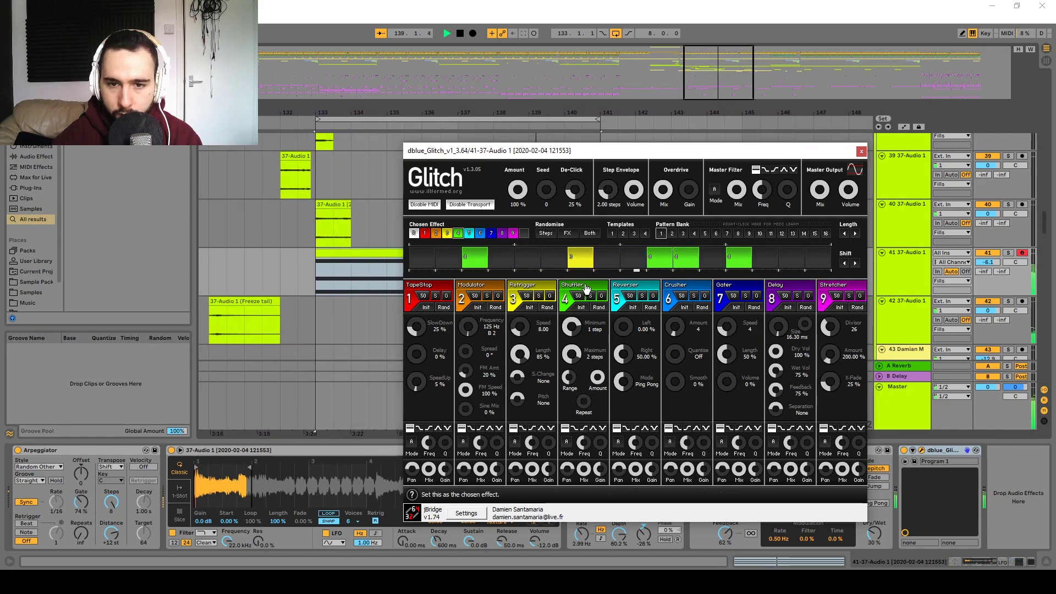
click(629, 289)
click(632, 258)
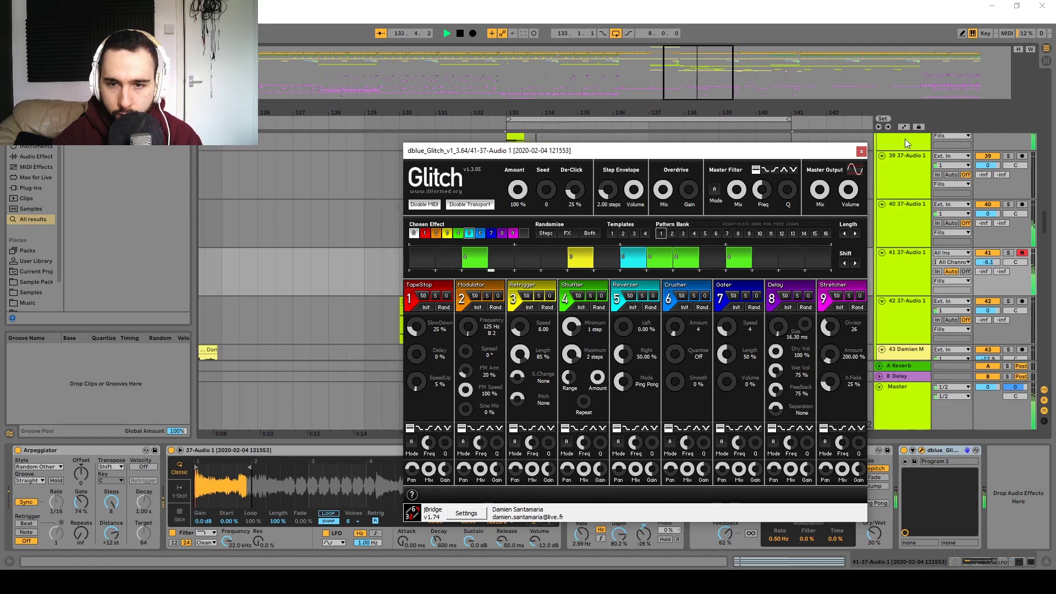
click(861, 151)
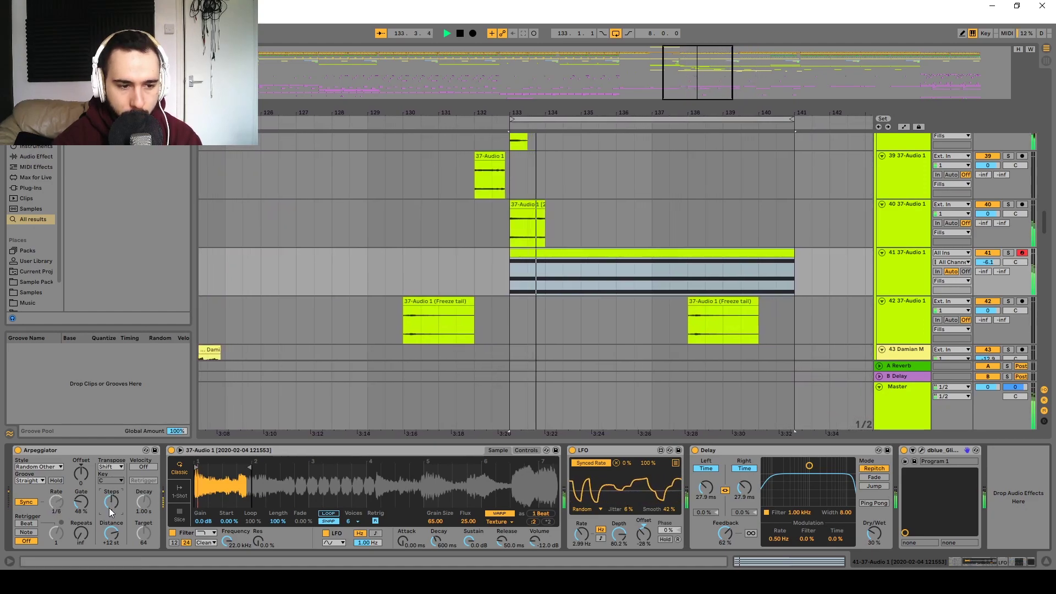
- Bypass dblue_Glitch on track 41 and set its LFO to 4.18 Hz rate, 87.3% depth and -16% offset while auditioning
key(space)
drag(615, 321, 497, 346)
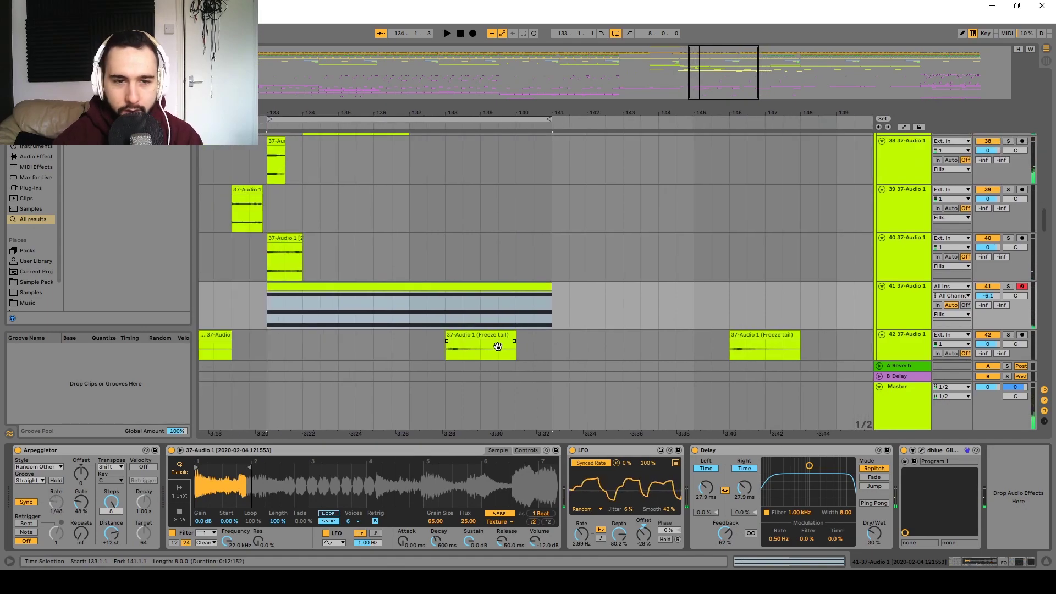
click(899, 315)
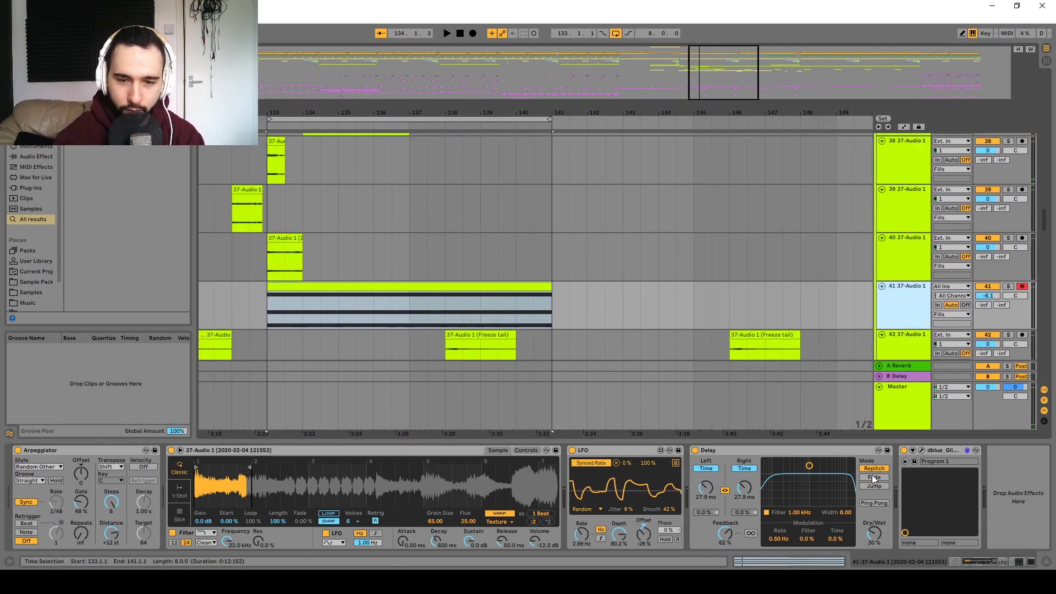
click(905, 450)
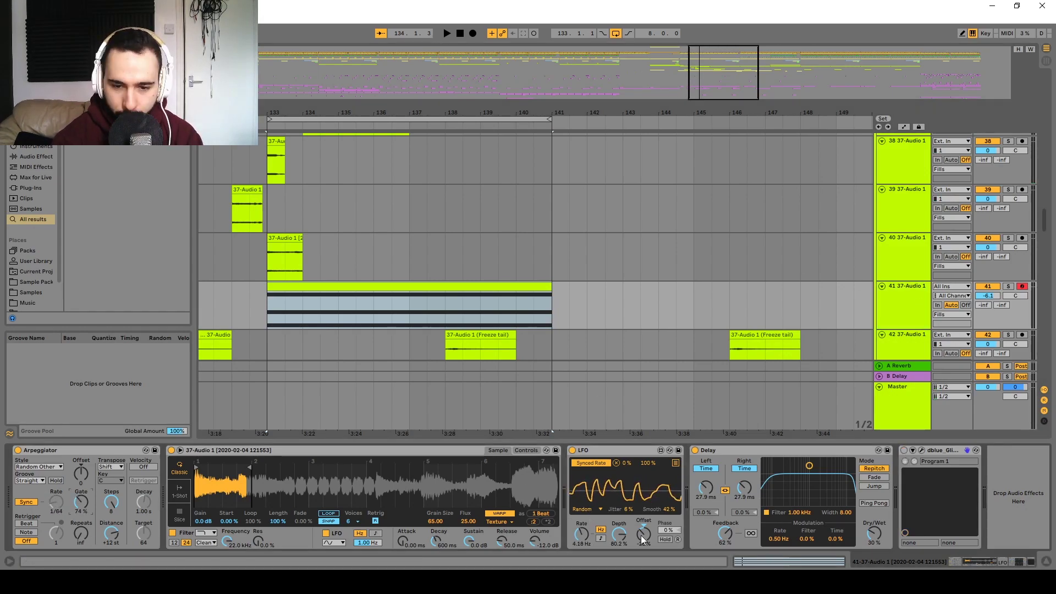
key(space)
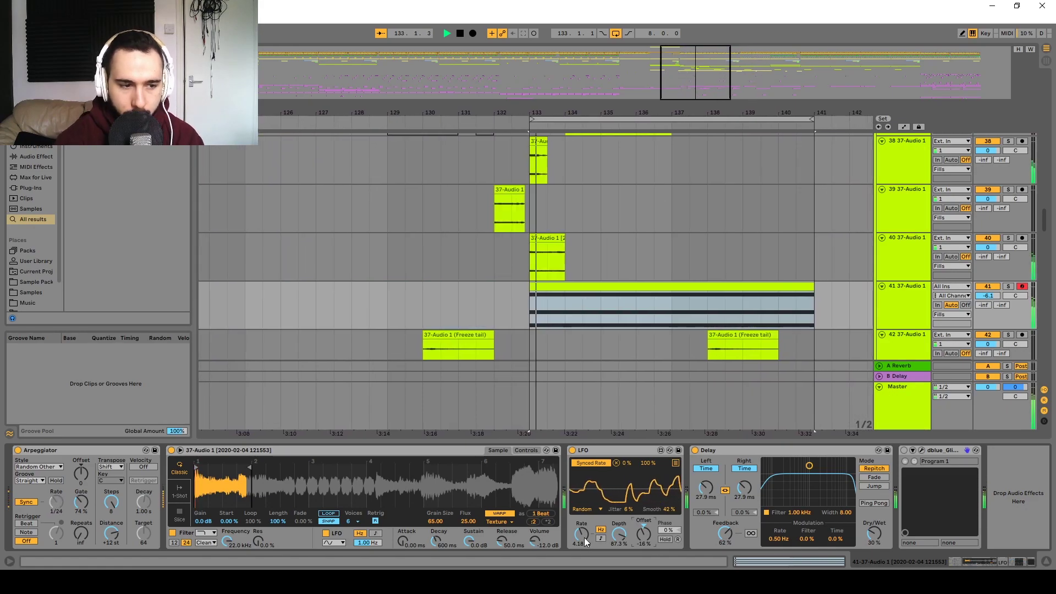
key(space)
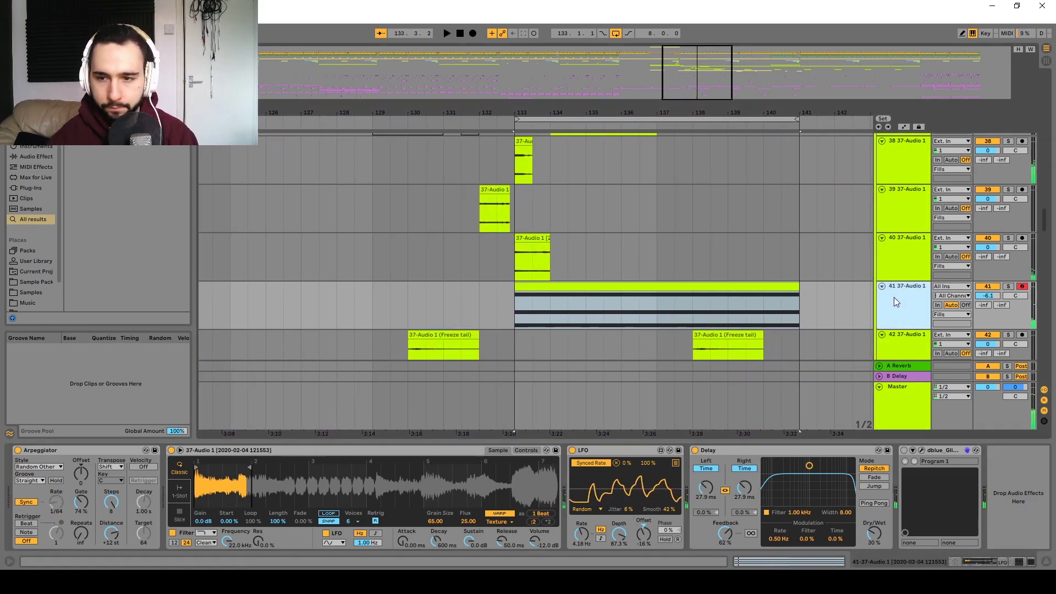
key(ctrl+t)
click(950, 318)
click(952, 318)
click(951, 319)
click(951, 318)
click(951, 319)
scroll(889, 241, down, 5)
scroll(896, 249, down, 3)
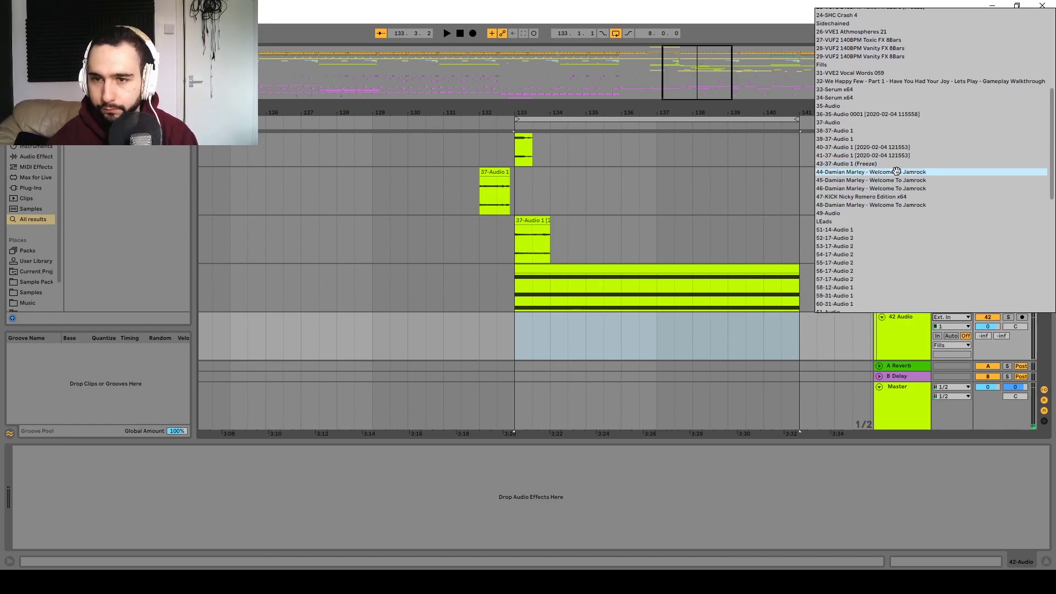
click(886, 155)
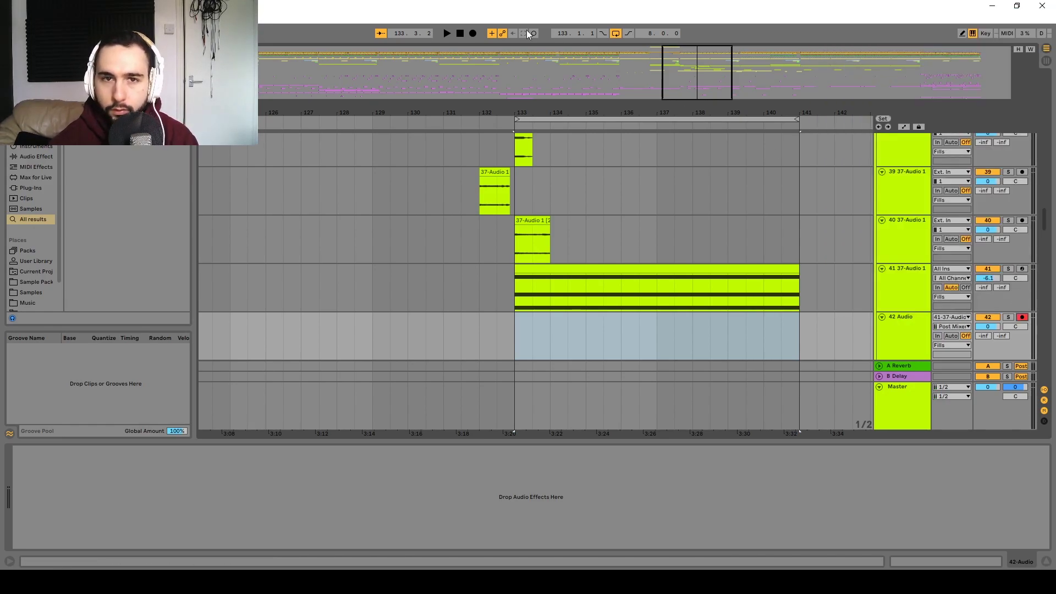
- Record track 41's output onto track 42 across the eight-bar loop from bar 133 while tweaking track 41's LFO
click(472, 34)
click(907, 276)
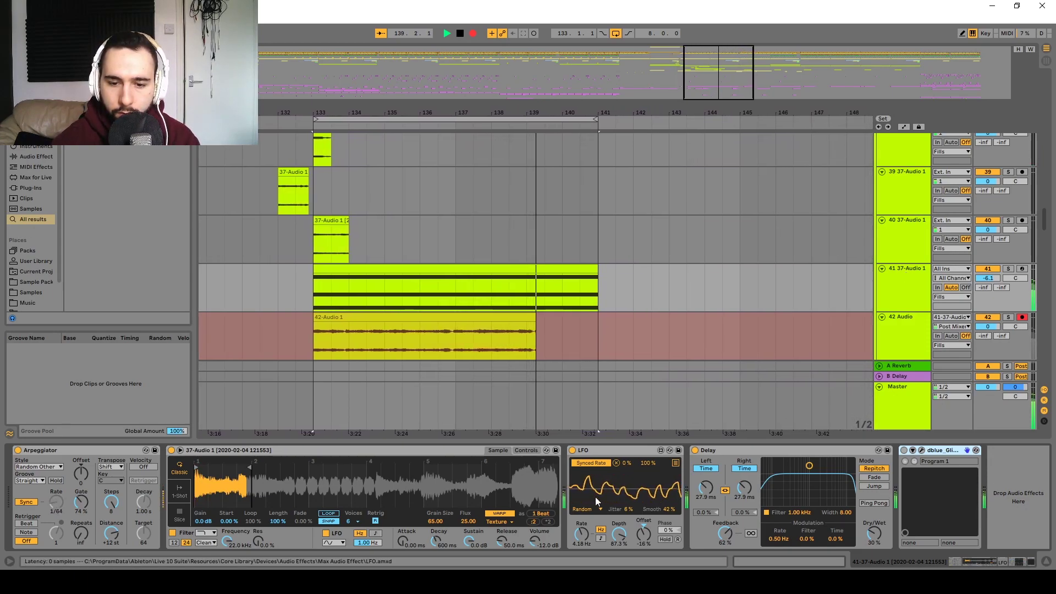
drag(591, 539, 591, 561)
key(space)
click(636, 315)
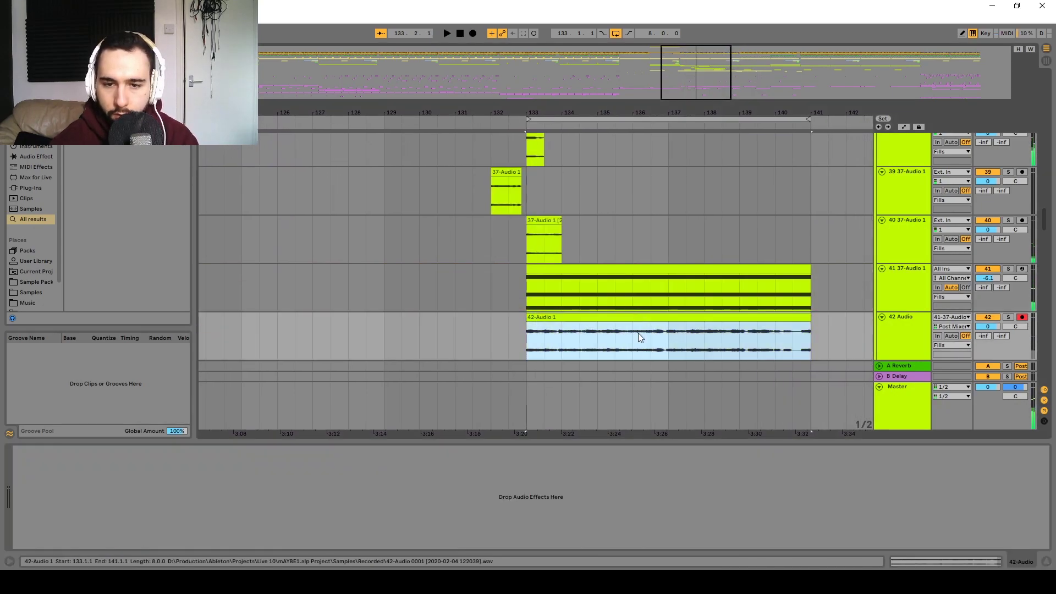
- Sweep the Delay time on track 41 during playback, stopping at 114 ms
scroll(758, 309, right, 3)
scroll(758, 310, down, 1)
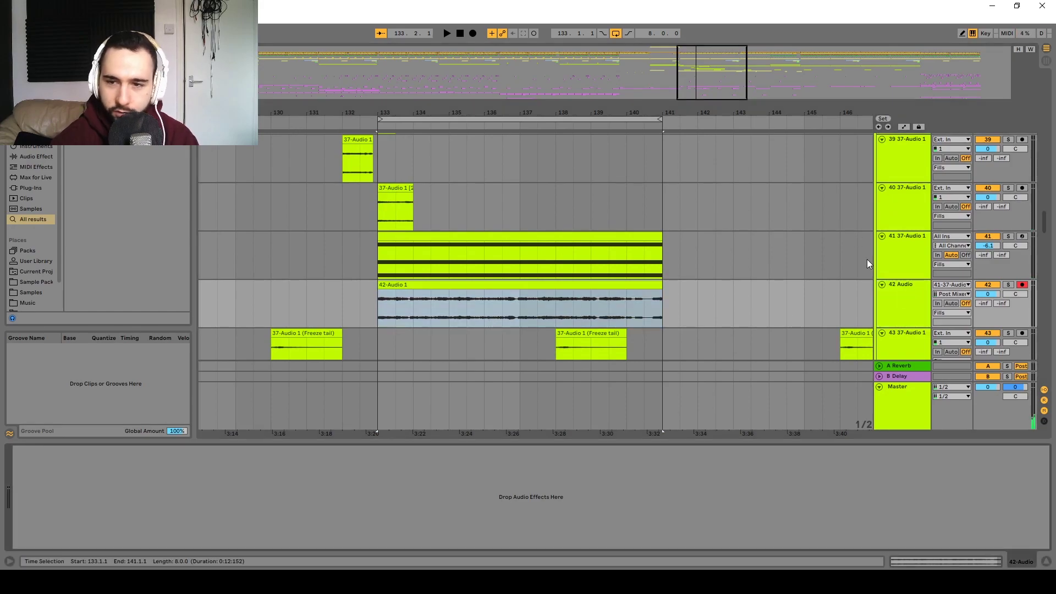
click(900, 253)
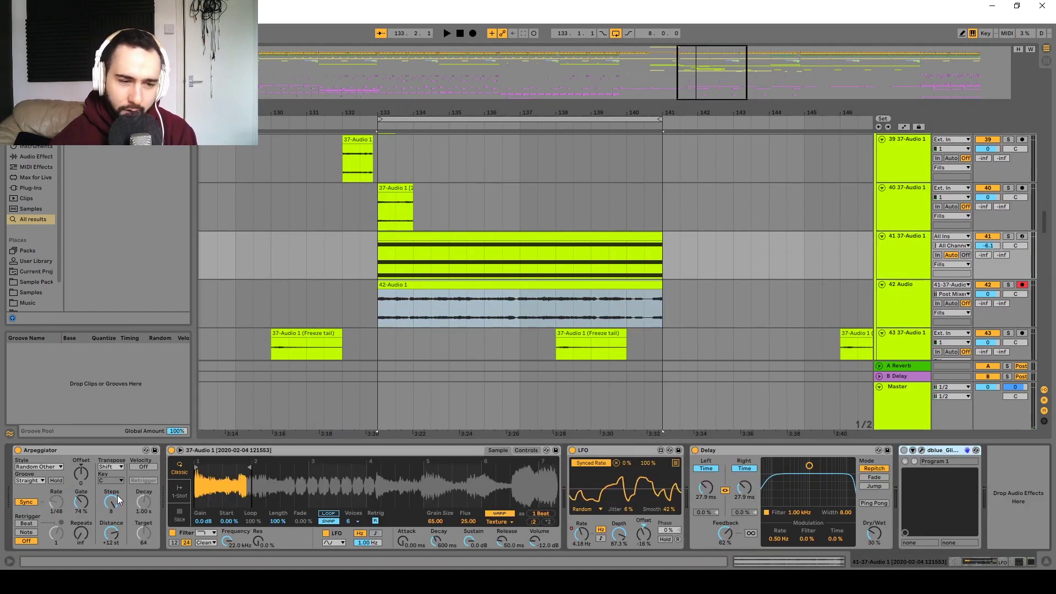
key(space)
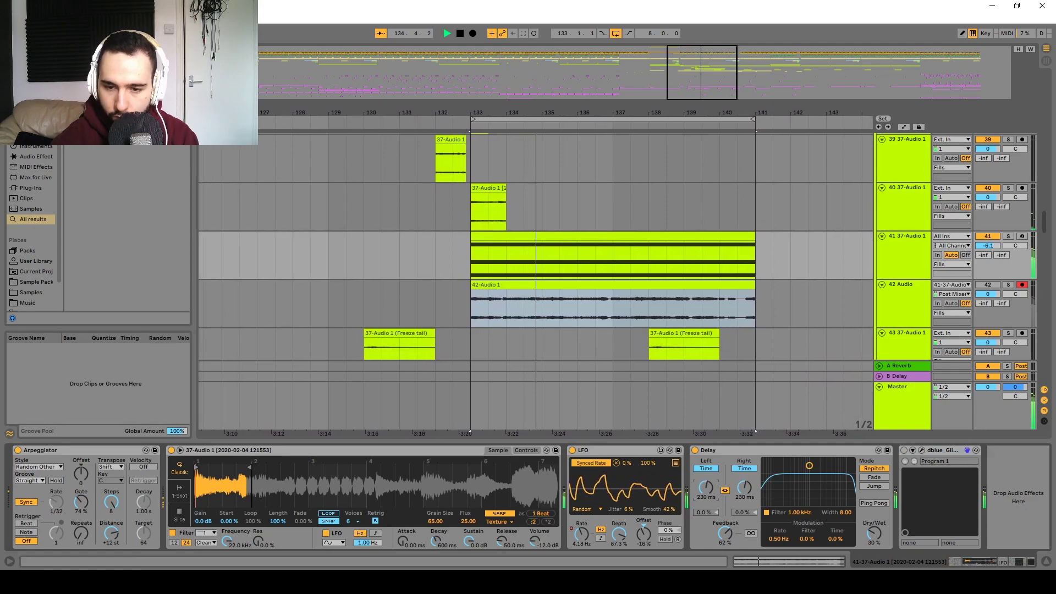
key(space)
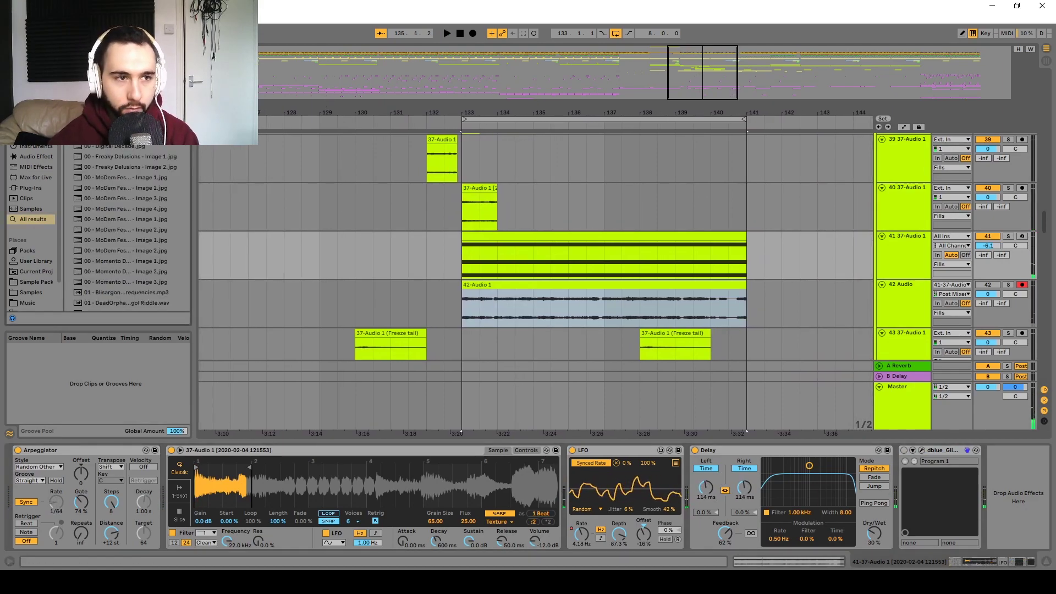
- Add a second Delay between the first Delay and dblue_Glitch on track 41 and solo the track during playback
drag(899, 453, 782, 455)
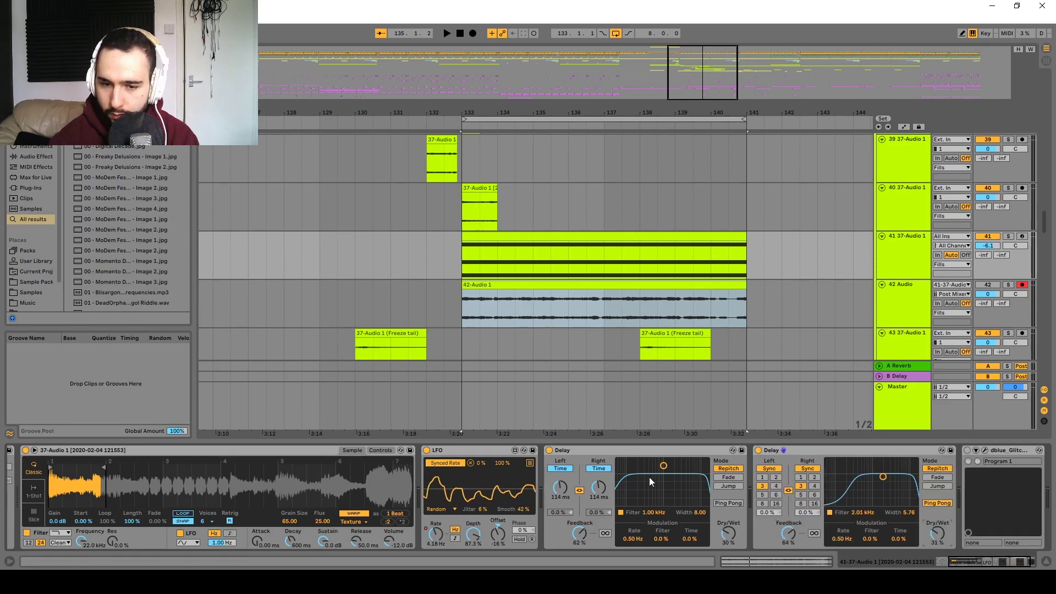
key(space)
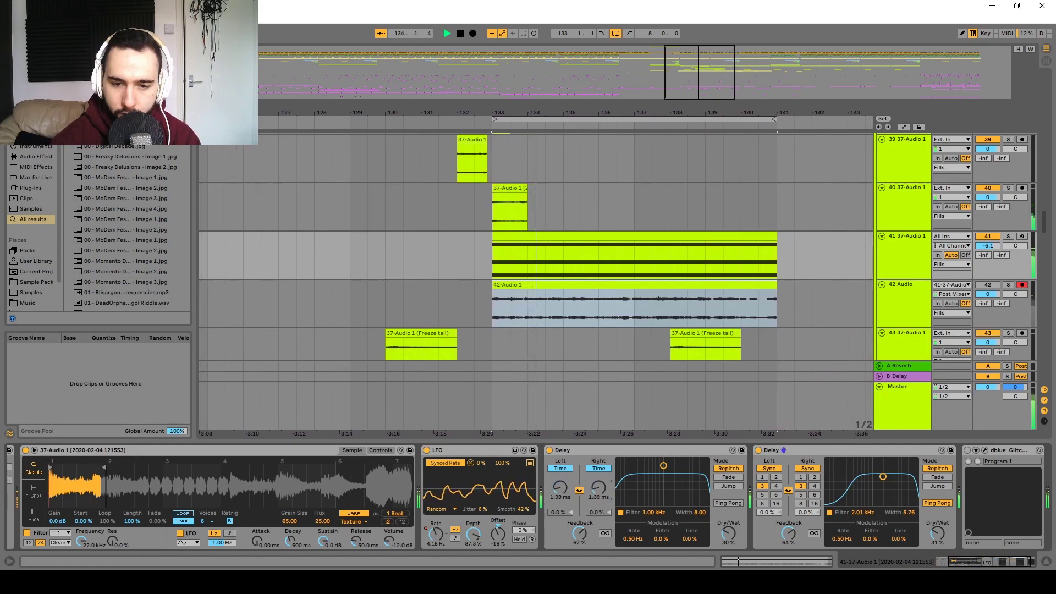
click(1007, 235)
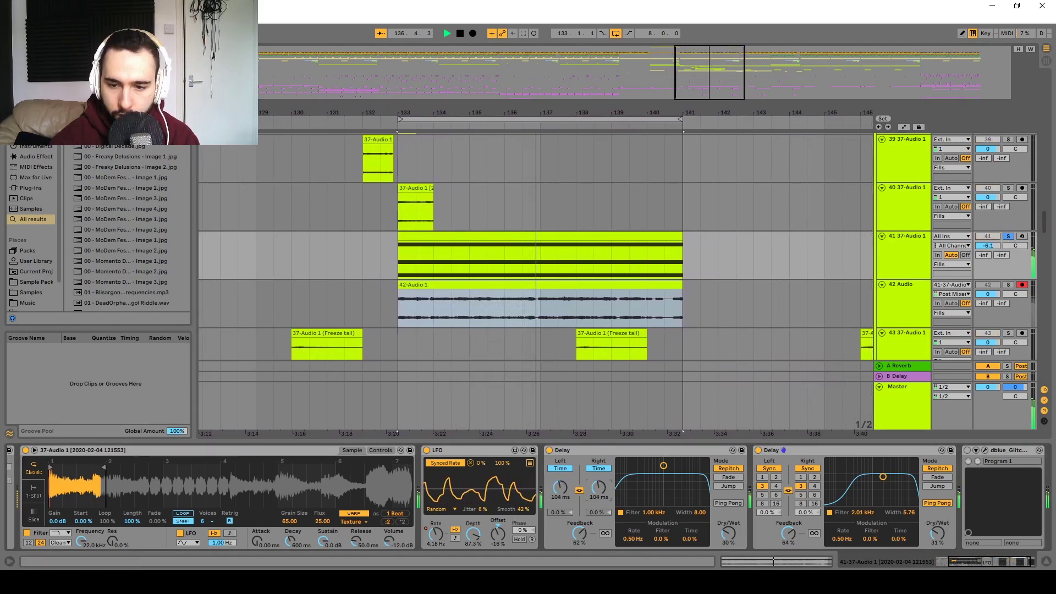
- Sweep the first Delay's time on track 41 to 813 ms during playback and bypass the second Delay
key(space)
key(space)
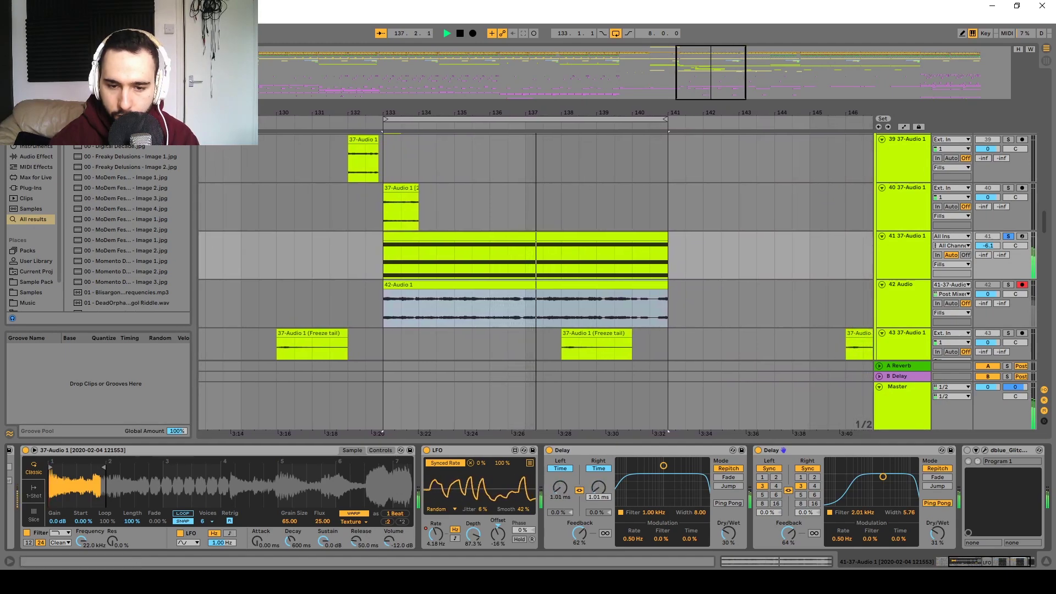
key(space)
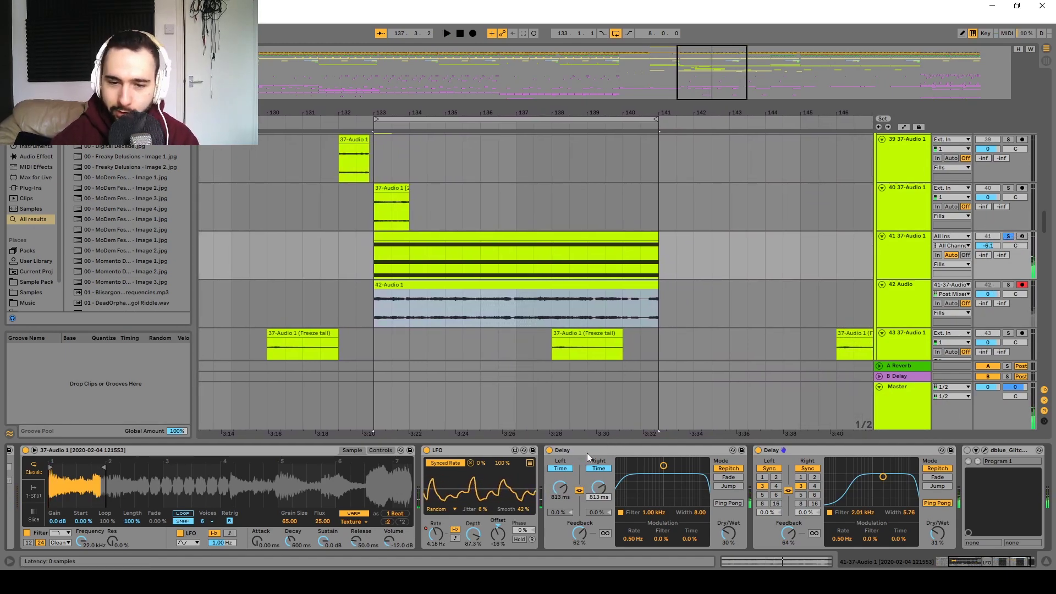
click(758, 450)
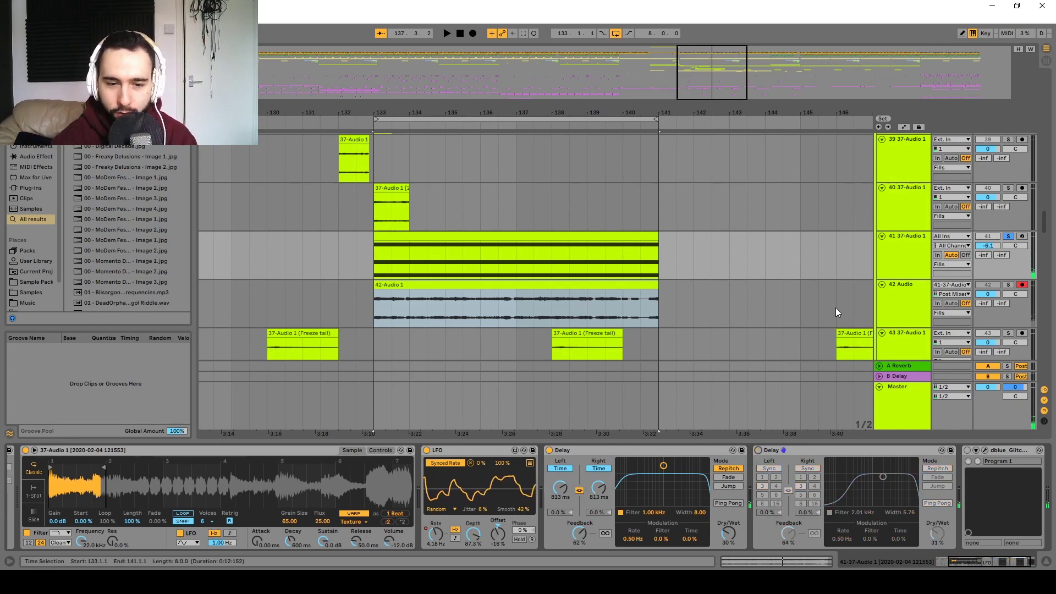
- Solo track 42 and audition the resampled recording to find a usable section
click(907, 302)
key(space)
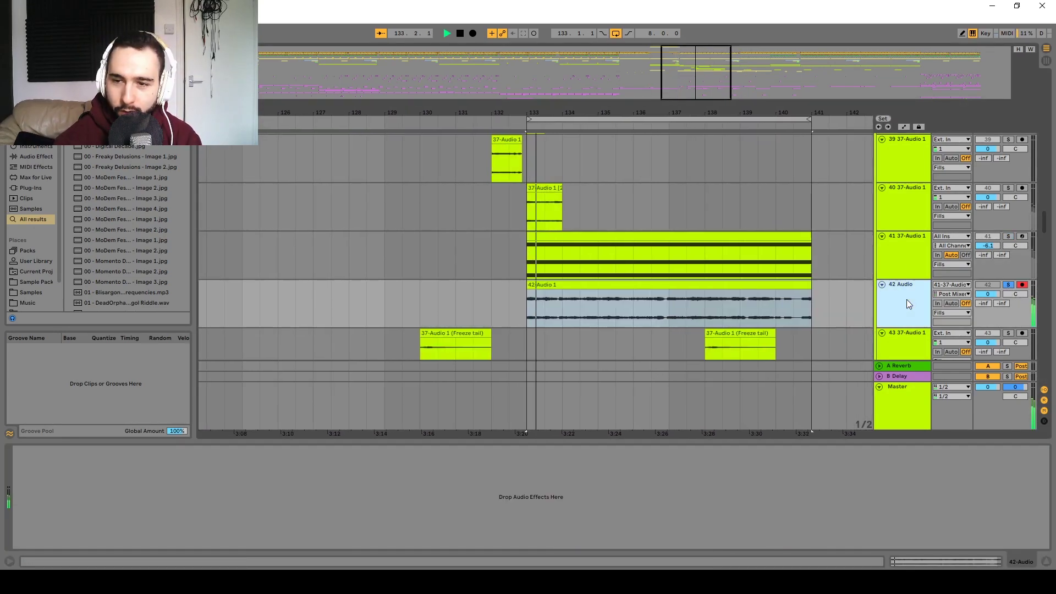
click(629, 321)
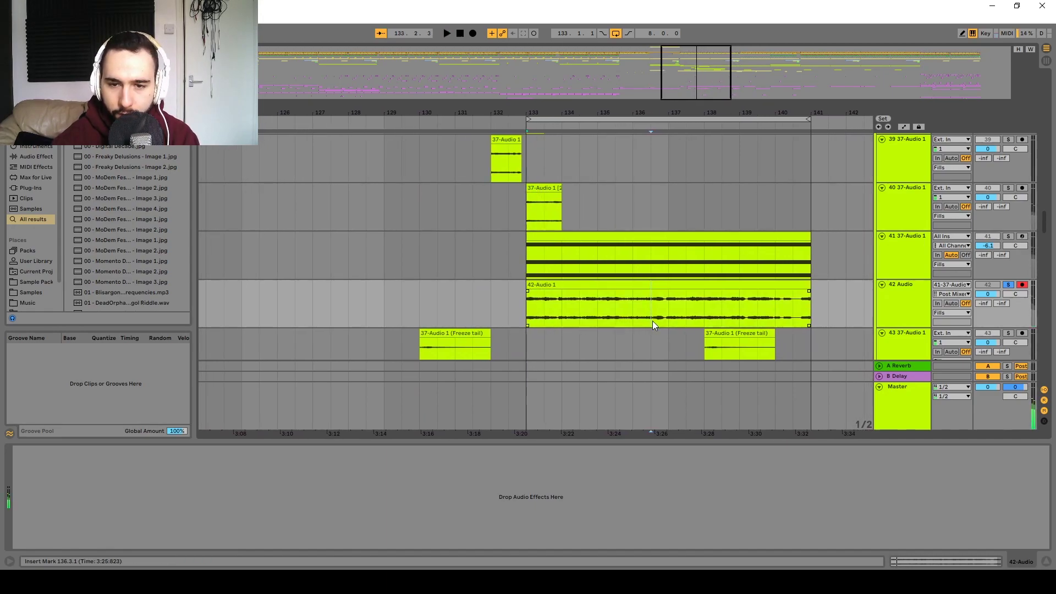
key(space)
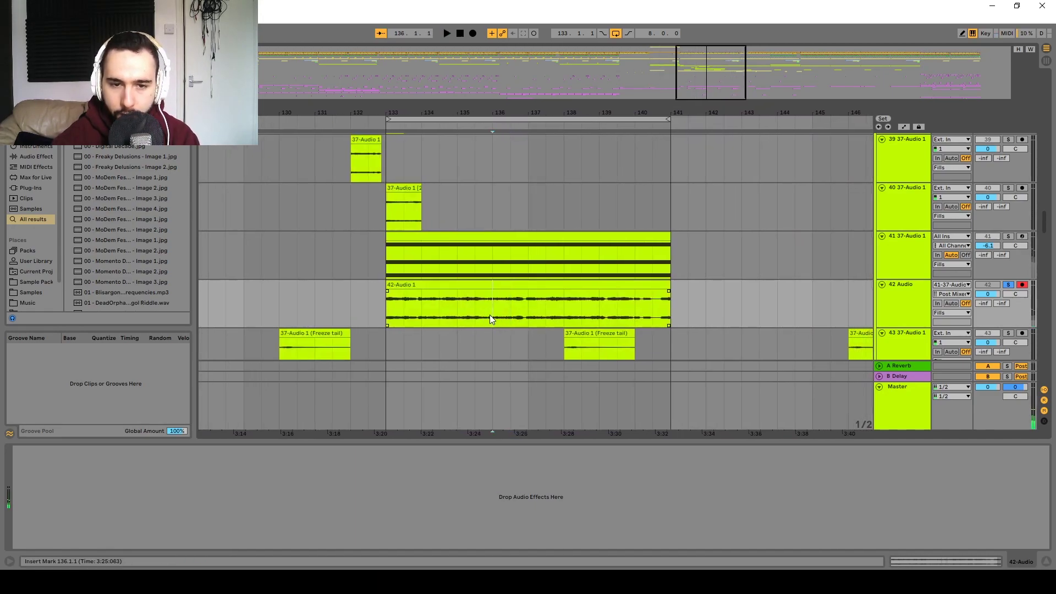
- Trim the recorded clip on track 42 down to the single bar starting at 136 and unsolo the track
drag(491, 319, 387, 302)
key(Delete)
click(535, 317)
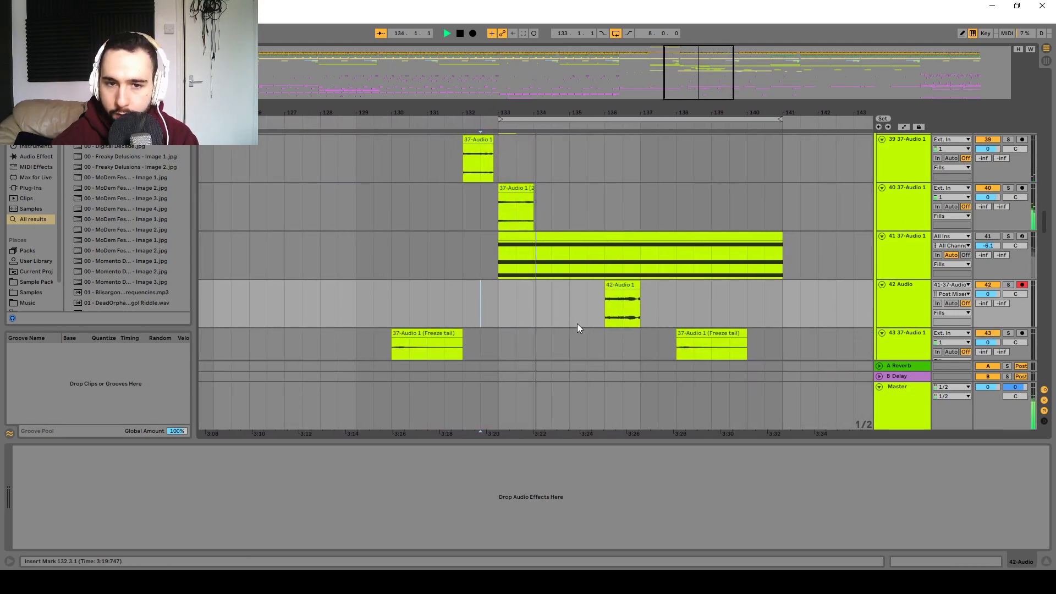
- Audition the short slices at bar 133 on tracks 40 and 38 together with the resampled clip
click(484, 187)
key(space)
key(space)
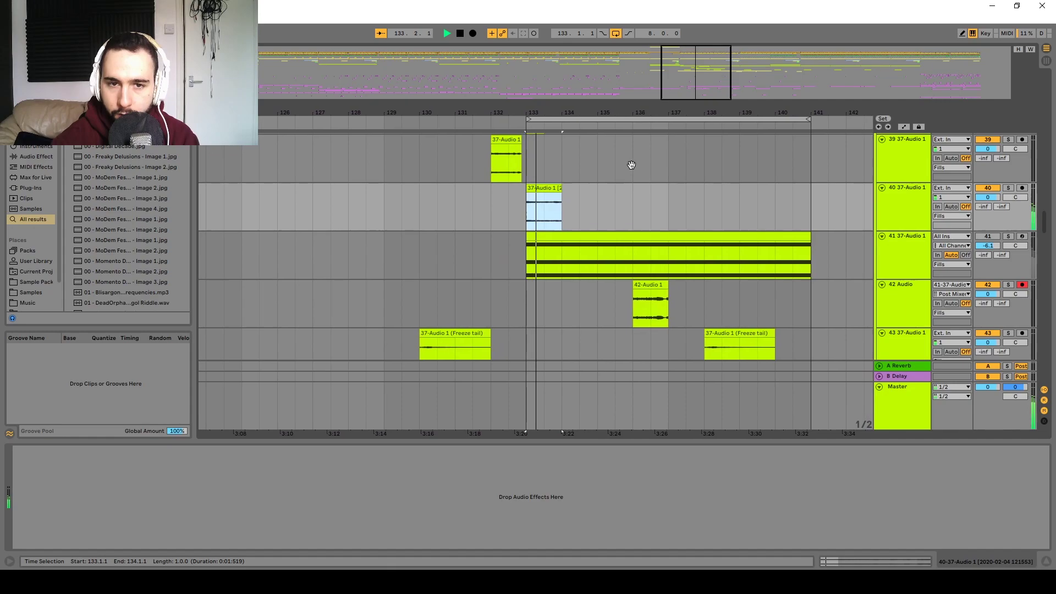
drag(632, 165, 589, 263)
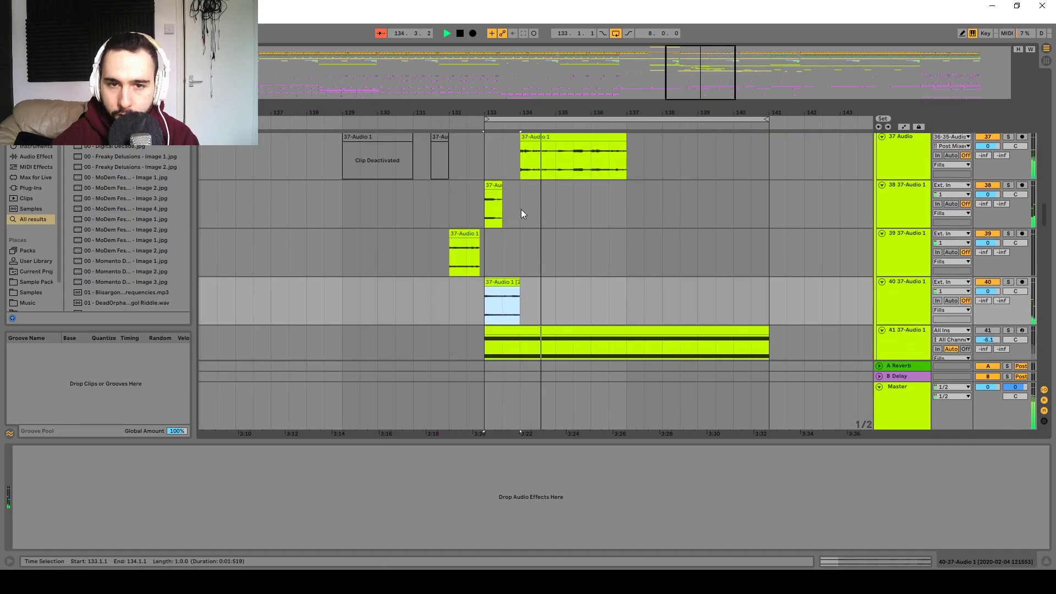
click(493, 186)
key(space)
- Add a Delay to track 40 and enable its Ping Pong mode during playback
click(899, 303)
key(ctrl+f)
text(de)
key(Down)
key(Return)
key(space)
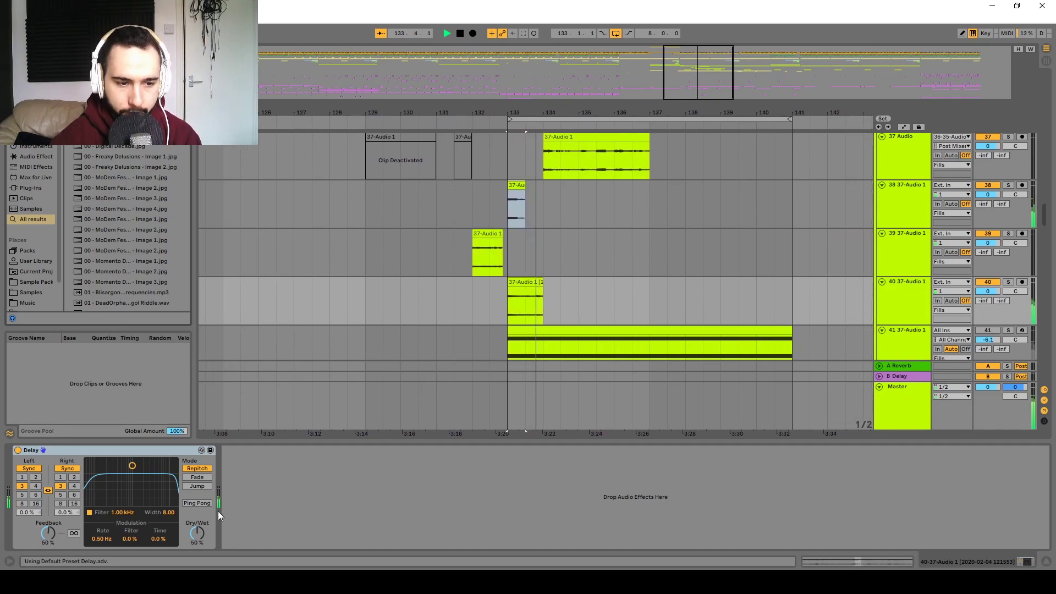
click(197, 503)
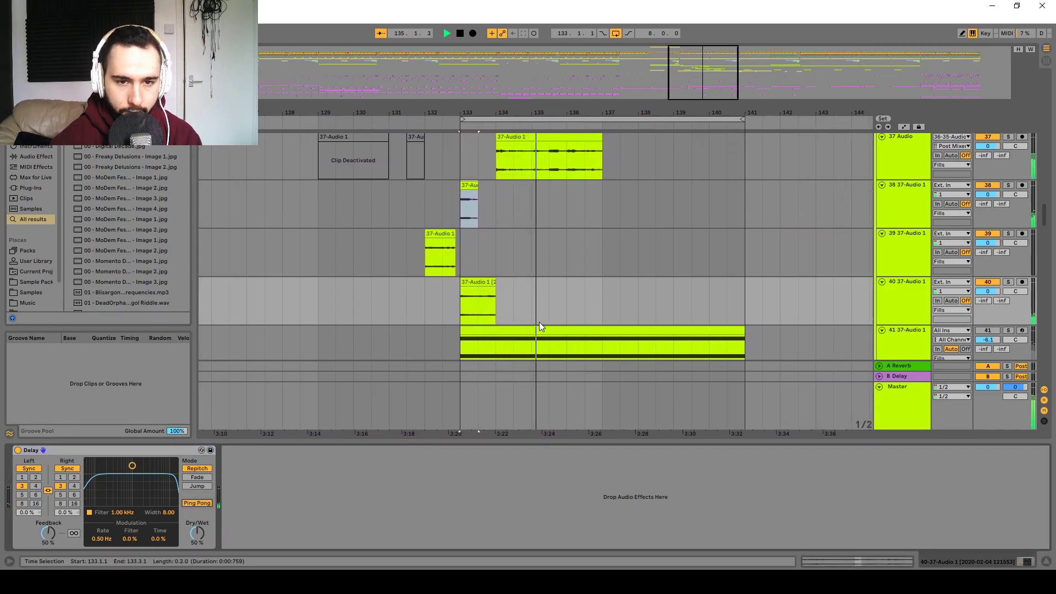
- Add a Reverb after the Delay on track 40 with size 4.20 and a decay time of about 10 s
drag(540, 321, 500, 260)
key(space)
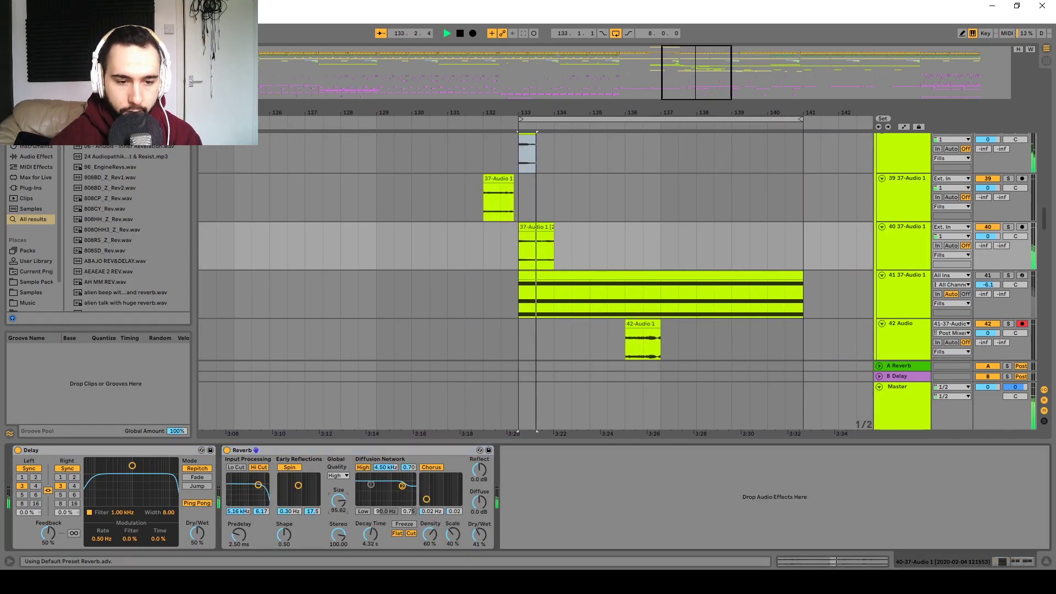
click(340, 504)
drag(370, 534, 370, 511)
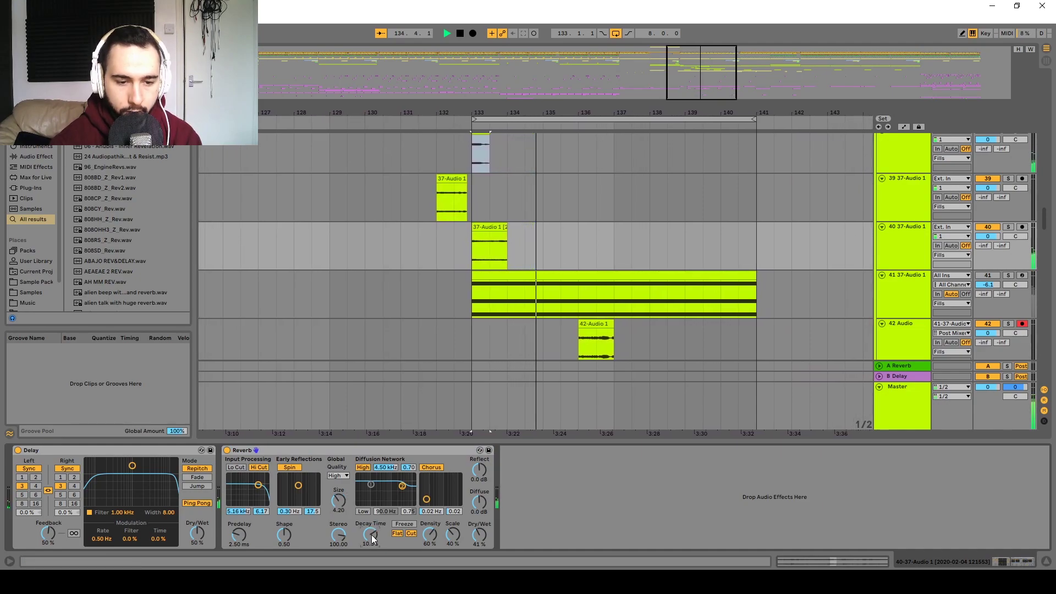
- Move the one-bar clip on track 42 to bar 134 and play the arrangement from bar 133
drag(515, 259, 502, 195)
mouse_move(568, 259)
mouse_down()
mouse_move(652, 259)
mouse_move(577, 258)
mouse_up()
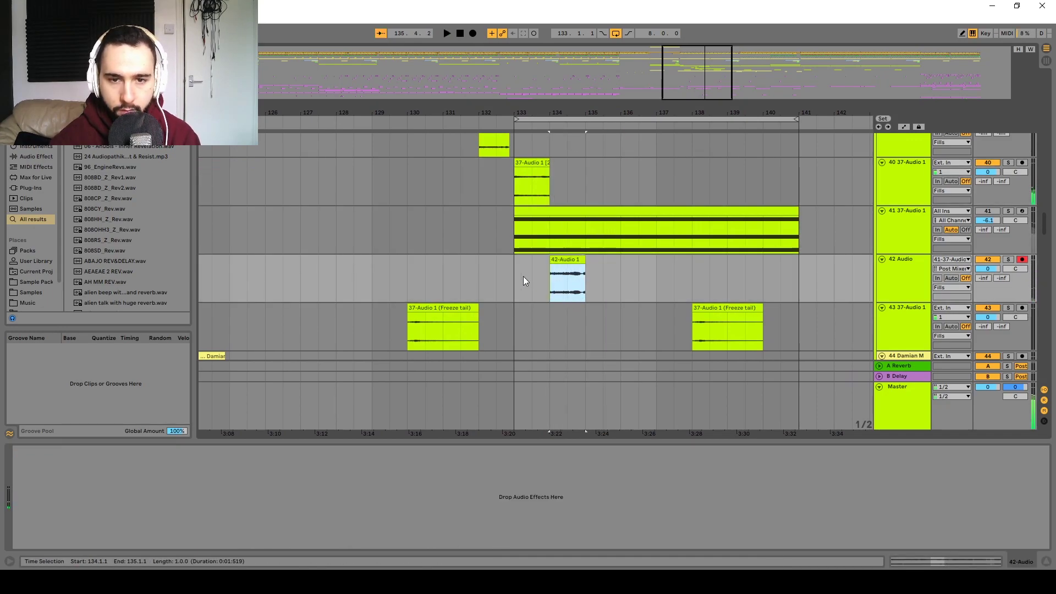
click(509, 285)
scroll(620, 282, up, 2)
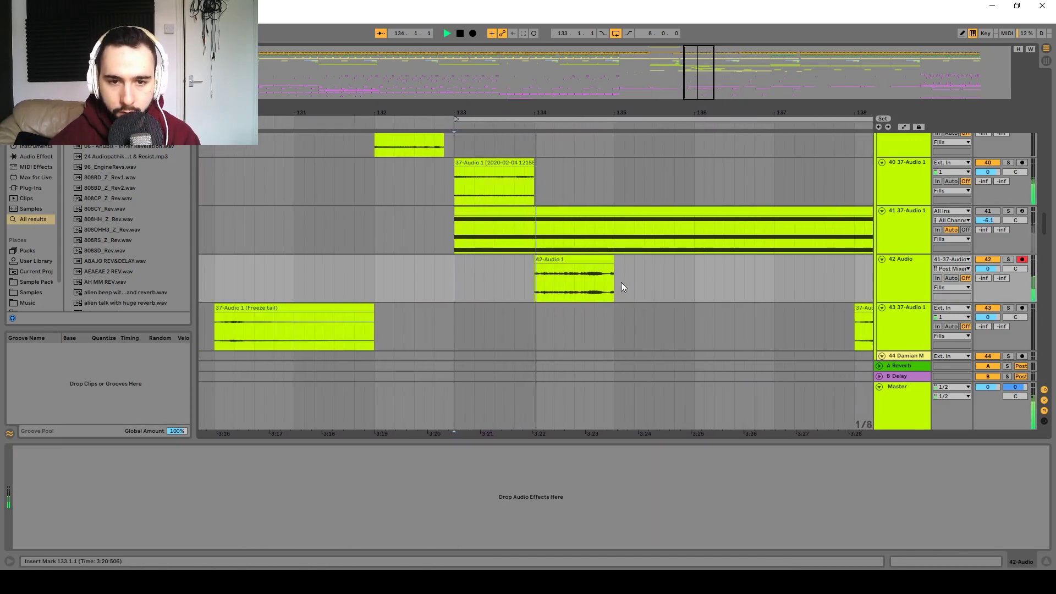
- Shorten the clip on track 42 to end at 134.3.3 and play the arrangement from bar 133
key(space)
click(484, 297)
key(space)
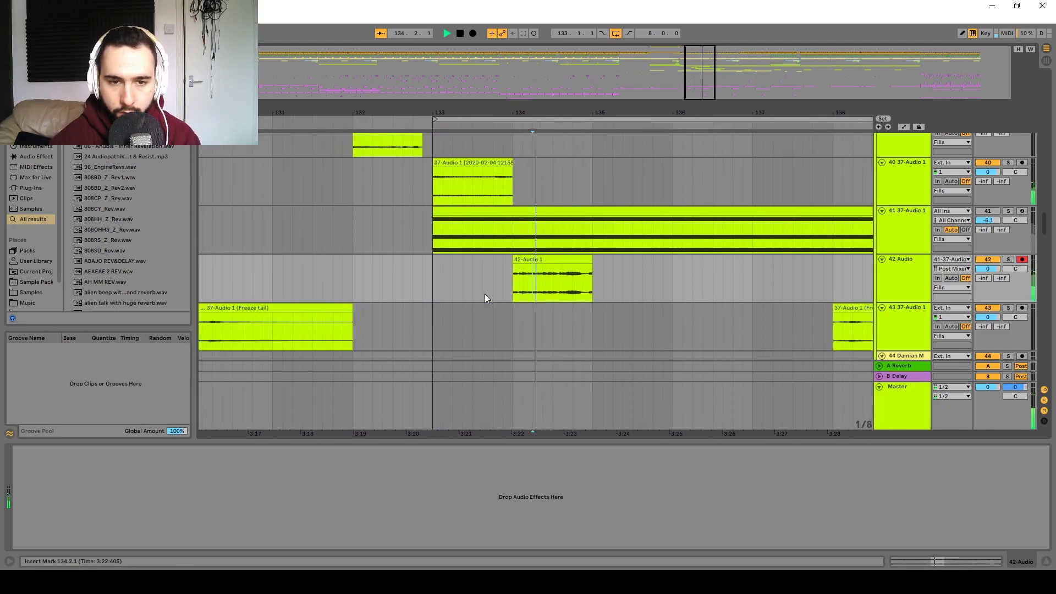
drag(463, 292, 501, 268)
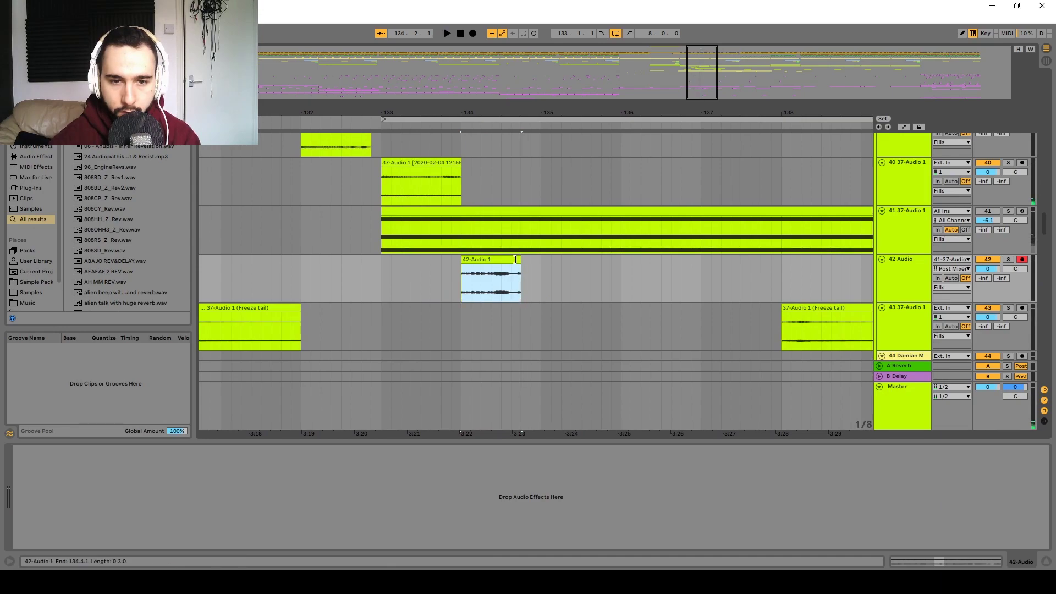
click(382, 281)
key(space)
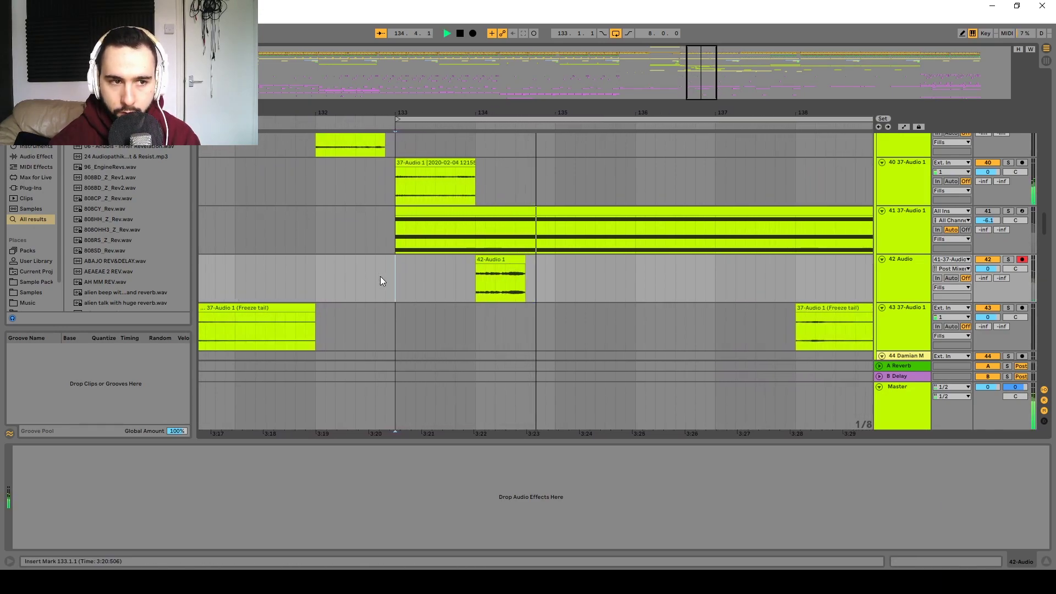
key(space)
key(space)
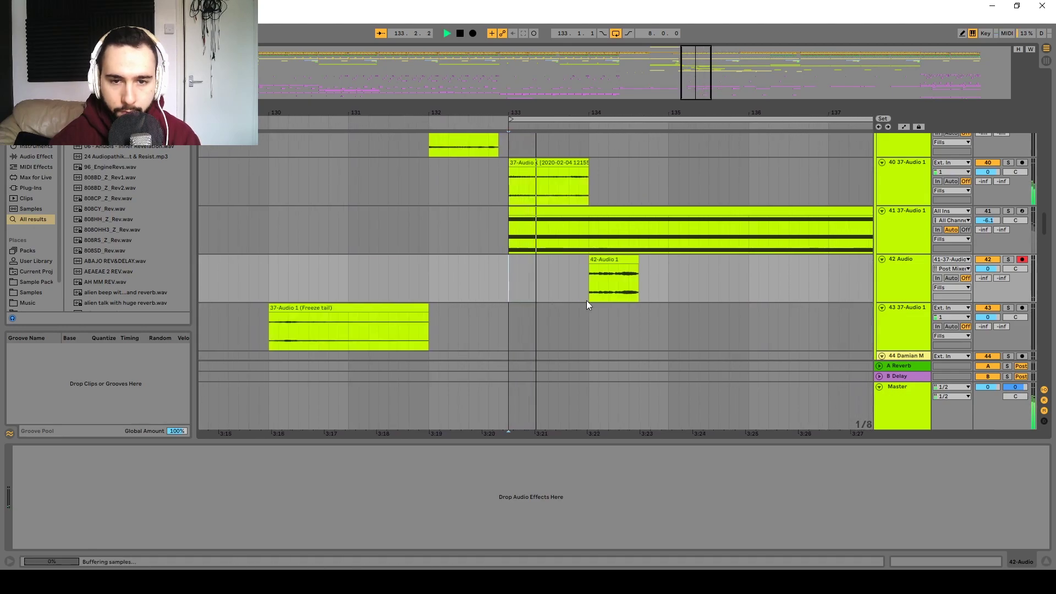
- Move the part of the track 42 clip after 134.1.3 to 134.2.3, duplicate the remaining short slice directly after itself, and audition them
scroll(590, 301, up, 4)
scroll(593, 298, down, 2)
key(space)
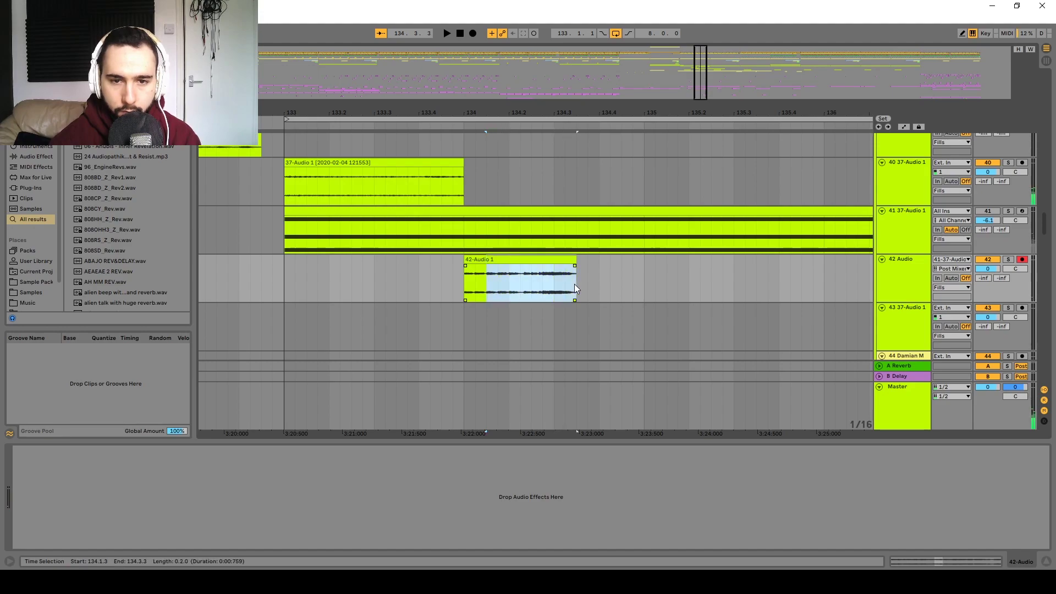
drag(559, 270, 600, 274)
click(474, 260)
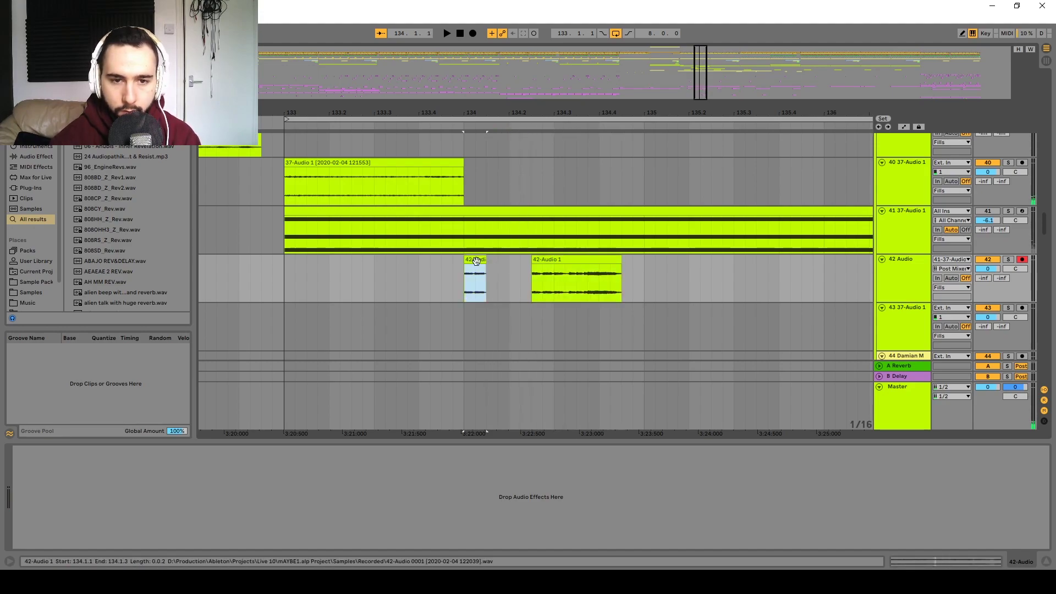
key(space)
key(space)
key(ctrl+d)
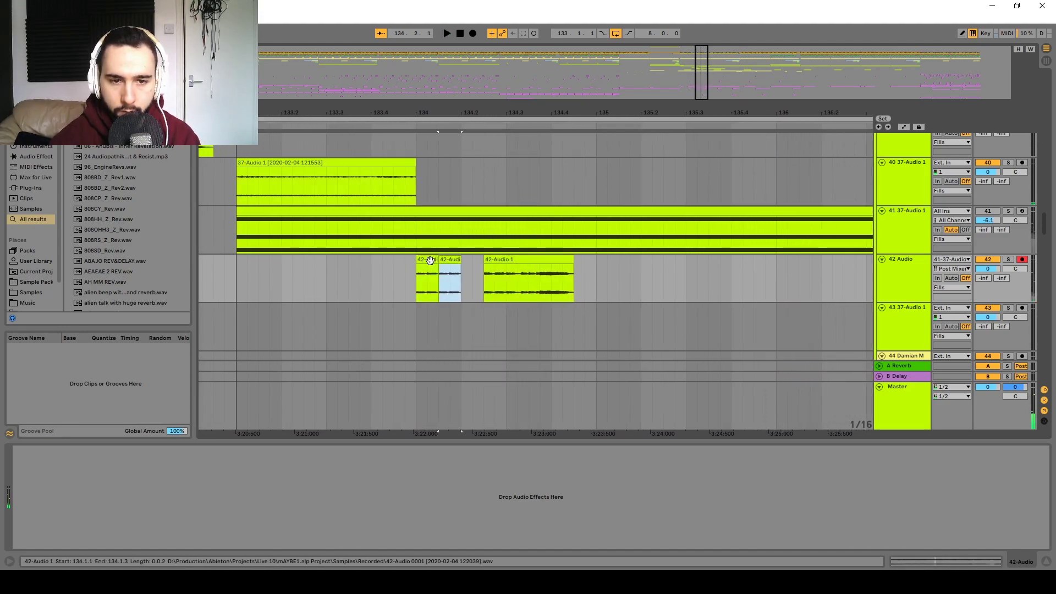
key(space)
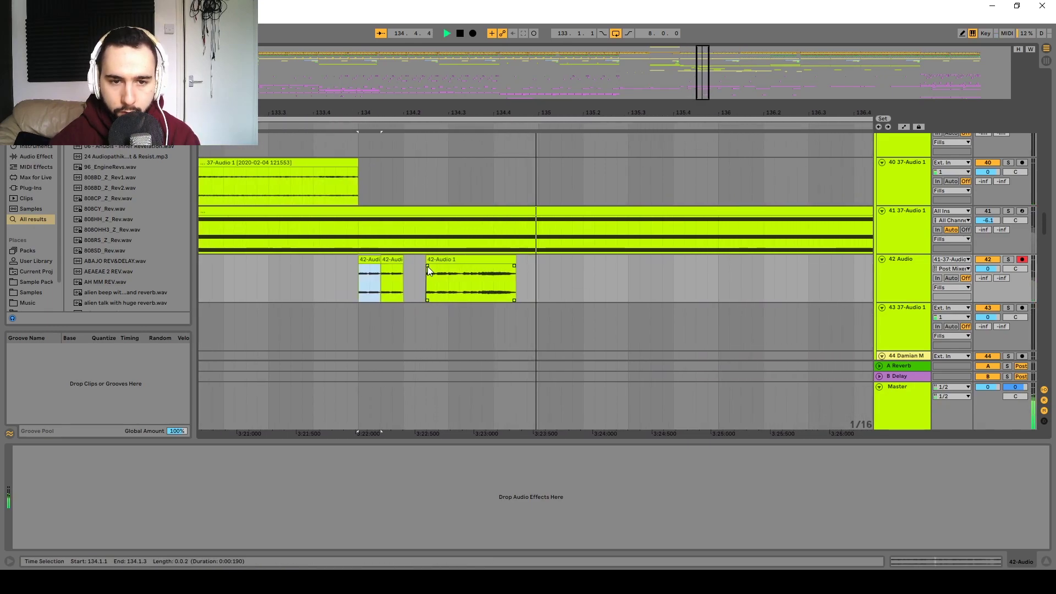
- Cut the last slice on track 42 back to end at 134.4.2 and play the arrangement from bar 133
key(minus)
scroll(432, 278, down, 2)
key(space)
key(space)
scroll(539, 295, up, 4)
drag(569, 293, 549, 290)
key(space)
key(Delete)
click(498, 259)
key(space)
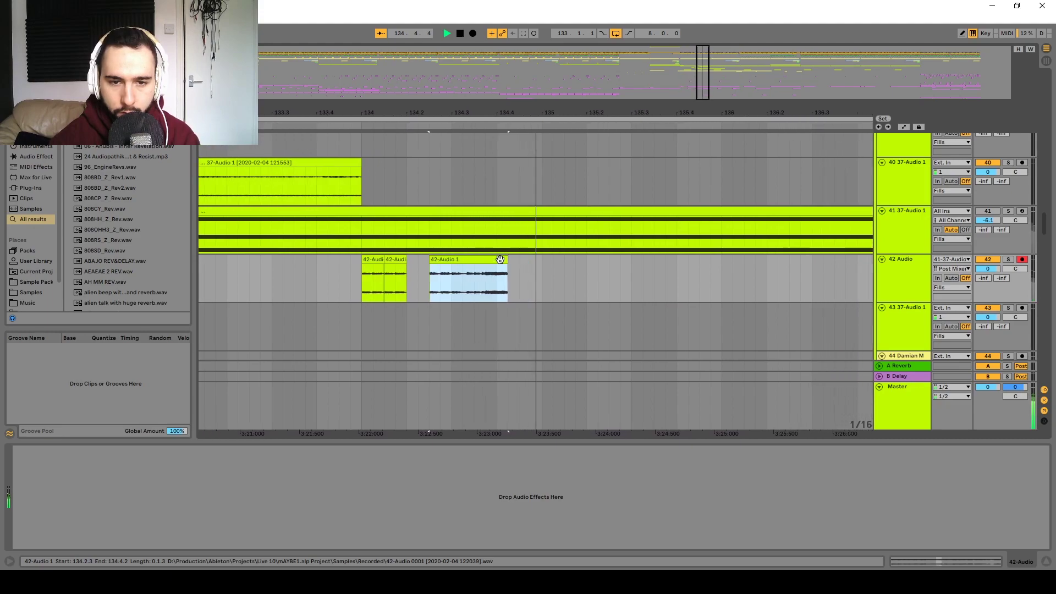
scroll(472, 277, down, 2)
key(space)
click(330, 280)
key(space)
scroll(618, 284, up, 2)
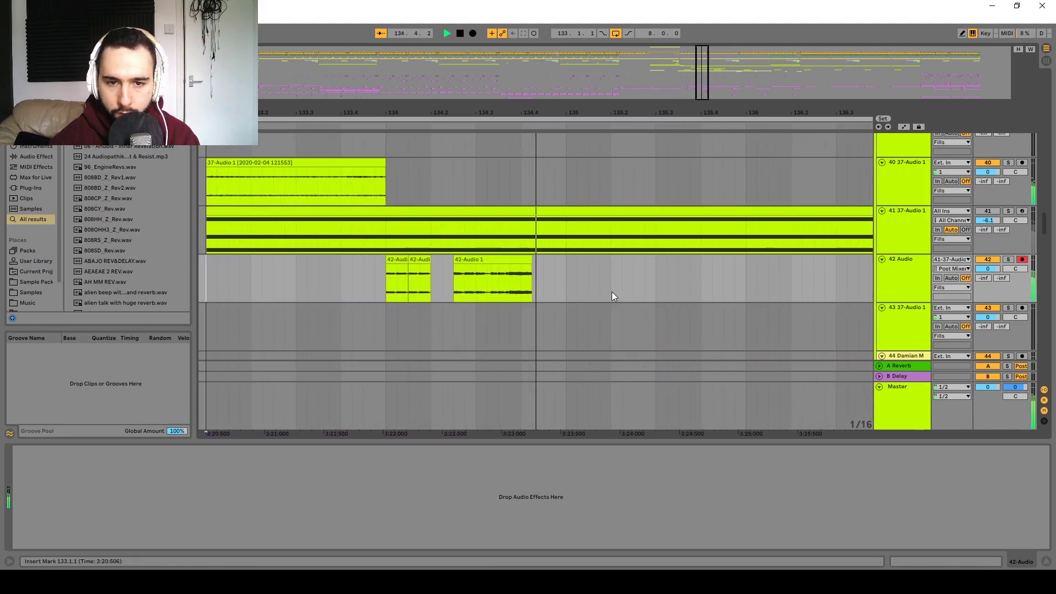
- Trim another sixteenth note off the end of the last slice on track 42 and audition it from bar 133
key(space)
drag(464, 294, 474, 294)
key(Delete)
scroll(473, 288, down, 4)
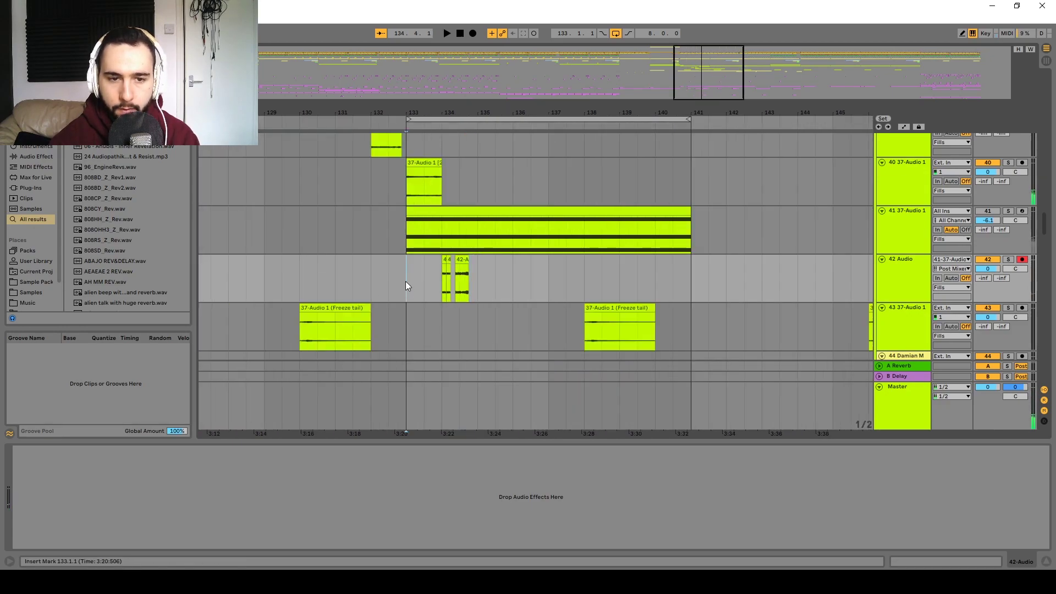
click(406, 285)
key(space)
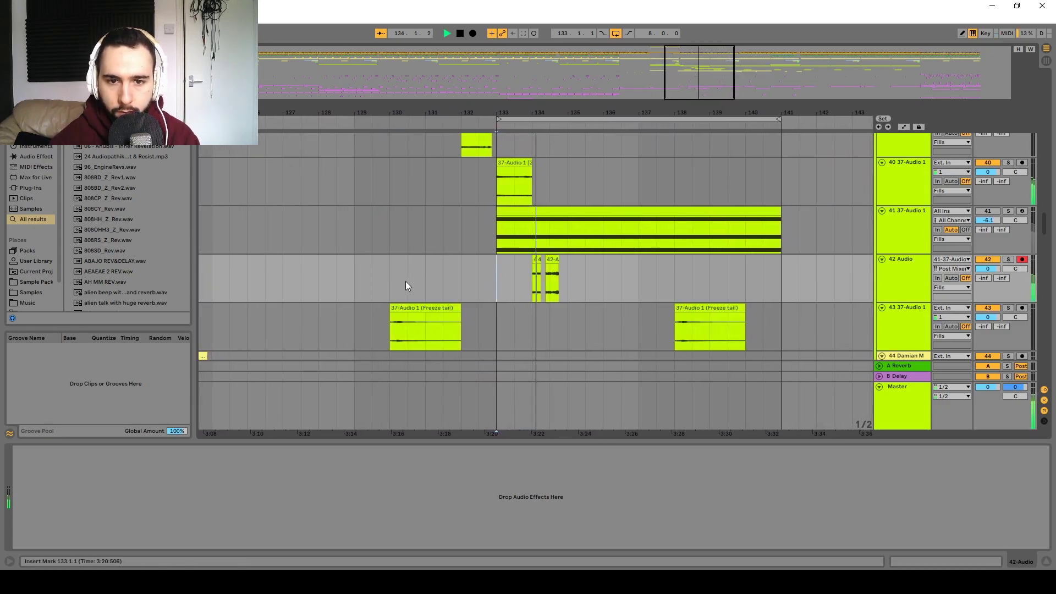
key(space)
- Add a Delay to track 42, automate its Dry/Wet up to about 82% over the last slice, and audition it
click(917, 281)
scroll(508, 292, up, 3)
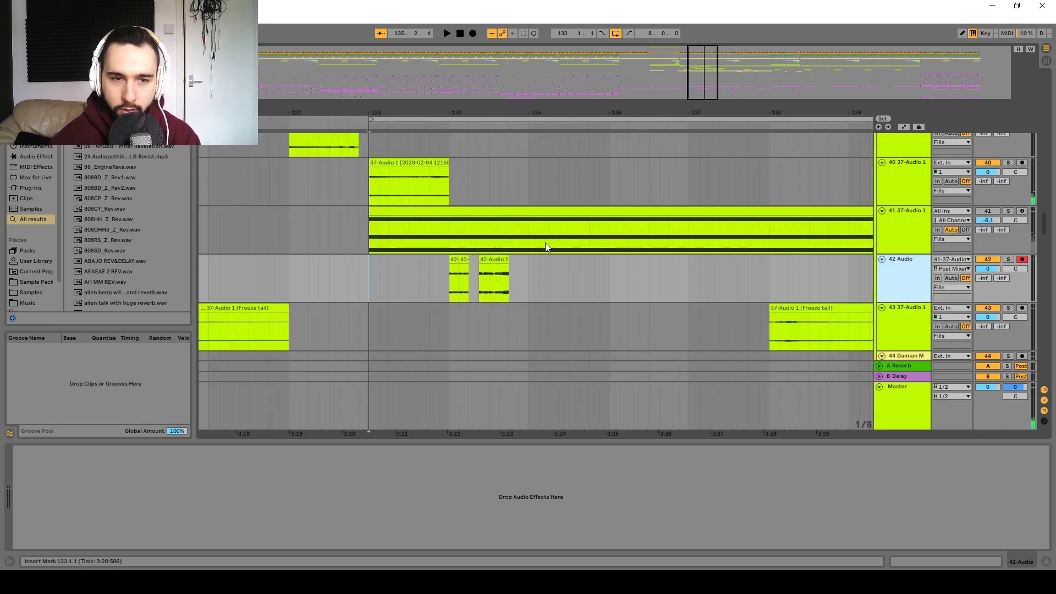
key(ctrl+f)
text(del)
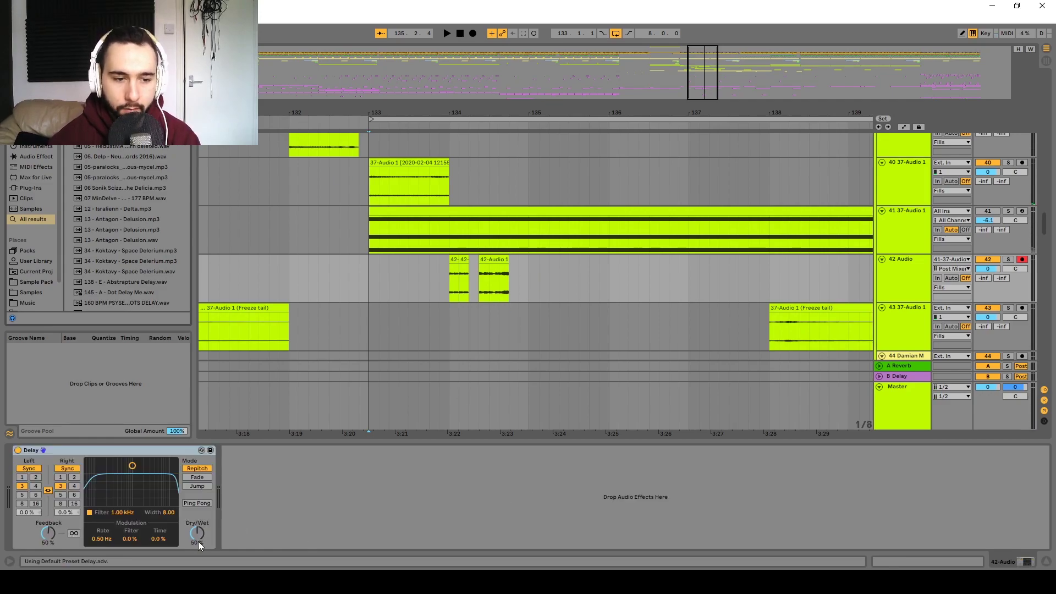
click(973, 36)
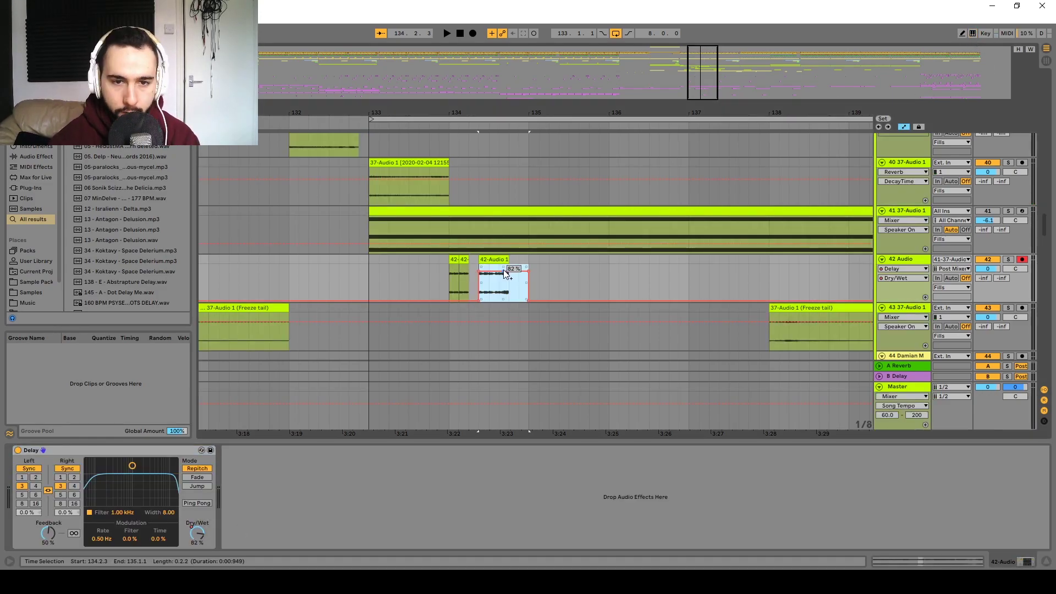
key(space)
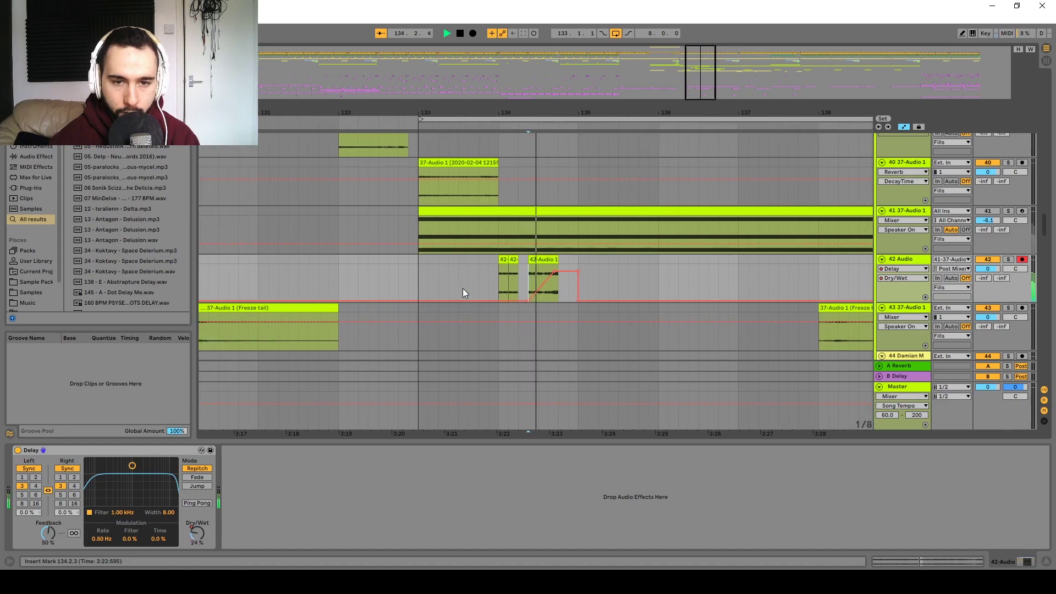
key(space)
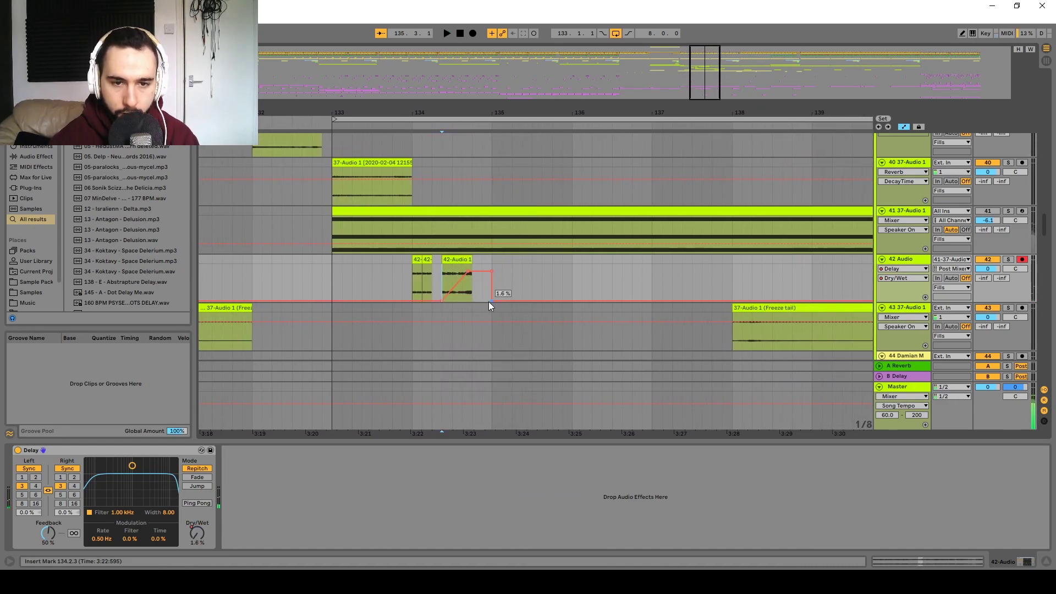
- Stretch the fall of track 42's Delay Dry/Wet automation out to about bar 137 and play from bar 134
drag(493, 301, 662, 301)
key(space)
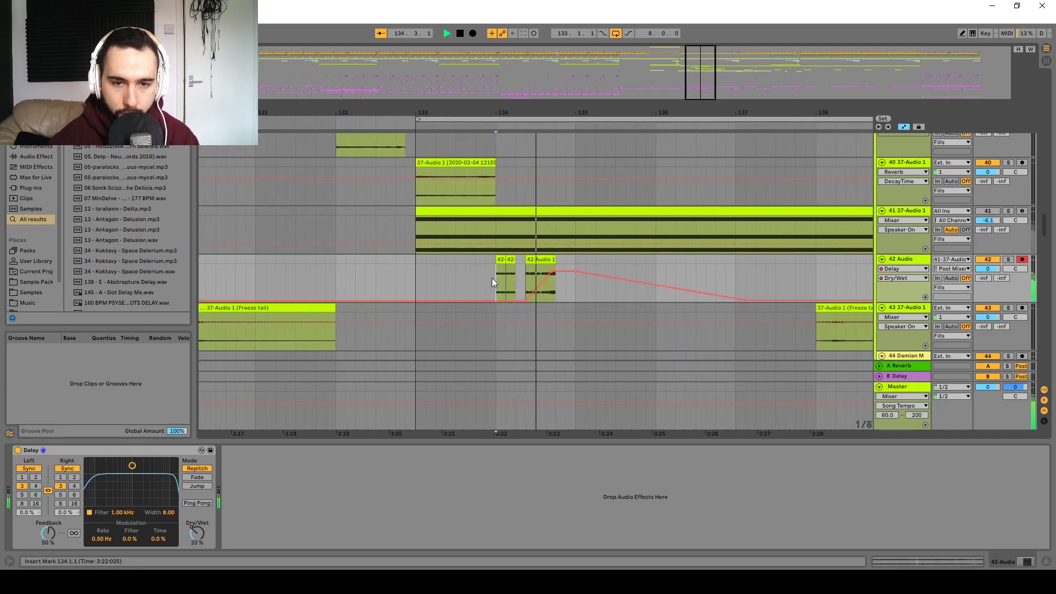
key(space)
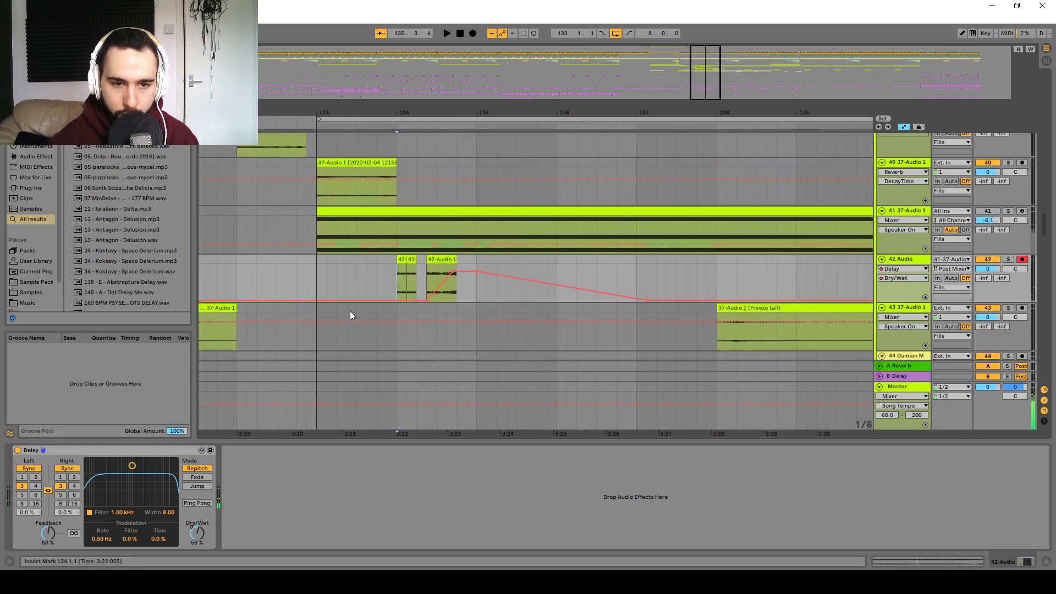
key(space)
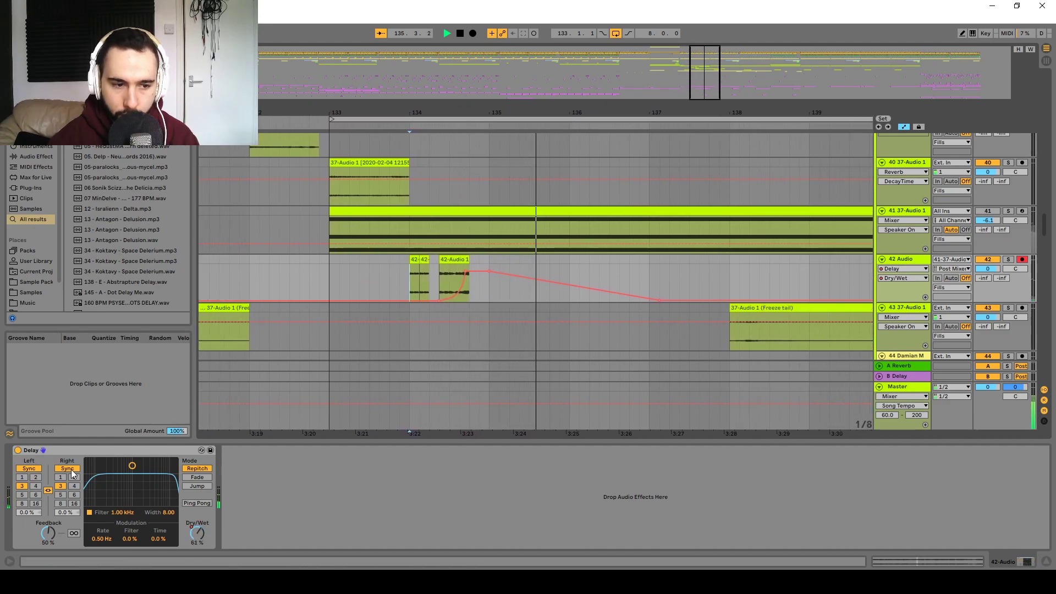
- Set track 42's synced Delay time to 4 sixteenths on both channels, audition it, and hide the automation lanes
key(space)
click(74, 486)
key(space)
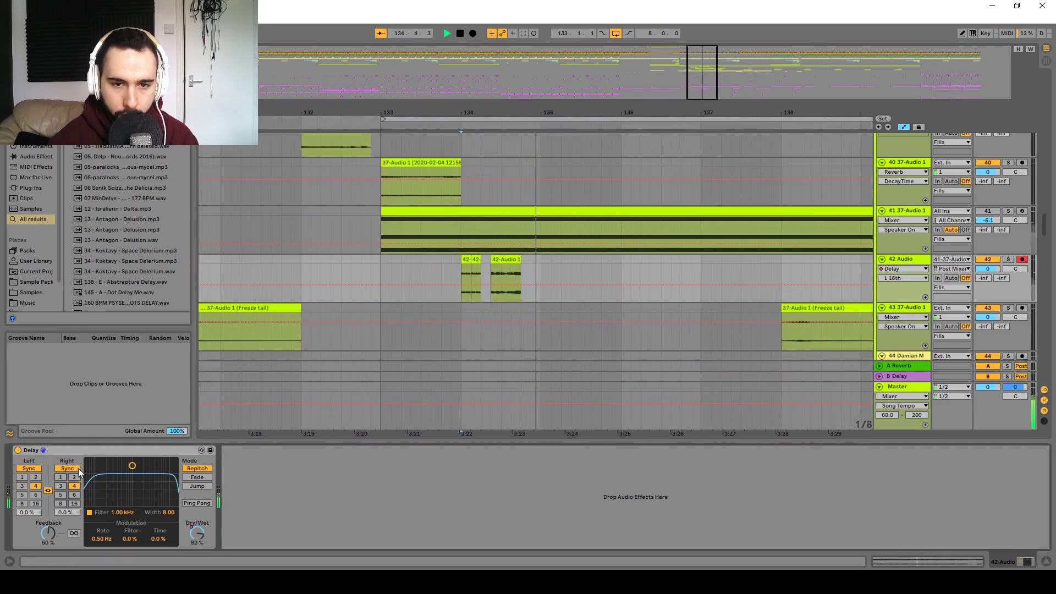
key(space)
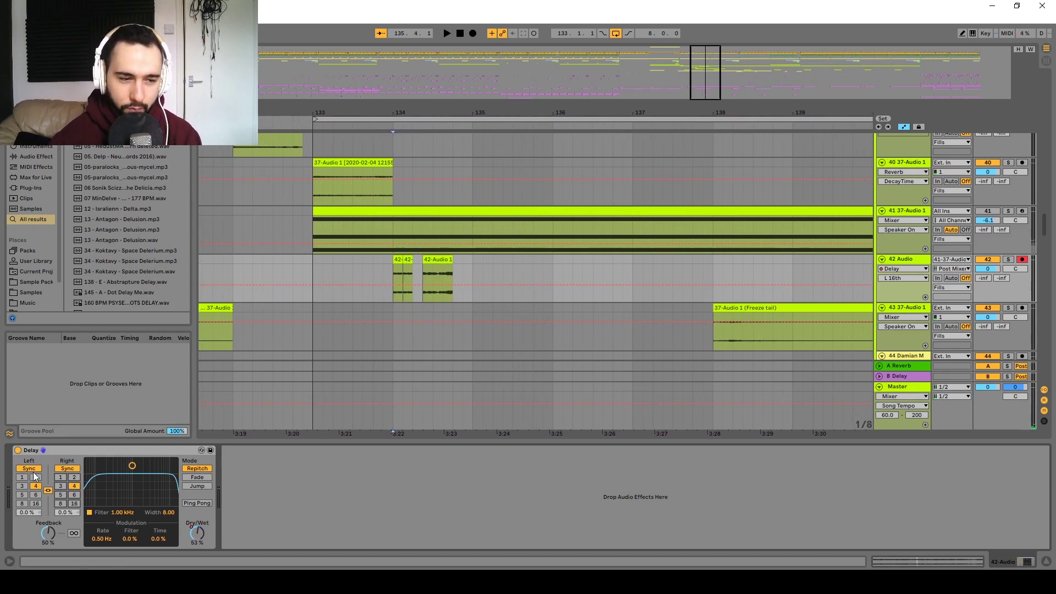
scroll(433, 220, down, 3)
key(a)
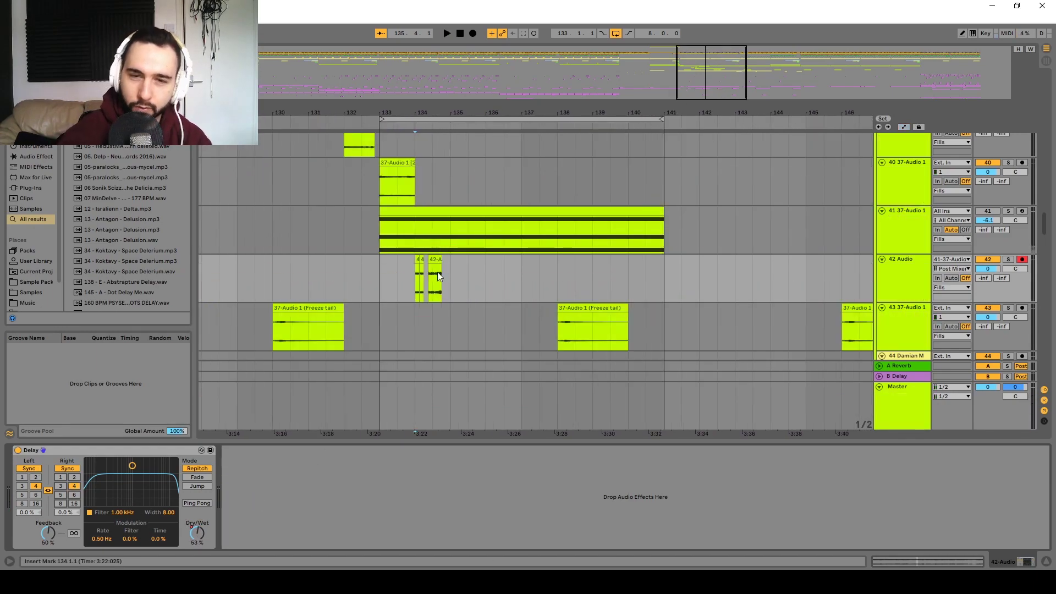
- Look over the resampled clips and short slices arranged on tracks 37 to 43
drag(441, 194, 494, 303)
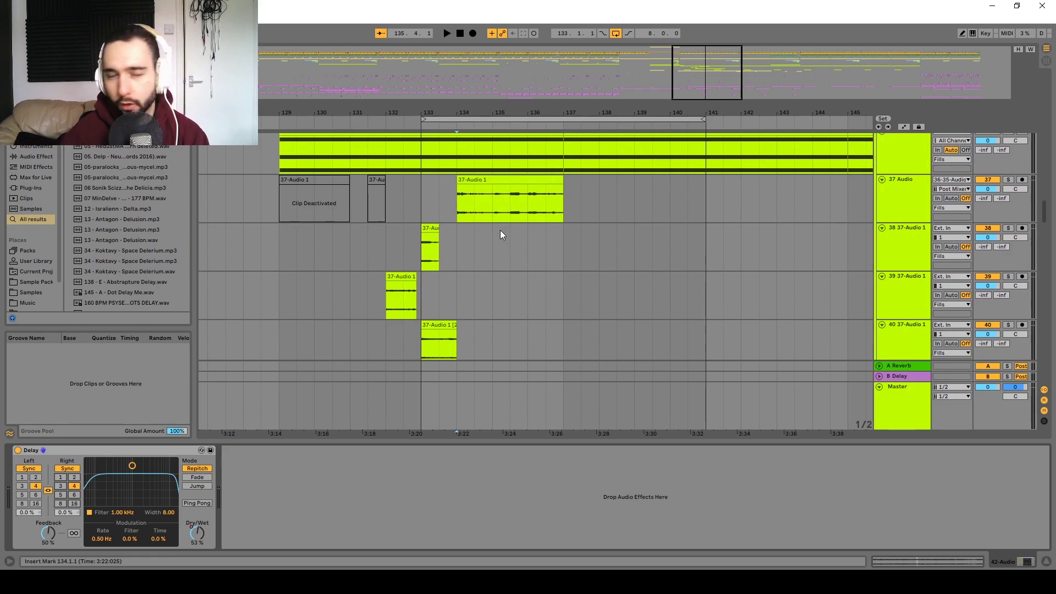
drag(500, 230, 511, 200)
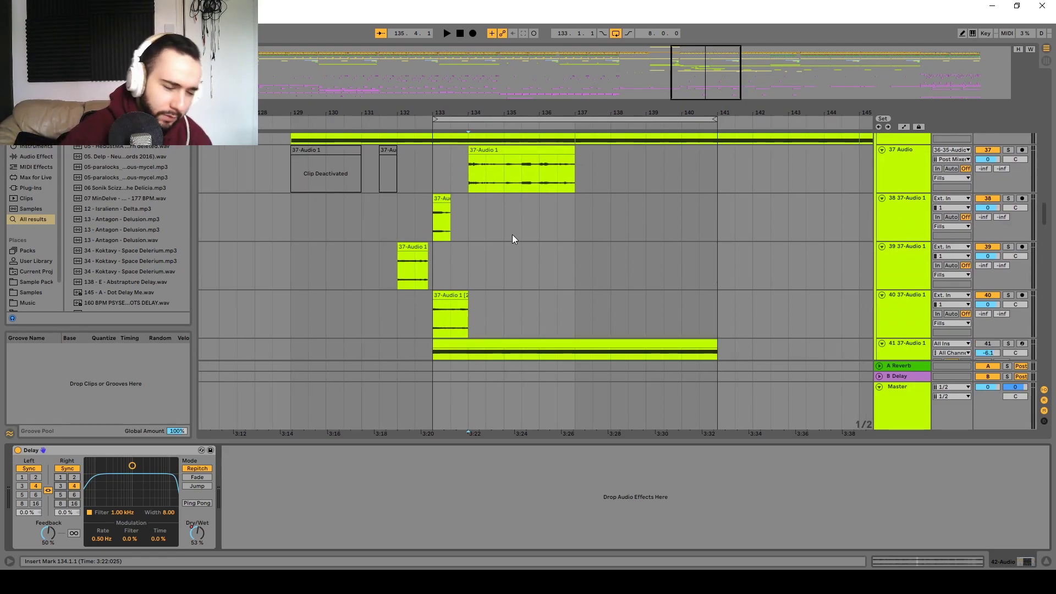
scroll(519, 248, down, 2)
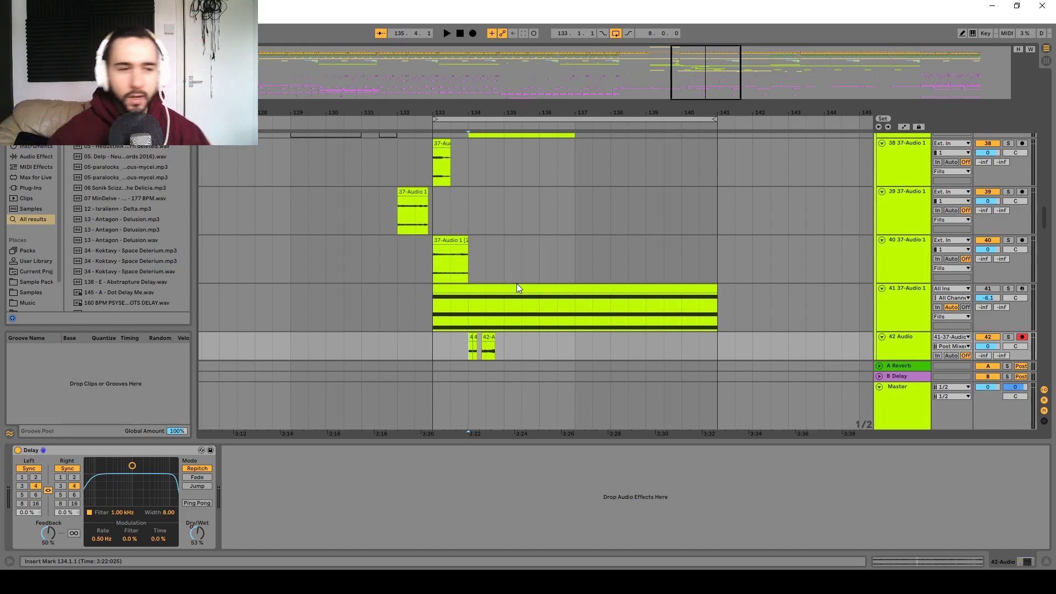
scroll(516, 288, down, 5)
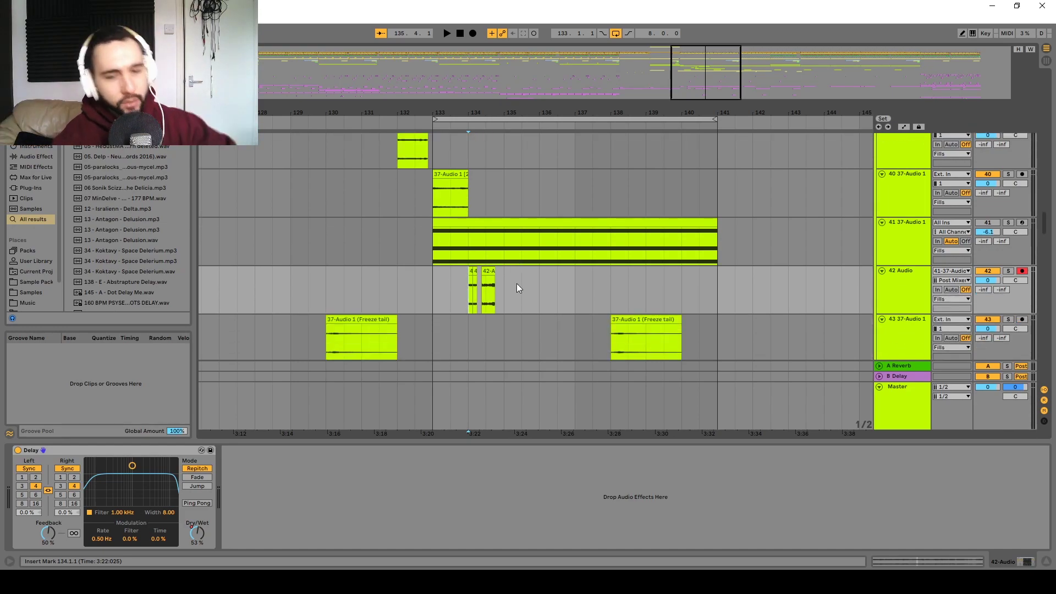
scroll(516, 284, up, 3)
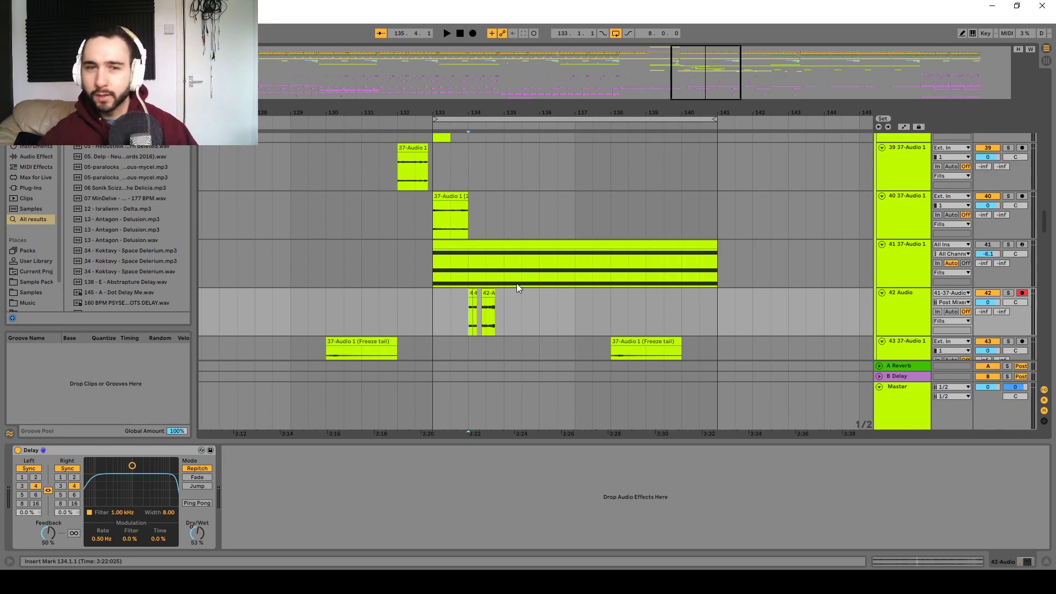
scroll(516, 282, up, 2)
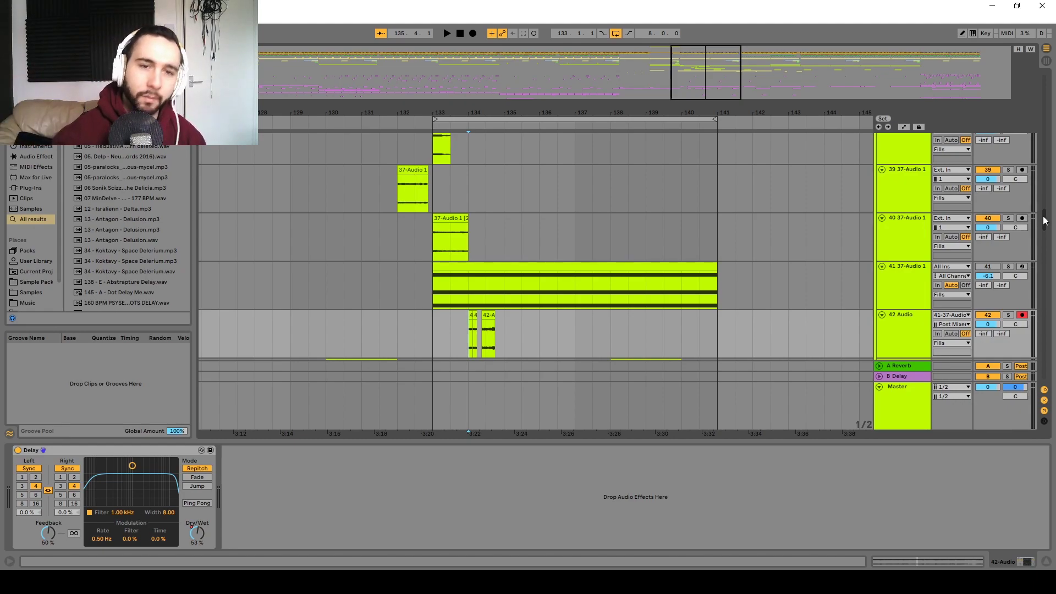
scroll(623, 289, up, 3)
scroll(623, 290, down, 3)
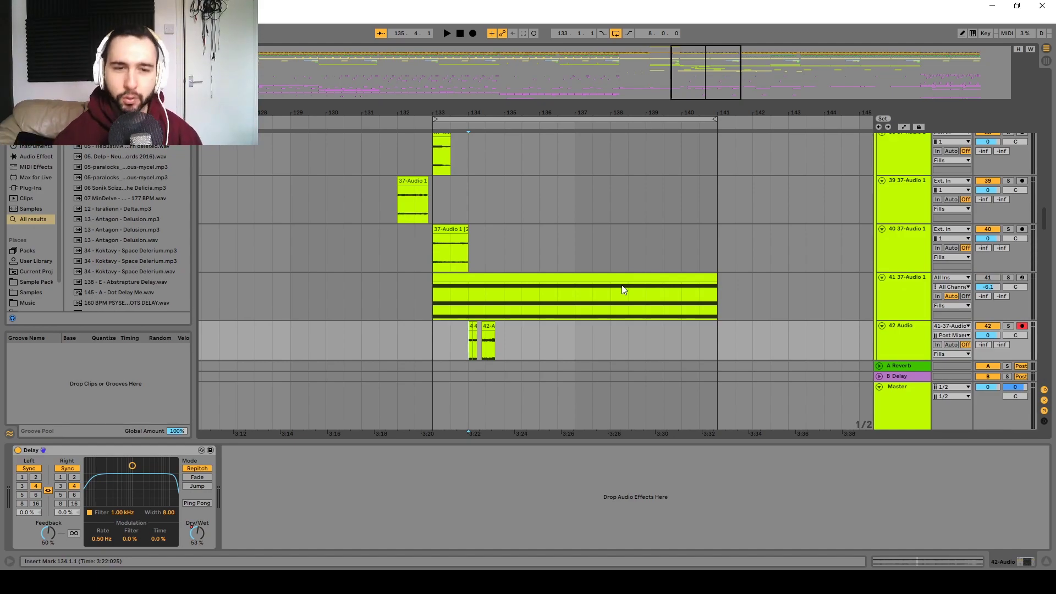
scroll(608, 308, down, 3)
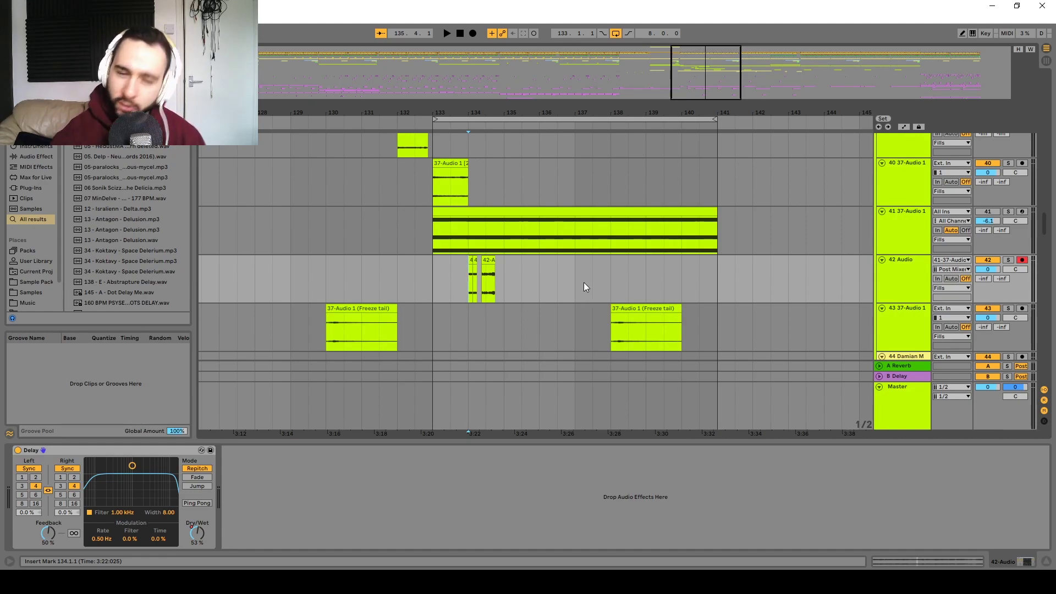
scroll(578, 271, up, 2)
scroll(578, 270, down, 1)
- Turn off the arrangement loop and play the arrangement from bar 125, following the clips on tracks 33 to 43
key(w)
click(560, 279)
key(space)
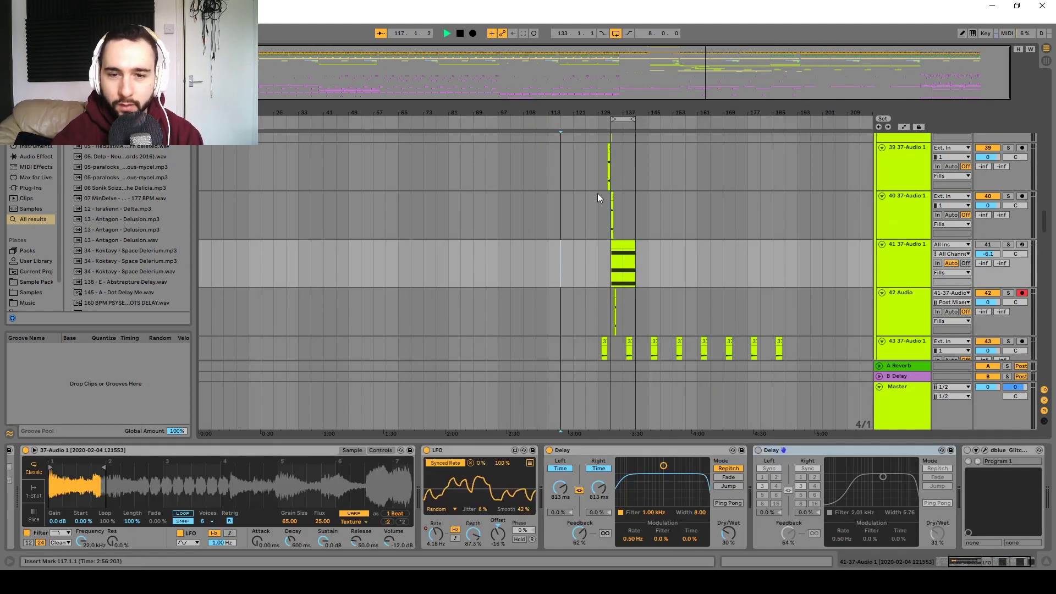
click(585, 279)
click(616, 34)
drag(615, 113, 596, 328)
drag(524, 154, 536, 301)
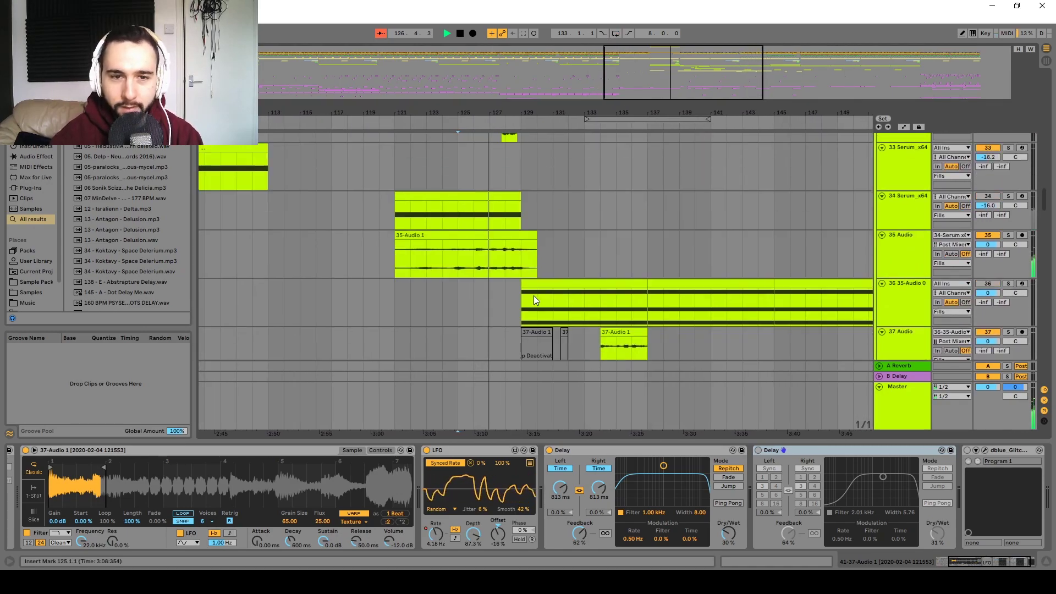
drag(620, 412, 532, 323)
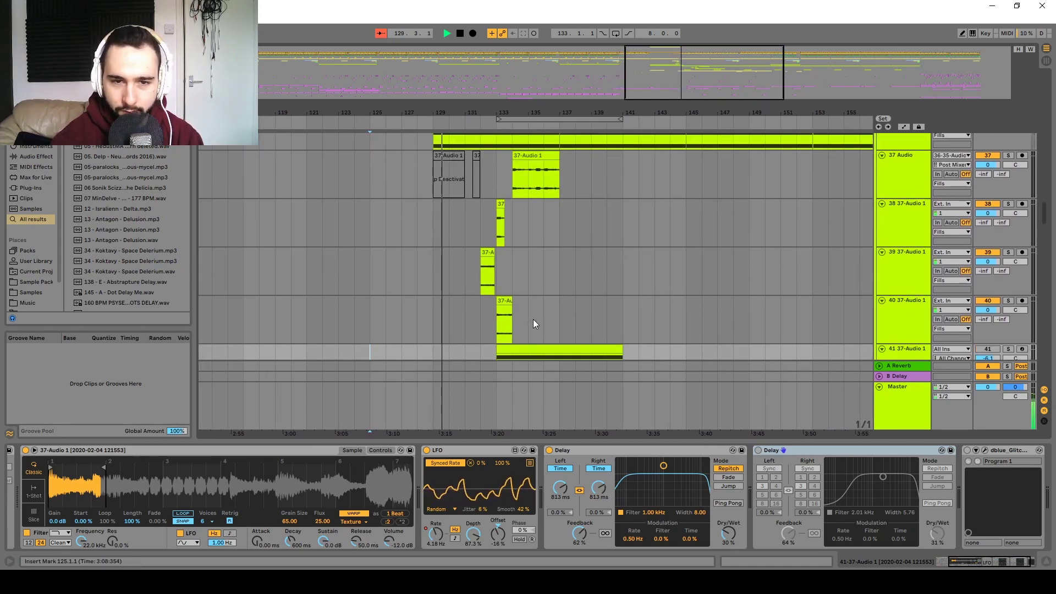
drag(559, 306, 509, 160)
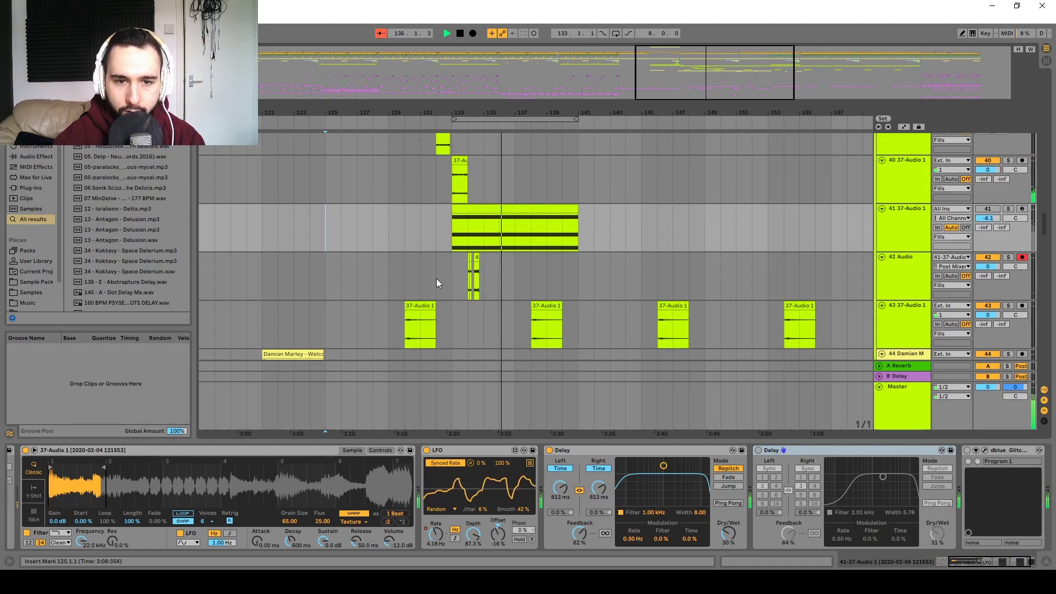
- Audition the arrangement from bar 134, following the resampled clips on tracks 37 to 41, and stop playback
scroll(541, 301, up, 3)
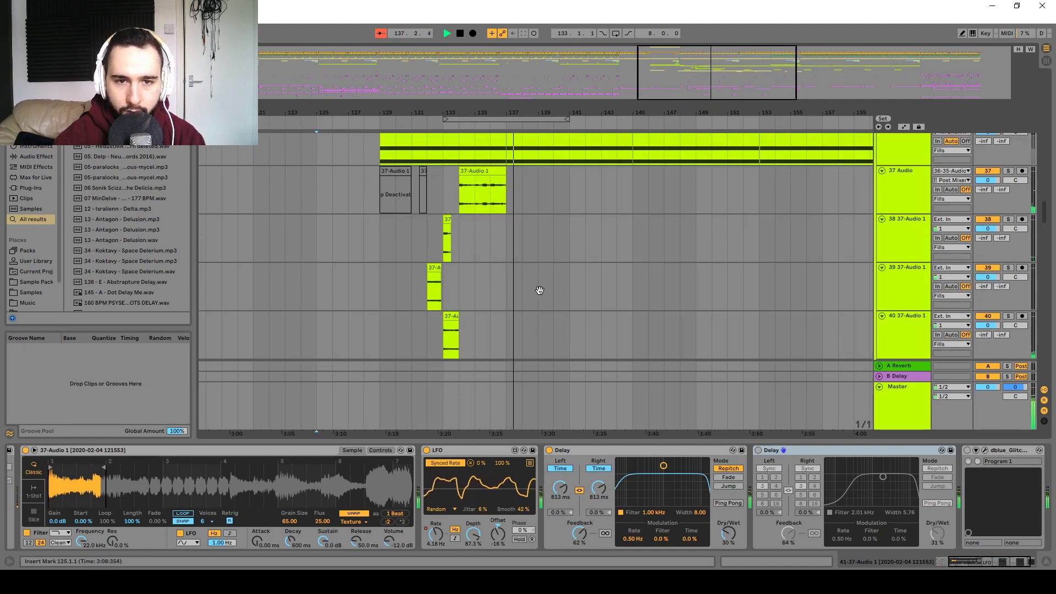
mouse_move(480, 257)
mouse_down()
mouse_move(481, 174)
mouse_move(490, 257)
mouse_up()
click(469, 193)
click(465, 191)
key(space)
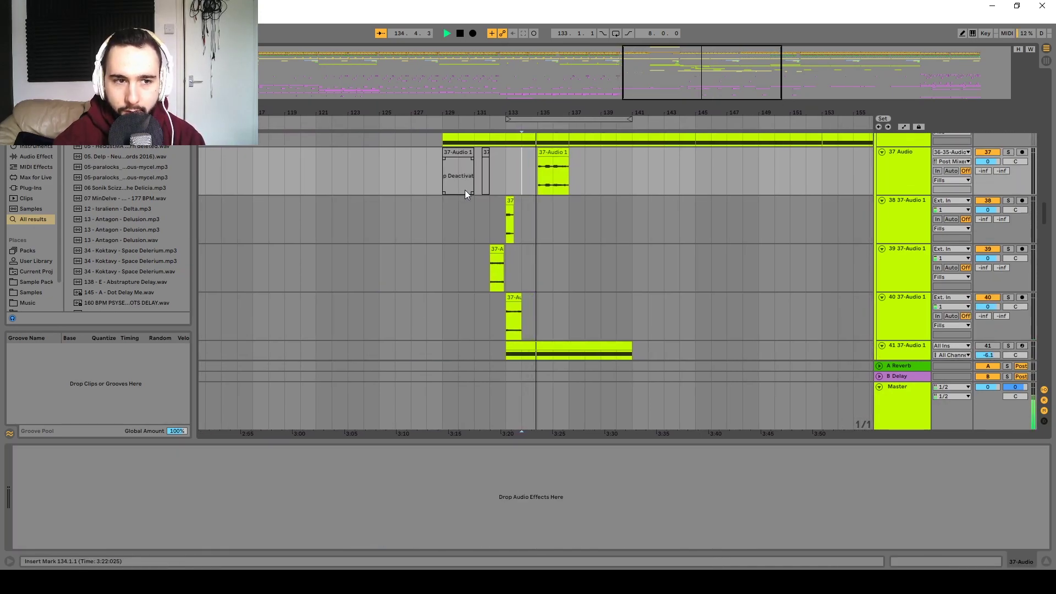
key(space)
- Audition track 42's synced Delay time at 6 sixteenths from bar 134, and set both channels to 5 sixteenths
drag(540, 160, 543, 83)
drag(637, 352, 617, 204)
click(913, 174)
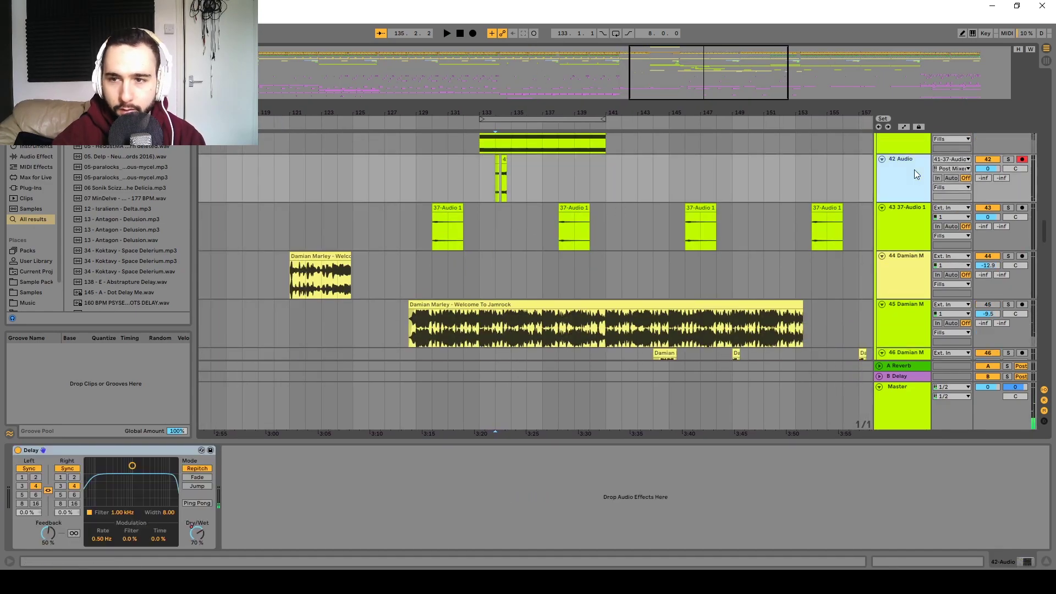
click(73, 495)
key(space)
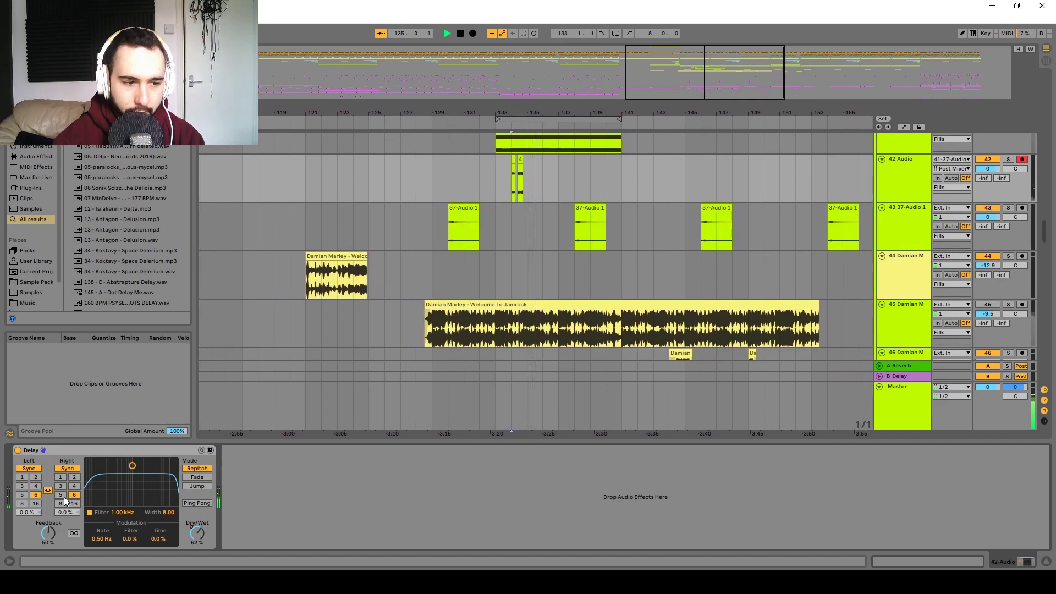
click(60, 494)
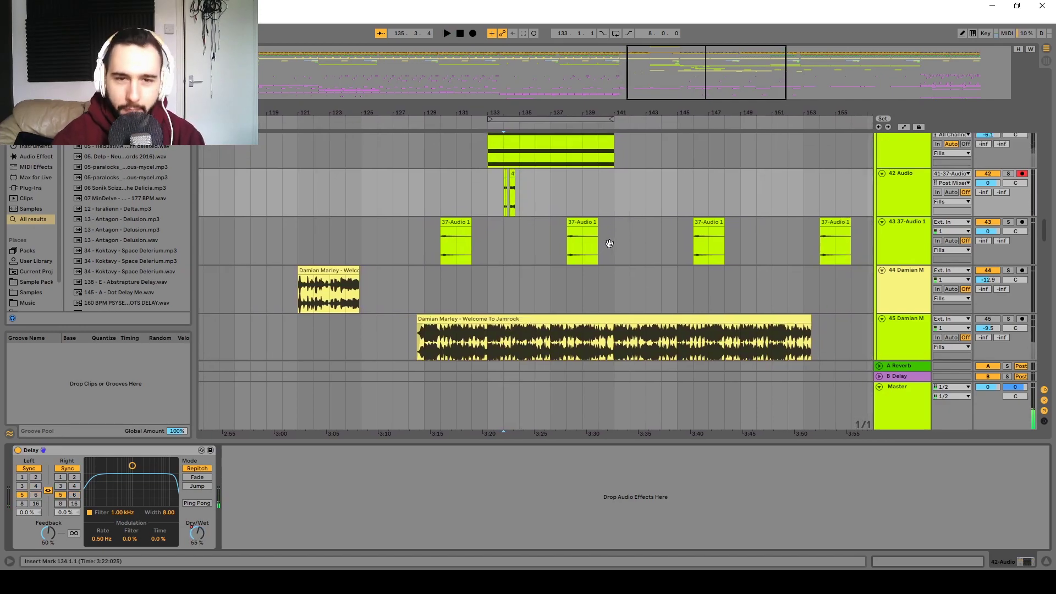
scroll(608, 233, up, 3)
drag(590, 217, 595, 259)
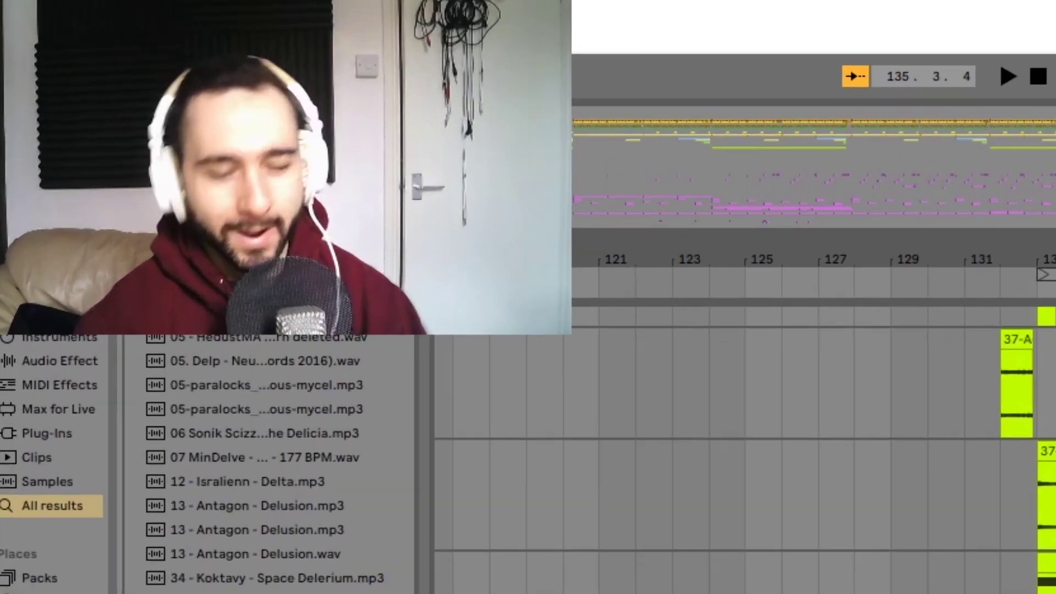